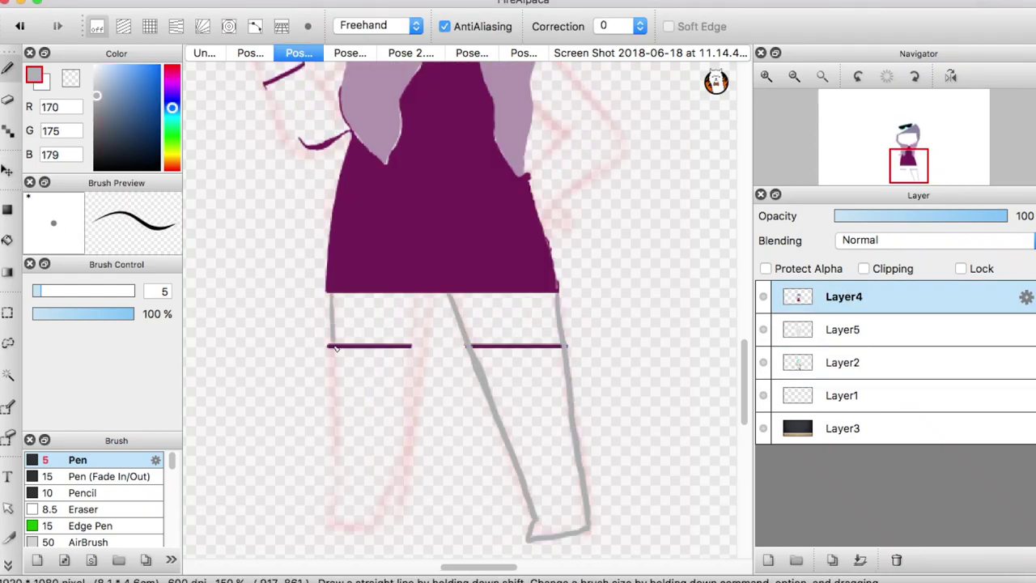
- Trace grey outlines down the girl's legs and along the arm
{"action": "mouse_move", "coordinate": [336, 348]}
{"action": "left_mouse_down"}
{"action": "mouse_move", "coordinate": [421, 375]}
{"action": "mouse_move", "coordinate": [429, 293]}
{"action": "left_mouse_up"}
{"action": "scroll", "coordinate": [739, 354], "scroll_direction": "up", "scroll_amount": 5}
{"action": "left_click_drag", "start_coordinate": [535, 298], "coordinate": [526, 358]}
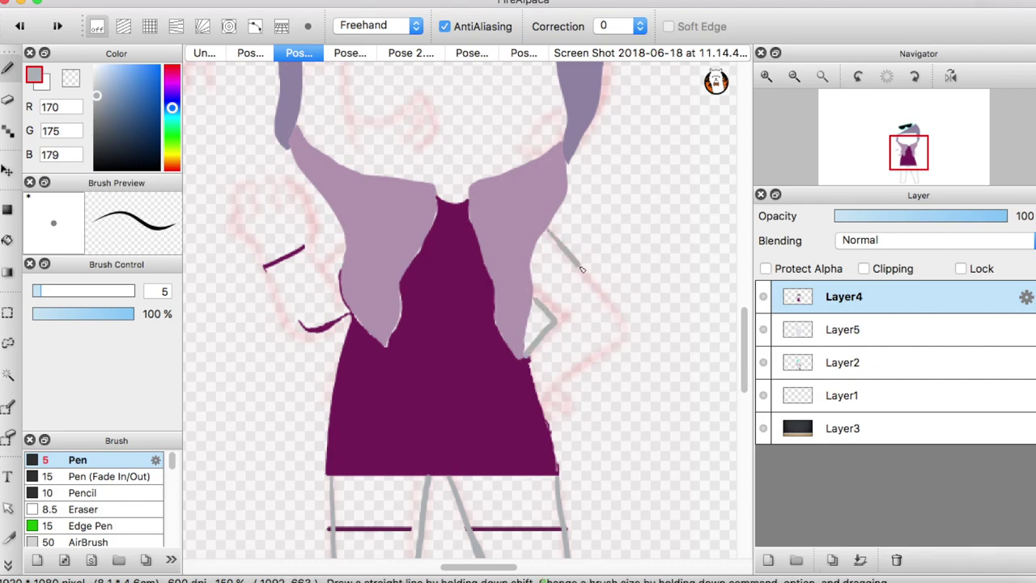
{"action": "left_click_drag", "start_coordinate": [581, 269], "coordinate": [547, 392]}
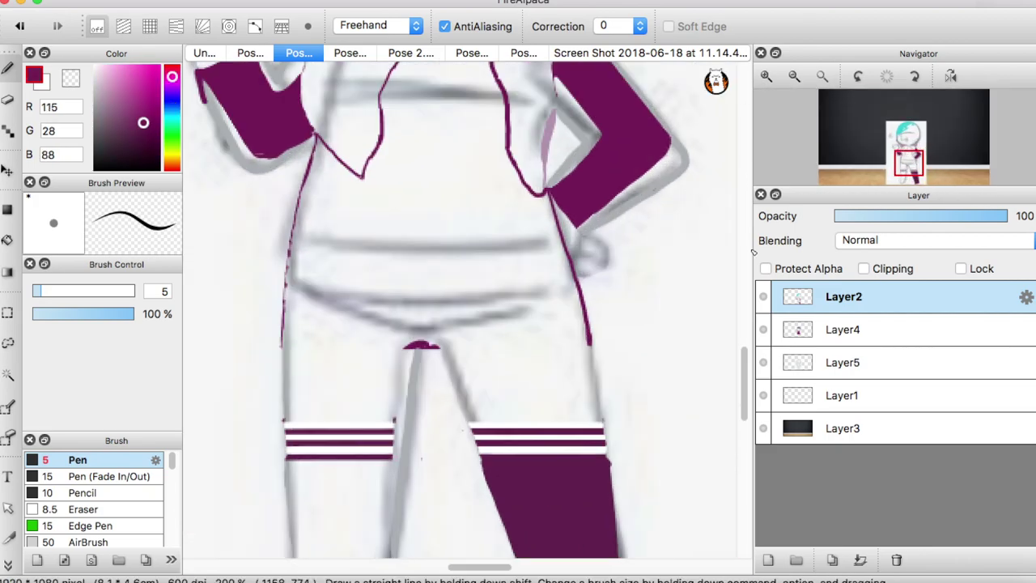
{"action": "scroll", "coordinate": [566, 323], "scroll_direction": "up", "scroll_amount": 5}
{"action": "left_click_drag", "start_coordinate": [547, 422], "coordinate": [573, 367]}
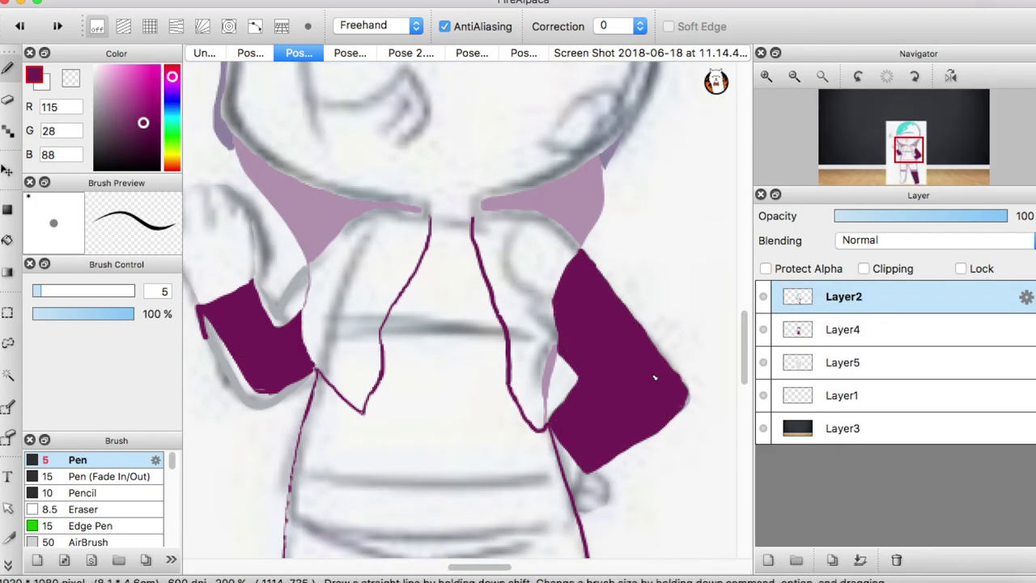
- Erase the right sleeve's lower edge and redraw the left sleeve's bottom edge in maroon
{"action": "left_click", "coordinate": [6, 103]}
{"action": "left_click_drag", "start_coordinate": [615, 467], "coordinate": [692, 401]}
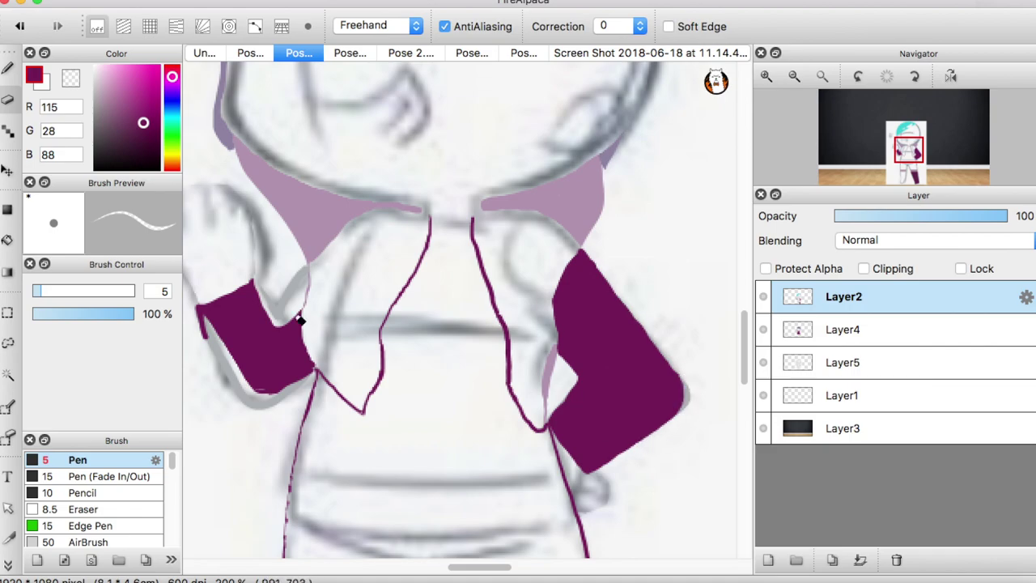
{"action": "key", "text": "b"}
{"action": "left_click_drag", "start_coordinate": [299, 317], "coordinate": [275, 323]}
{"action": "key", "text": "super+z"}
{"action": "left_click_drag", "start_coordinate": [289, 387], "coordinate": [244, 395]}
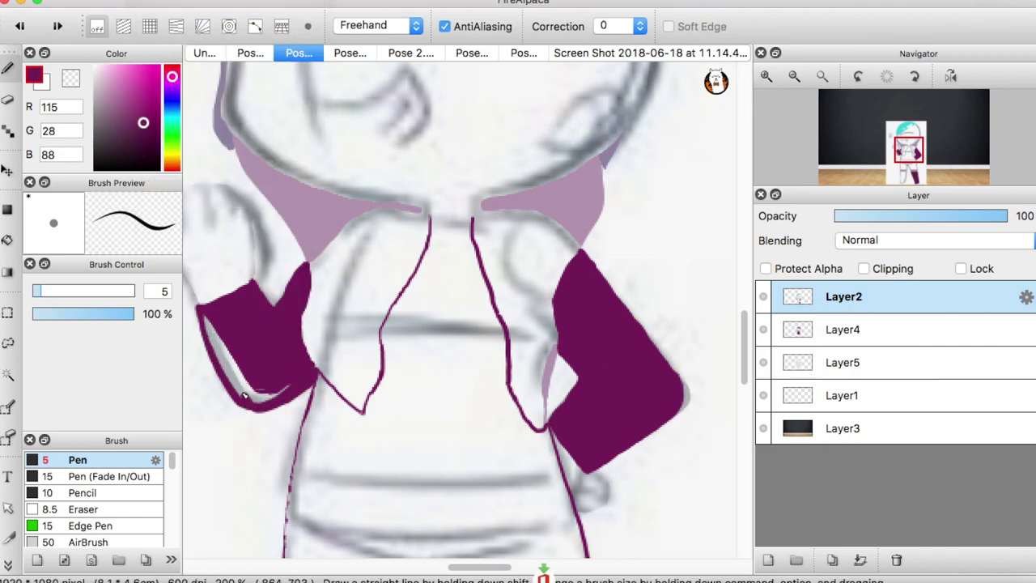
- Zoom out to the whole figure, return to the leg layer and pick the grey outline colour
{"action": "scroll", "coordinate": [461, 308], "scroll_direction": "down", "scroll_amount": 1}
{"action": "left_click", "coordinate": [767, 76]}
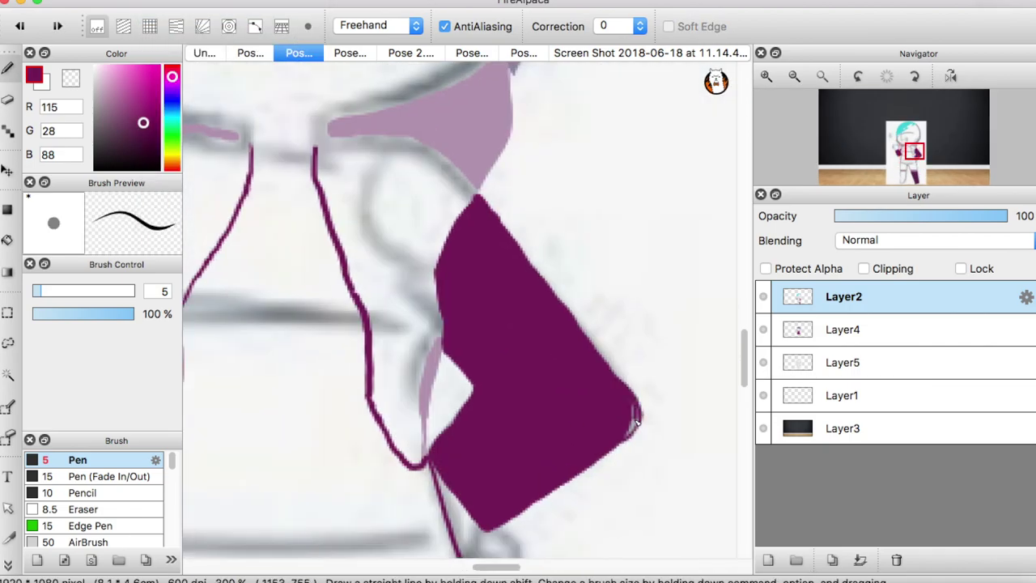
{"action": "left_click", "coordinate": [842, 329]}
{"action": "left_click", "coordinate": [421, 0]}
{"action": "left_click", "coordinate": [423, 41]}
{"action": "left_click", "coordinate": [842, 296]}
{"action": "left_click", "coordinate": [767, 76]}
{"action": "scroll", "coordinate": [453, 308], "scroll_direction": "down", "scroll_amount": 3}
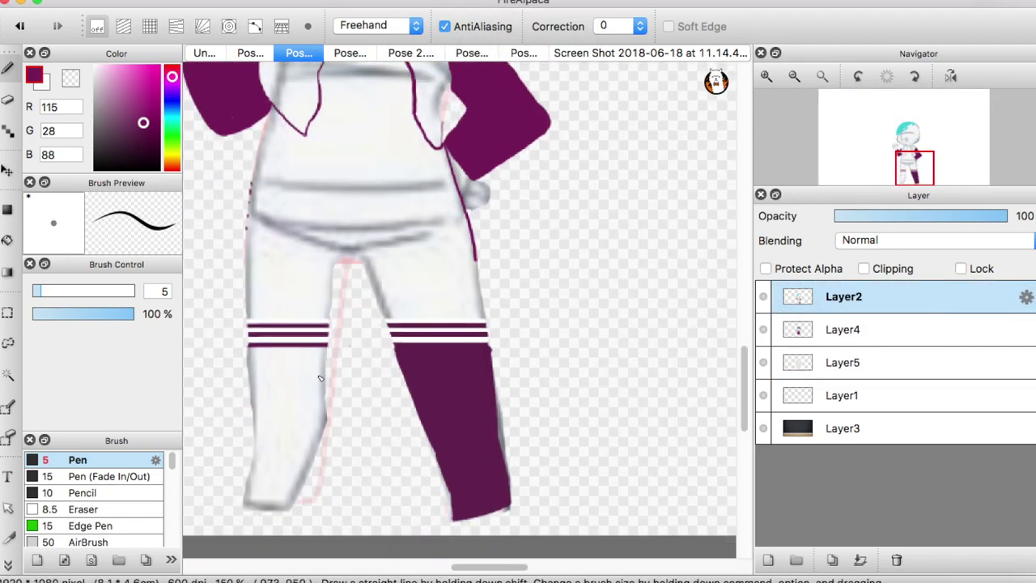
{"action": "left_click", "coordinate": [353, 268], "text": "alt"}
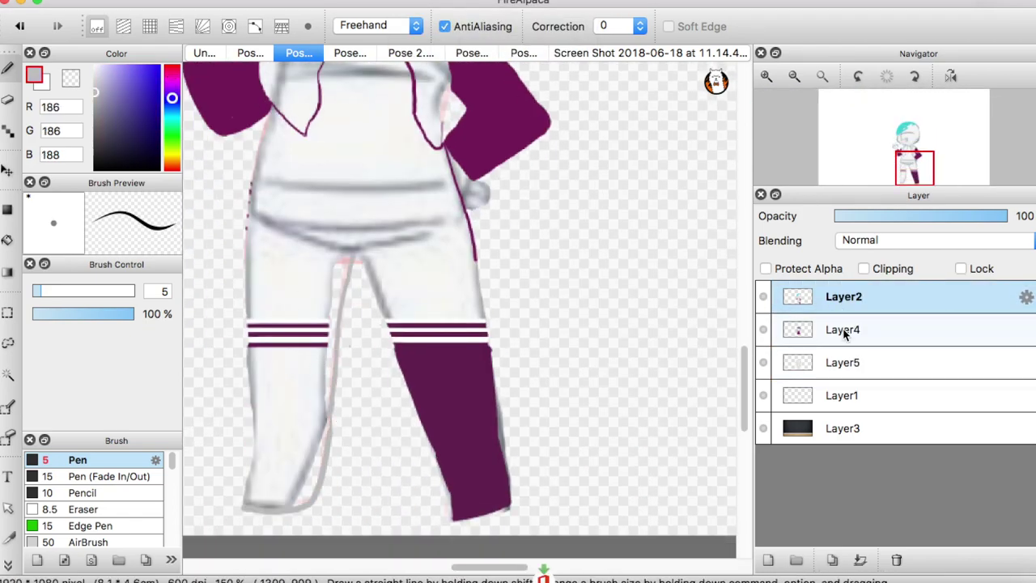
- Outline the left leg's edges in maroon sampled from the right sock
{"action": "left_click", "coordinate": [437, 405], "text": "alt"}
{"action": "left_click_drag", "start_coordinate": [259, 344], "coordinate": [246, 501]}
{"action": "left_click", "coordinate": [766, 75]}
{"action": "scroll", "coordinate": [453, 307], "scroll_direction": "down", "scroll_amount": 1}
{"action": "left_click_drag", "start_coordinate": [387, 380], "coordinate": [340, 485]}
{"action": "scroll", "coordinate": [453, 307], "scroll_direction": "down", "scroll_amount": 1}
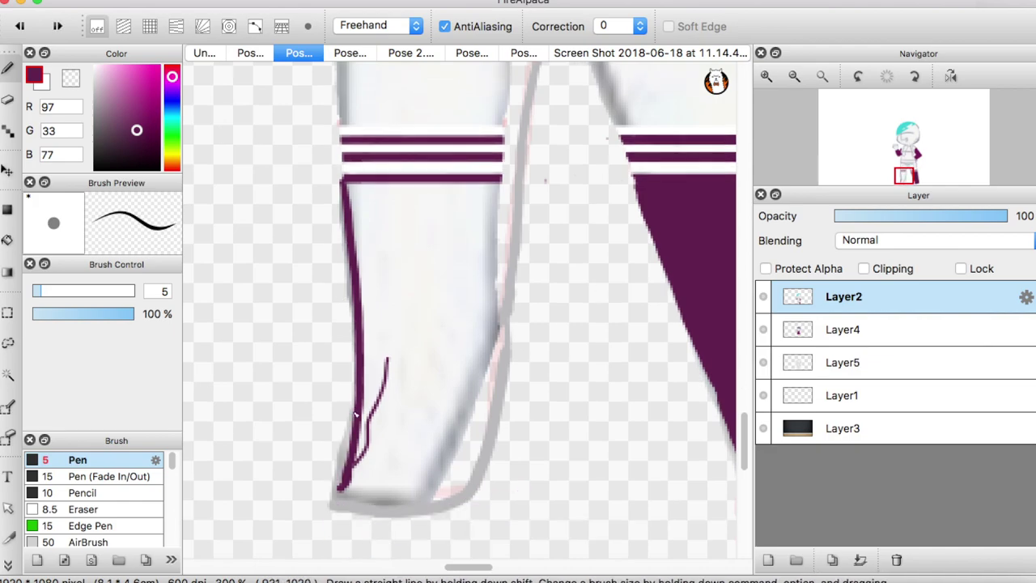
{"action": "left_click_drag", "start_coordinate": [512, 186], "coordinate": [494, 421]}
{"action": "scroll", "coordinate": [491, 322], "scroll_direction": "up", "scroll_amount": 2}
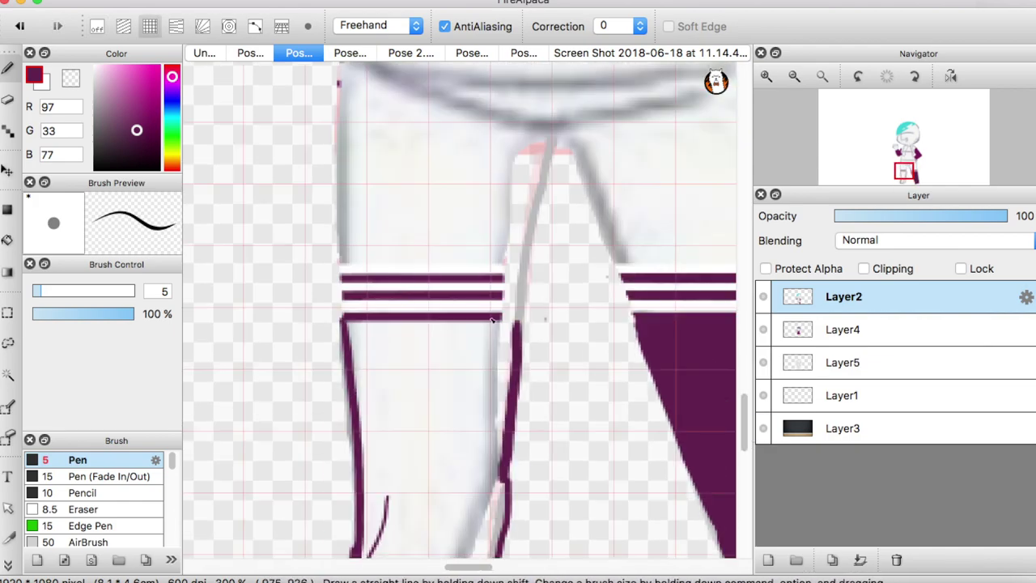
- Redraw the left sock's maroon stripes across the leg, separated by white
{"action": "left_click", "coordinate": [454, 312], "text": "alt"}
{"action": "left_click_drag", "start_coordinate": [524, 297], "coordinate": [340, 296]}
{"action": "left_click", "coordinate": [491, 290], "text": "alt"}
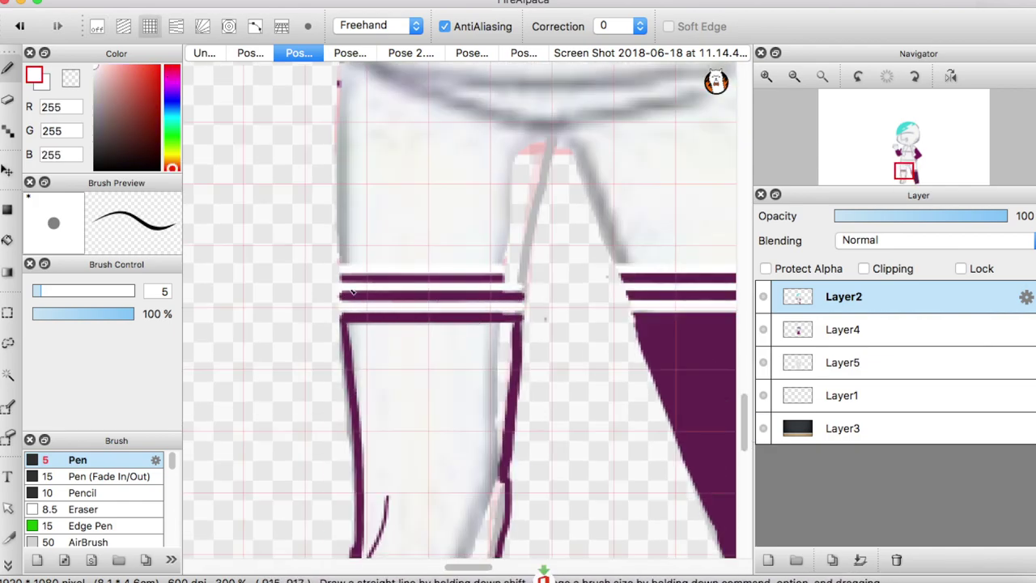
{"action": "left_click", "coordinate": [510, 296], "text": "alt"}
{"action": "left_click_drag", "start_coordinate": [526, 278], "coordinate": [332, 278]}
{"action": "scroll", "coordinate": [508, 276], "scroll_direction": "up", "scroll_amount": 2}
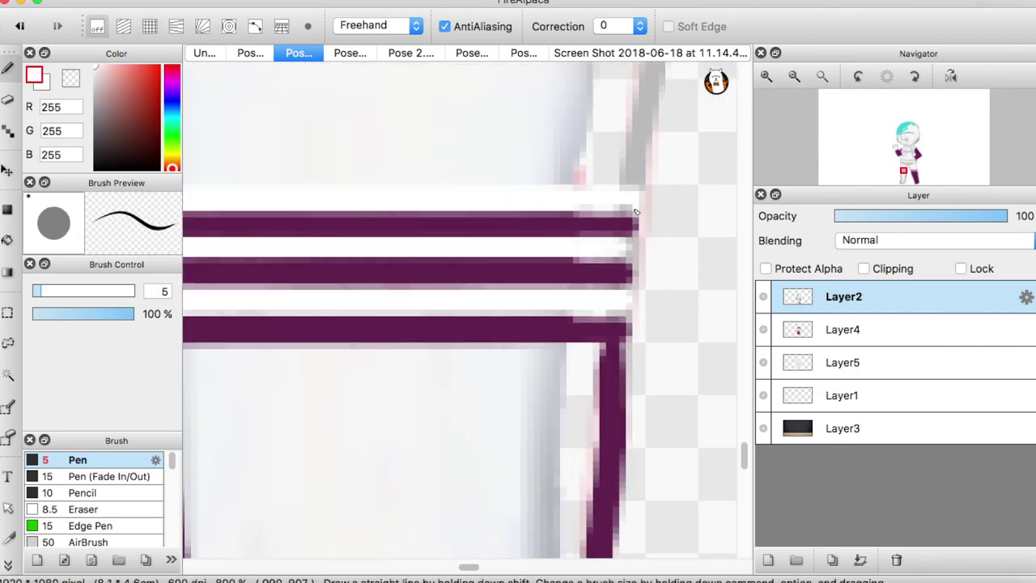
{"action": "scroll", "coordinate": [508, 276], "scroll_direction": "down", "scroll_amount": 2}
{"action": "scroll", "coordinate": [502, 455], "scroll_direction": "down", "scroll_amount": 5}
- Scribble-fill the lower left leg solid maroon
{"action": "left_click", "coordinate": [501, 455], "text": "alt"}
{"action": "key", "text": "b"}
{"action": "mouse_move", "coordinate": [290, 465]}
{"action": "left_mouse_down"}
{"action": "mouse_move", "coordinate": [486, 299]}
{"action": "mouse_move", "coordinate": [494, 405]}
{"action": "mouse_move", "coordinate": [364, 372]}
{"action": "mouse_move", "coordinate": [409, 463]}
{"action": "mouse_move", "coordinate": [486, 324]}
{"action": "mouse_move", "coordinate": [344, 242]}
{"action": "mouse_move", "coordinate": [502, 211]}
{"action": "mouse_move", "coordinate": [354, 222]}
{"action": "mouse_move", "coordinate": [510, 93]}
{"action": "left_mouse_up"}
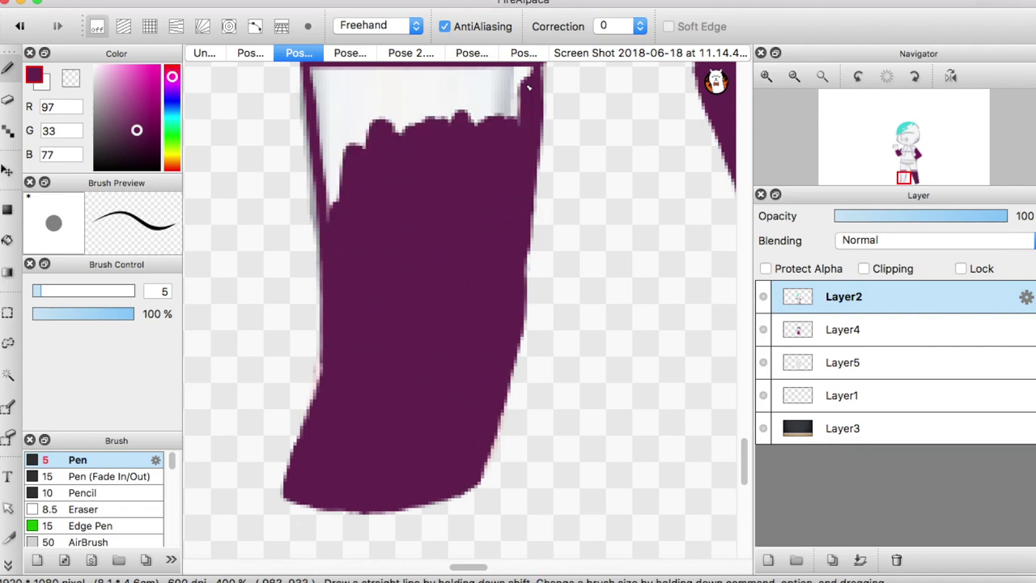
{"action": "scroll", "coordinate": [510, 93], "scroll_direction": "up", "scroll_amount": 3}
{"action": "mouse_move", "coordinate": [332, 396]}
{"action": "left_mouse_down"}
{"action": "mouse_move", "coordinate": [340, 259]}
{"action": "mouse_move", "coordinate": [478, 307]}
{"action": "mouse_move", "coordinate": [534, 259]}
{"action": "left_mouse_up"}
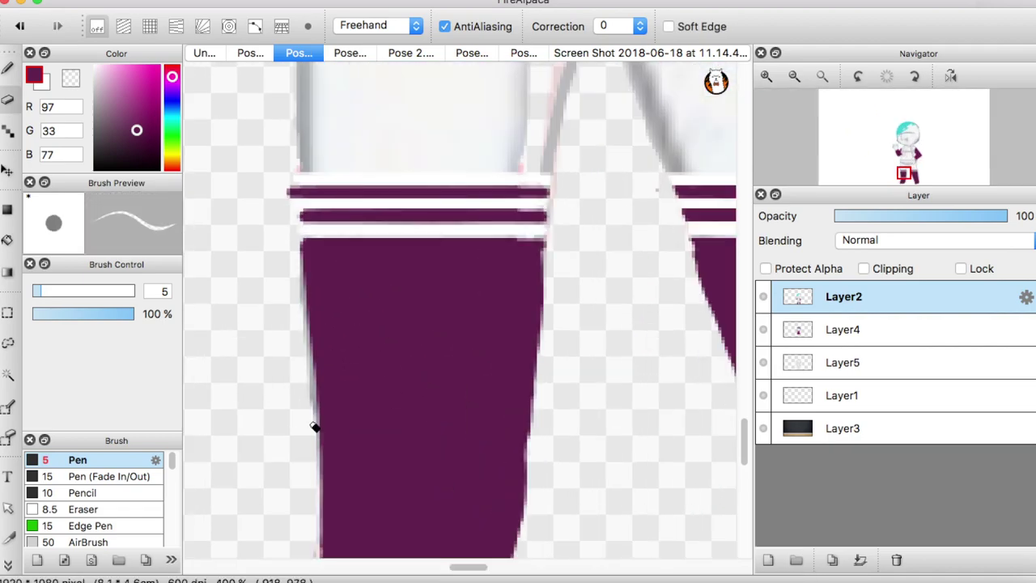
- Draw a grey outline along the arm
{"action": "scroll", "coordinate": [296, 203], "scroll_direction": "up", "scroll_amount": 3}
{"action": "left_click", "coordinate": [566, 259], "text": "alt"}
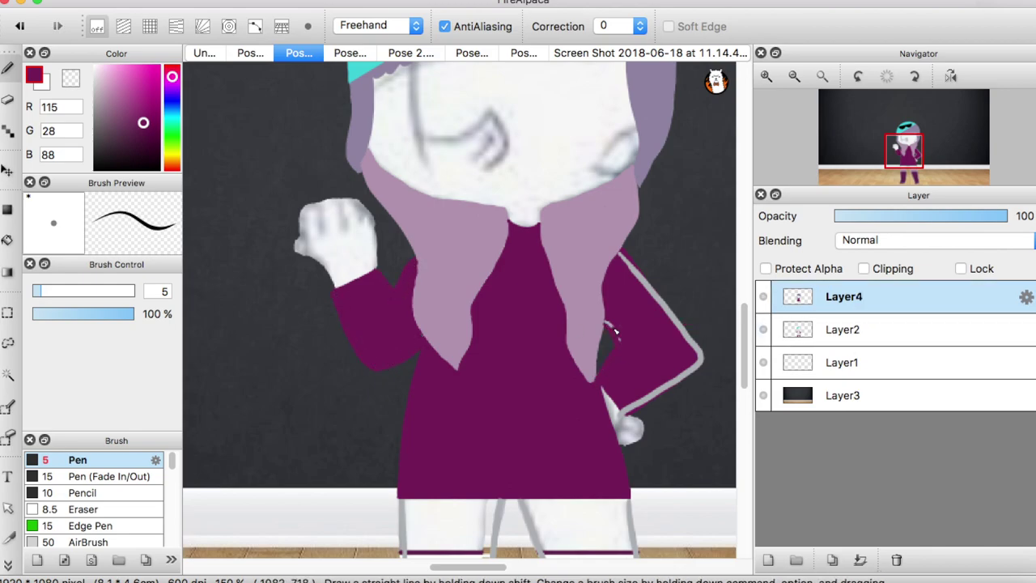
{"action": "left_click_drag", "start_coordinate": [615, 332], "coordinate": [600, 383]}
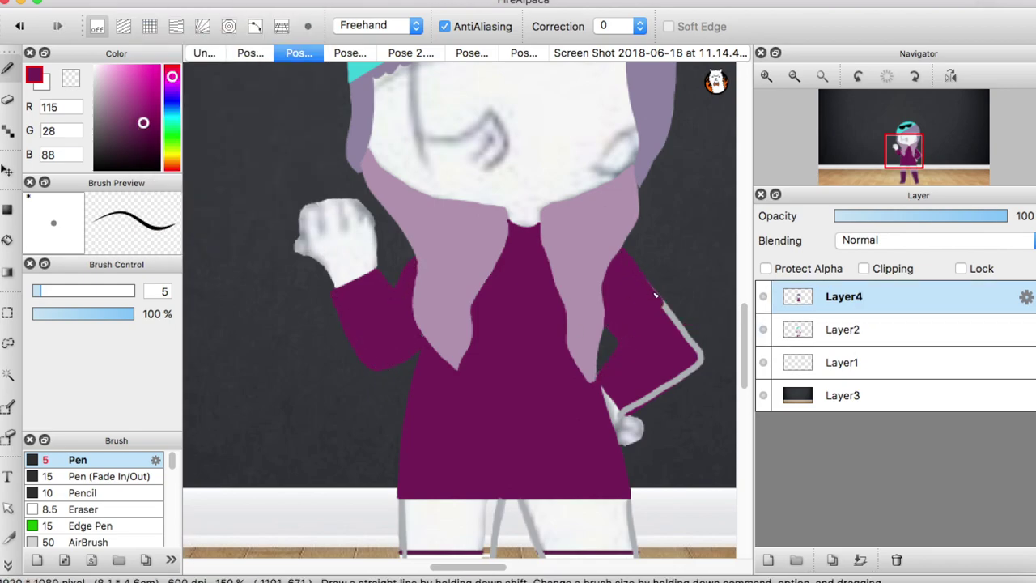
- Draw a straight grey line under the sleeve, turn on Onion Skin Mode and hide the grid
{"action": "key", "text": "super+plus"}
{"action": "left_click_drag", "start_coordinate": [664, 374], "coordinate": [564, 440]}
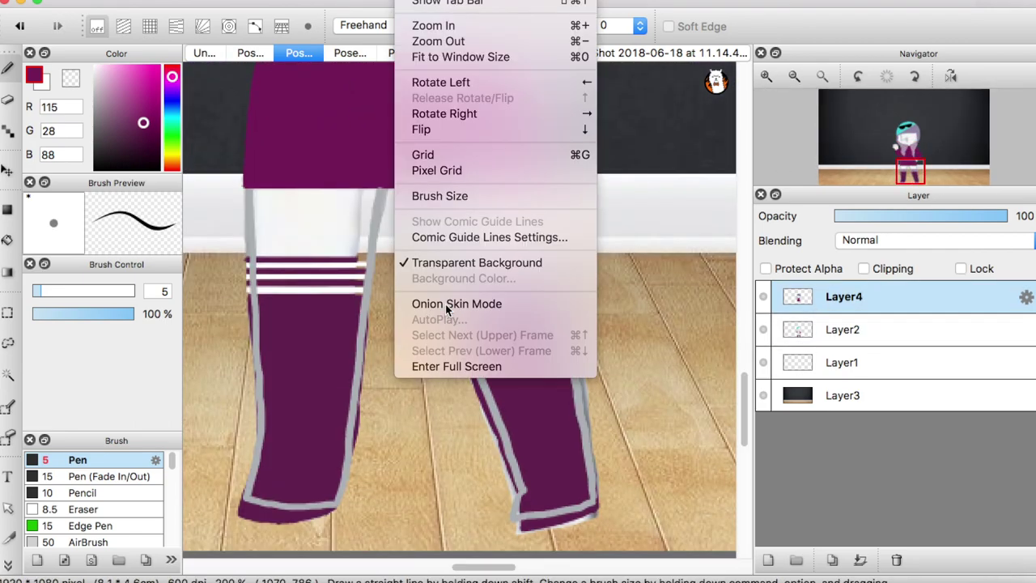
{"action": "left_click", "coordinate": [470, 324]}
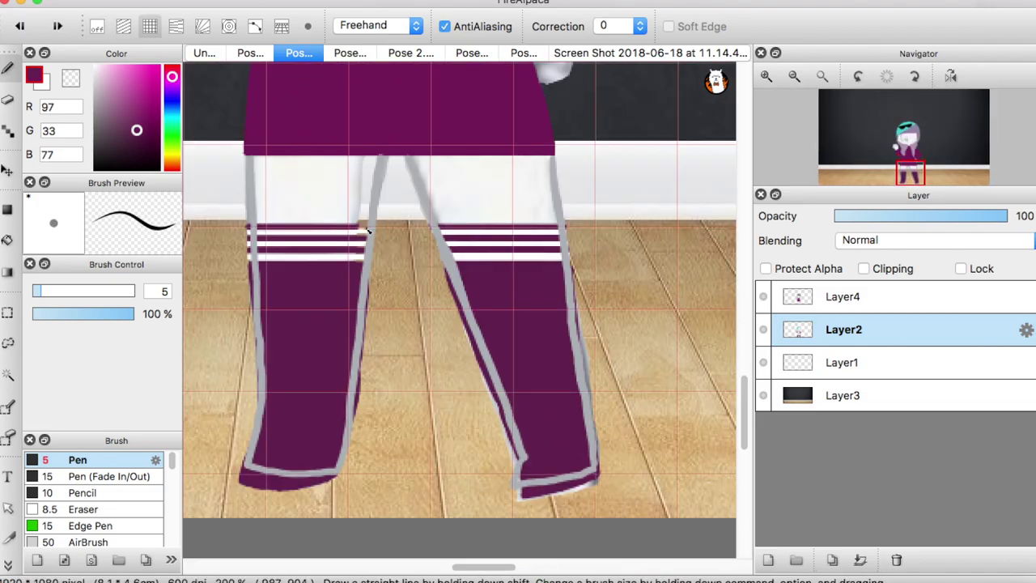
{"action": "left_click", "coordinate": [358, 203], "text": "alt"}
{"action": "left_click", "coordinate": [370, 194], "text": "alt"}
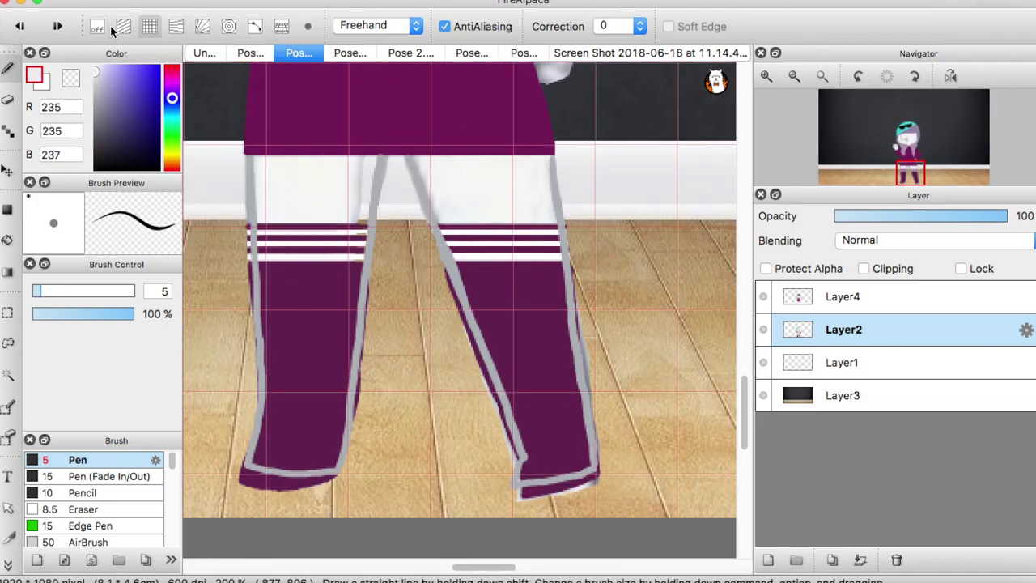
{"action": "left_click", "coordinate": [98, 27]}
- Eyedrop pure white from the thigh and paint over the grey marks near the stripes and left leg line
{"action": "left_click", "coordinate": [358, 172], "text": "alt"}
{"action": "key", "text": "super+plus"}
{"action": "left_click", "coordinate": [474, 272], "text": "alt"}
{"action": "mouse_move", "coordinate": [474, 273]}
{"action": "left_mouse_down"}
{"action": "mouse_move", "coordinate": [332, 365]}
{"action": "mouse_move", "coordinate": [348, 247]}
{"action": "mouse_move", "coordinate": [446, 292]}
{"action": "mouse_move", "coordinate": [550, 315]}
{"action": "left_mouse_up"}
{"action": "left_click_drag", "start_coordinate": [472, 567], "coordinate": [488, 573]}
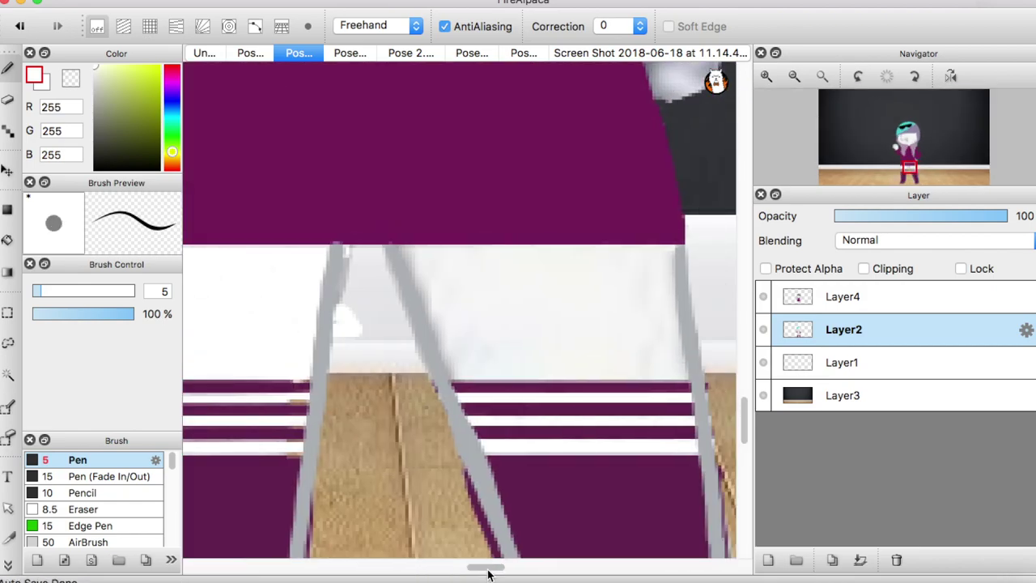
{"action": "left_click", "coordinate": [842, 296]}
{"action": "left_click_drag", "start_coordinate": [340, 247], "coordinate": [322, 374]}
{"action": "scroll", "coordinate": [267, 326], "scroll_direction": "left", "scroll_amount": 5}
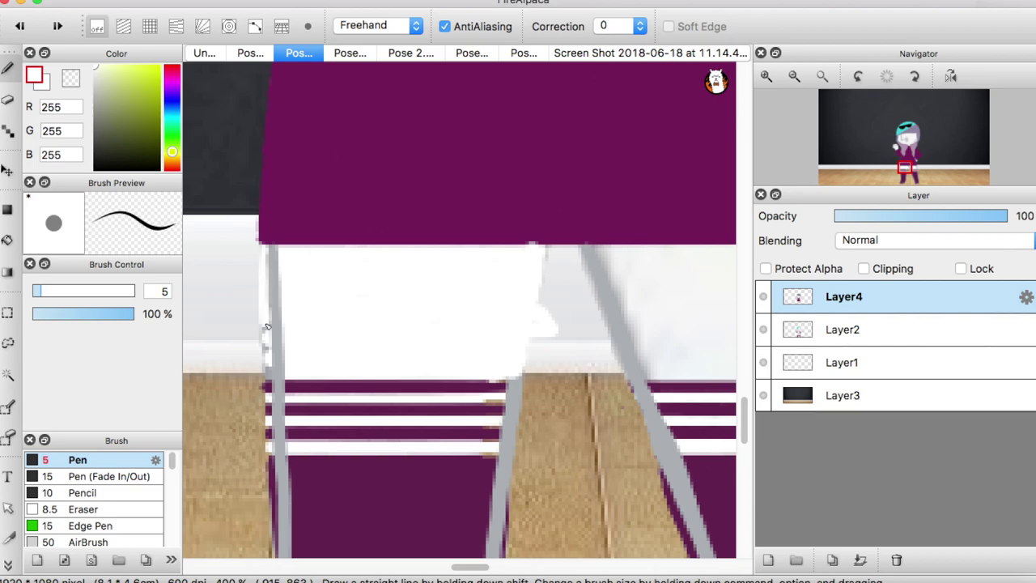
{"action": "scroll", "coordinate": [267, 326], "scroll_direction": "down", "scroll_amount": 5}
{"action": "scroll", "coordinate": [267, 326], "scroll_direction": "up", "scroll_amount": 5}
- Erase the stray outline lines along both legs and touch up the sock's bottom edge
{"action": "key", "text": "e"}
{"action": "left_click", "coordinate": [842, 330]}
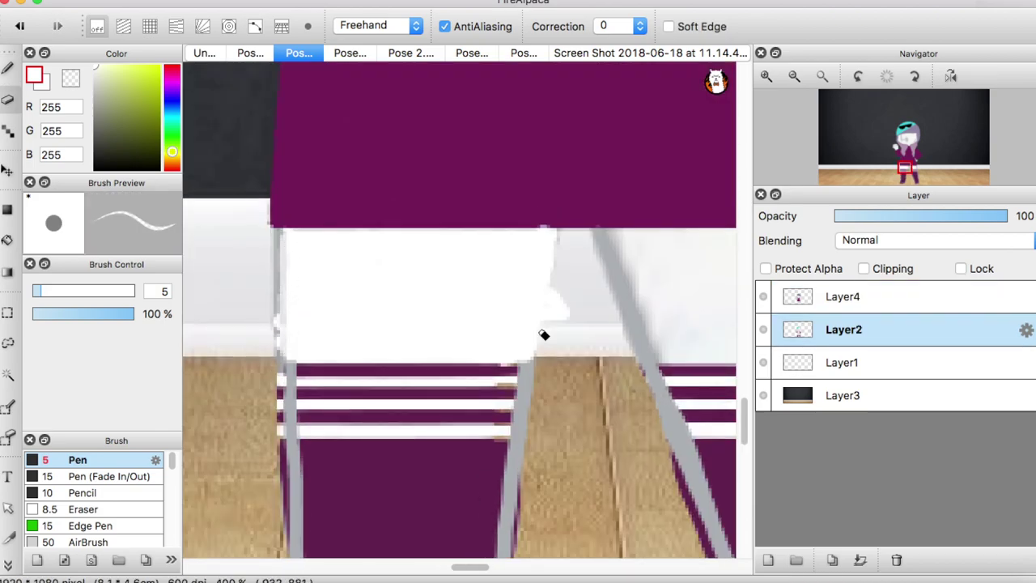
{"action": "scroll", "coordinate": [377, 412], "scroll_direction": "down", "scroll_amount": 5}
{"action": "left_click_drag", "start_coordinate": [528, 208], "coordinate": [509, 358]}
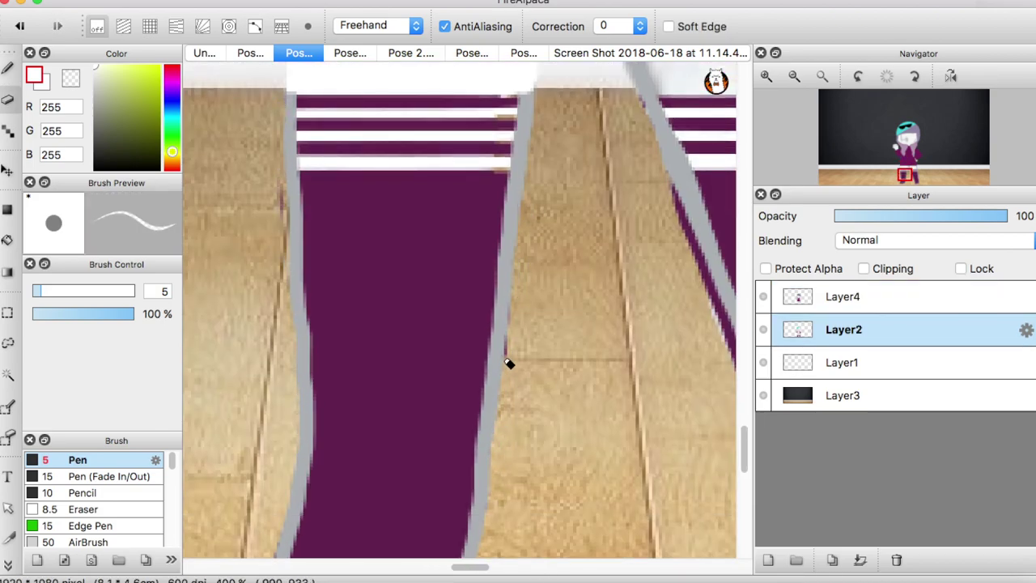
{"action": "scroll", "coordinate": [458, 310], "scroll_direction": "down", "scroll_amount": 3}
{"action": "left_click_drag", "start_coordinate": [455, 231], "coordinate": [474, 277]}
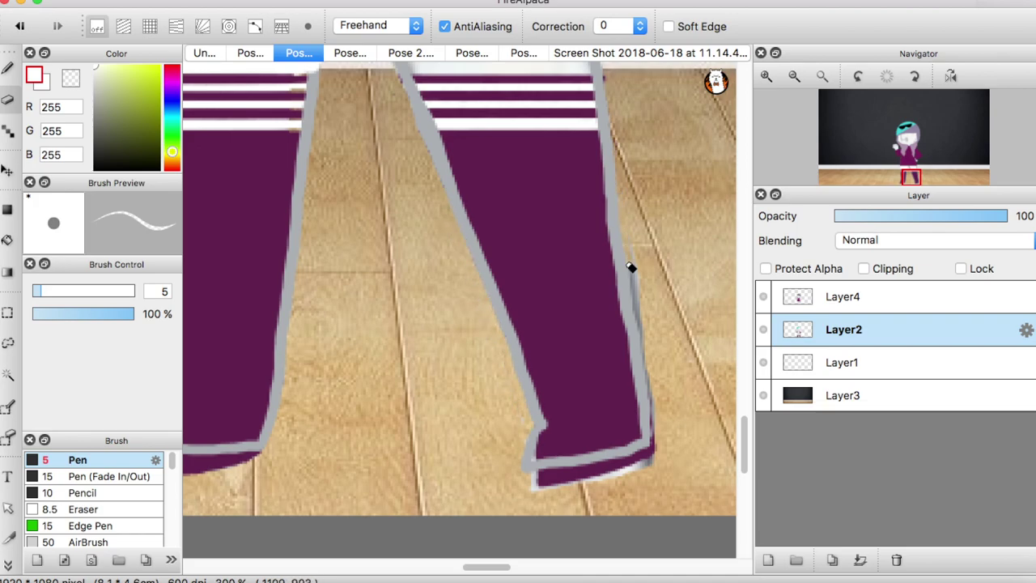
{"action": "left_click_drag", "start_coordinate": [630, 267], "coordinate": [647, 461]}
{"action": "scroll", "coordinate": [647, 461], "scroll_direction": "right", "scroll_amount": 3}
{"action": "left_click_drag", "start_coordinate": [457, 465], "coordinate": [560, 462]}
{"action": "scroll", "coordinate": [571, 280], "scroll_direction": "up", "scroll_amount": 5}
{"action": "scroll", "coordinate": [571, 280], "scroll_direction": "left", "scroll_amount": 3}
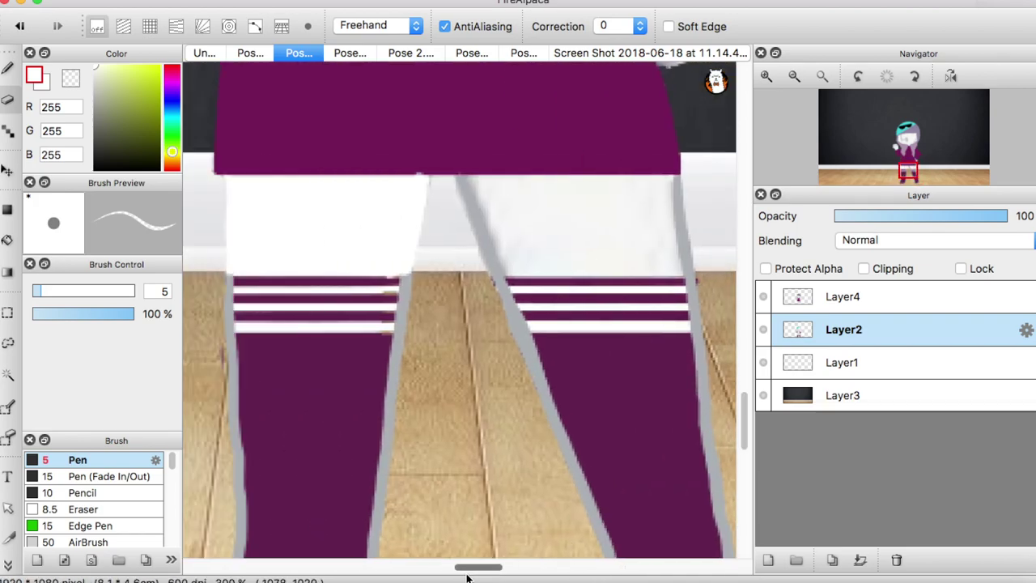
- Return to the Pen with the maroon sweater colour and select the shorts layer
{"action": "key", "text": "b"}
{"action": "left_click", "coordinate": [843, 296]}
{"action": "left_click", "coordinate": [443, 175], "text": "alt"}
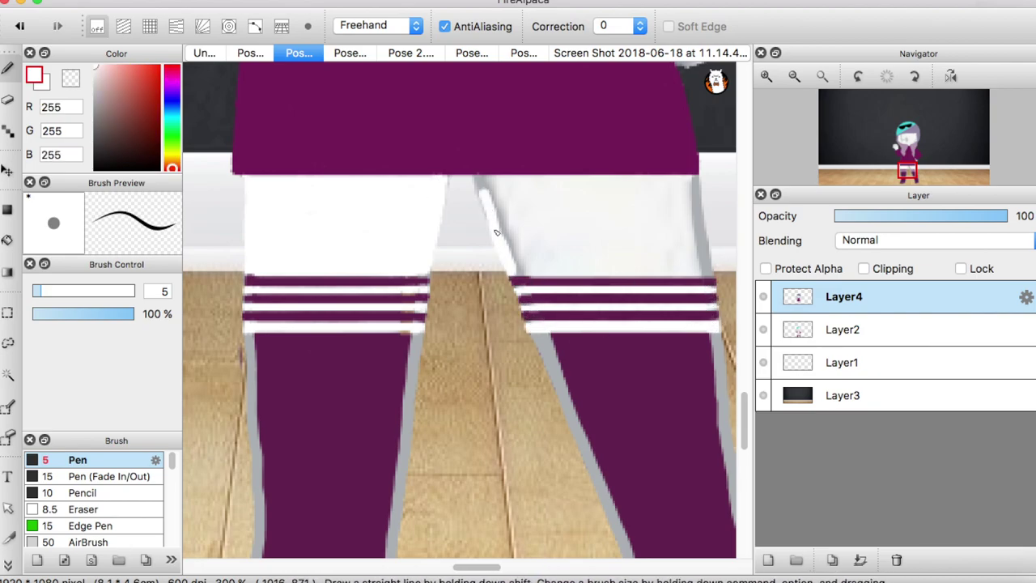
- Cover the grey patch above the right sock with white
{"action": "mouse_move", "coordinate": [721, 267]}
{"action": "left_mouse_down"}
{"action": "mouse_move", "coordinate": [510, 273]}
{"action": "mouse_move", "coordinate": [615, 178]}
{"action": "mouse_move", "coordinate": [509, 232]}
{"action": "mouse_move", "coordinate": [701, 247]}
{"action": "mouse_move", "coordinate": [664, 267]}
{"action": "mouse_move", "coordinate": [486, 194]}
{"action": "mouse_move", "coordinate": [531, 185]}
{"action": "mouse_move", "coordinate": [658, 210]}
{"action": "mouse_move", "coordinate": [598, 186]}
{"action": "left_mouse_up"}
{"action": "mouse_move", "coordinate": [462, 275]}
{"action": "left_mouse_down"}
{"action": "mouse_move", "coordinate": [443, 542]}
{"action": "mouse_move", "coordinate": [464, 398]}
{"action": "left_mouse_up"}
{"action": "key", "text": "e"}
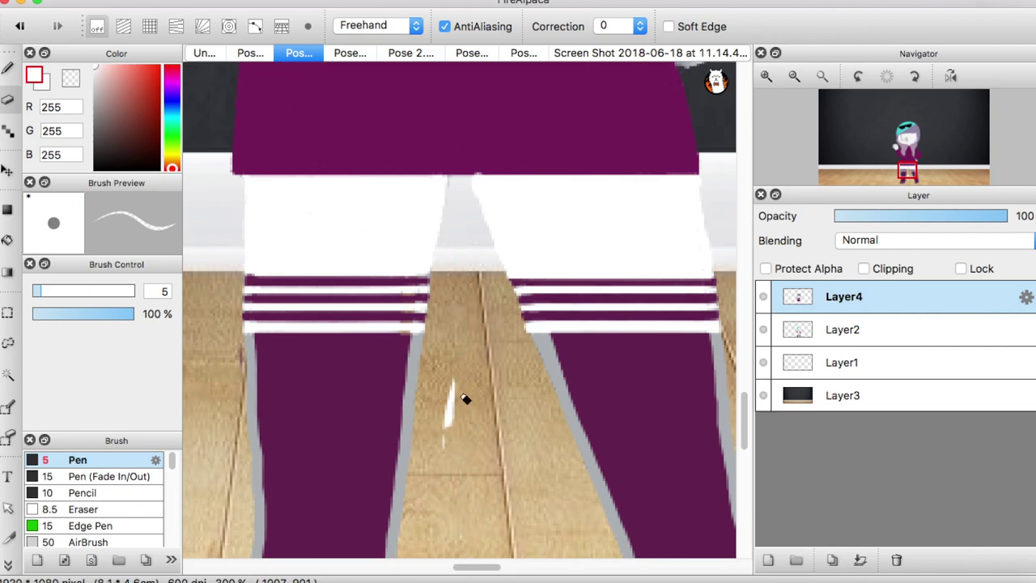
{"action": "key", "text": "b"}
- Sample maroon from the leg and try strokes along the leg's edges, undoing misplaced ones
{"action": "scroll", "coordinate": [723, 377], "scroll_direction": "down", "scroll_amount": 3}
{"action": "scroll", "coordinate": [723, 377], "scroll_direction": "right", "scroll_amount": 3}
{"action": "left_click", "coordinate": [500, 490], "text": "alt"}
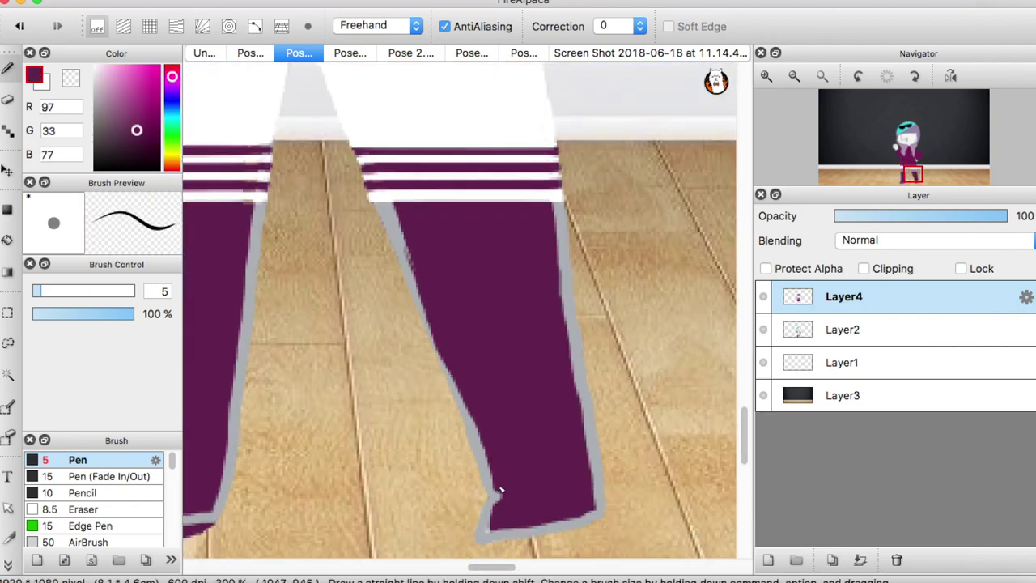
{"action": "key", "text": "super+z"}
{"action": "left_click_drag", "start_coordinate": [484, 540], "coordinate": [594, 513]}
{"action": "key", "text": "super+z"}
{"action": "left_click_drag", "start_coordinate": [558, 204], "coordinate": [577, 324]}
{"action": "key", "text": "super+z"}
- Paint maroon over the leg's right, bottom and left grey outlines
{"action": "left_click_drag", "start_coordinate": [600, 497], "coordinate": [571, 340]}
{"action": "left_click_drag", "start_coordinate": [557, 204], "coordinate": [568, 241]}
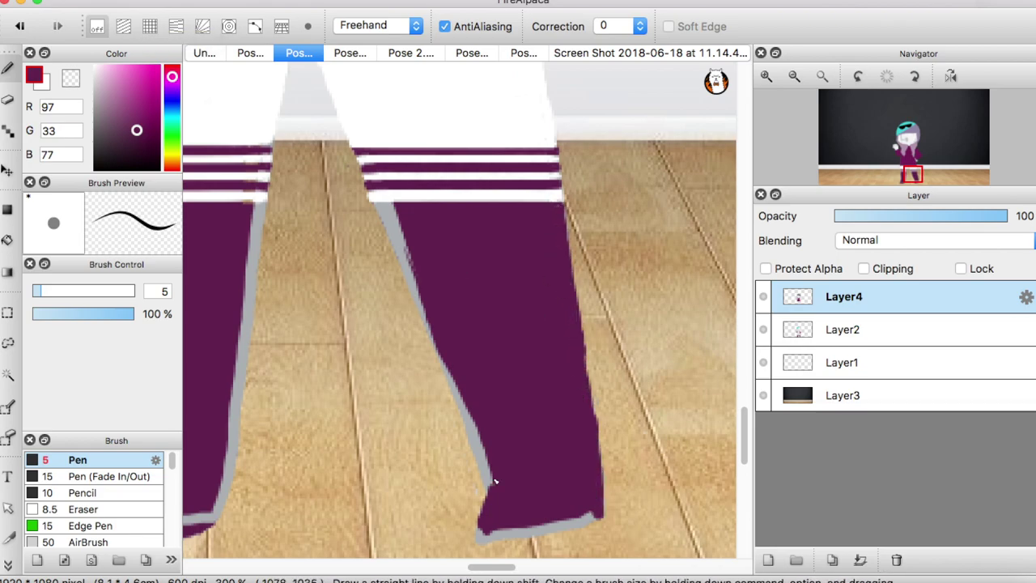
{"action": "left_click_drag", "start_coordinate": [597, 515], "coordinate": [481, 531]}
{"action": "left_click_drag", "start_coordinate": [385, 211], "coordinate": [487, 478]}
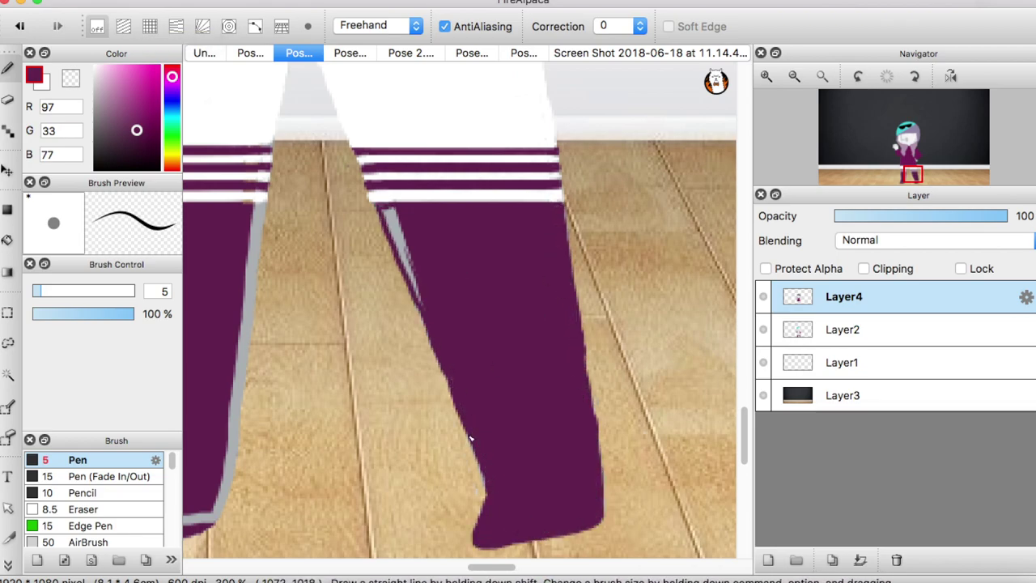
{"action": "left_click_drag", "start_coordinate": [386, 209], "coordinate": [432, 342]}
{"action": "key", "text": "e"}
{"action": "key", "text": "b"}
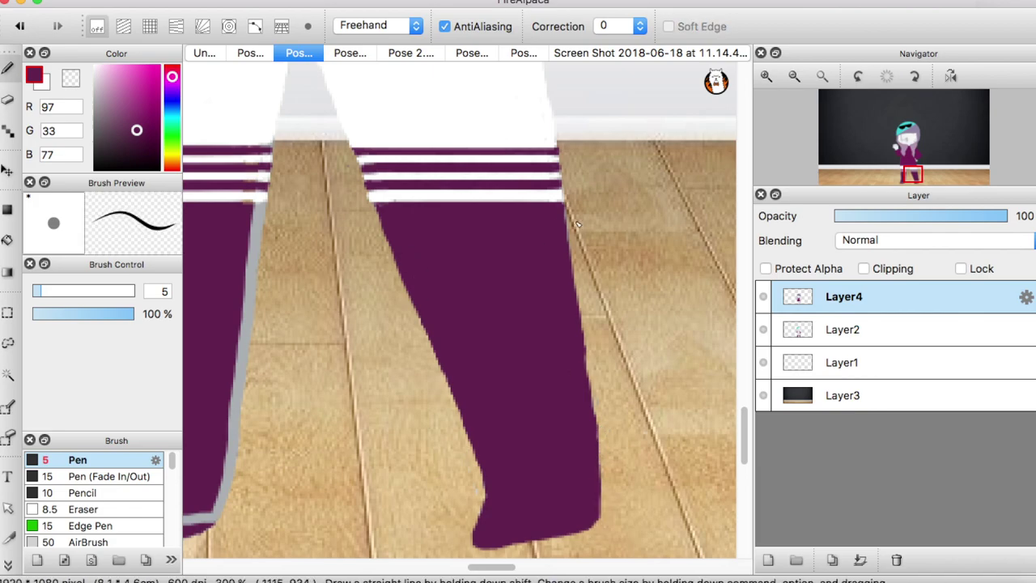
- Paint maroon over the other leg's left, bottom and right grey edges, undoing stray strokes
{"action": "scroll", "coordinate": [606, 474], "scroll_direction": "left", "scroll_amount": 5}
{"action": "left_click_drag", "start_coordinate": [330, 301], "coordinate": [332, 384]}
{"action": "key", "text": "super+z"}
{"action": "mouse_move", "coordinate": [315, 517]}
{"action": "left_mouse_down"}
{"action": "mouse_move", "coordinate": [476, 388]}
{"action": "mouse_move", "coordinate": [490, 210]}
{"action": "mouse_move", "coordinate": [444, 508]}
{"action": "left_mouse_up"}
{"action": "mouse_move", "coordinate": [324, 208]}
{"action": "left_mouse_down"}
{"action": "mouse_move", "coordinate": [328, 398]}
{"action": "mouse_move", "coordinate": [309, 513]}
{"action": "left_mouse_up"}
{"action": "key", "text": "super+z"}
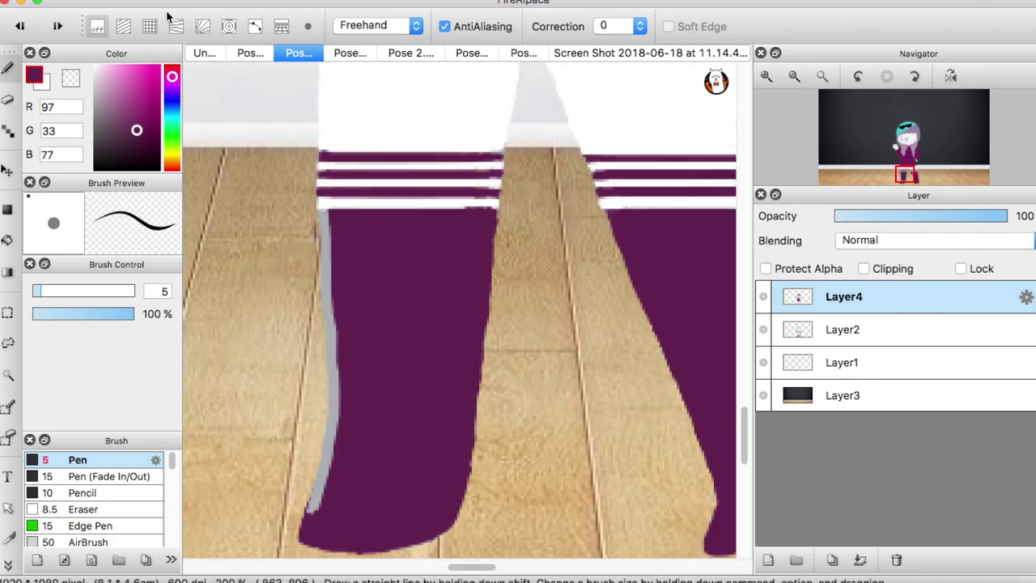
{"action": "mouse_move", "coordinate": [324, 471]}
{"action": "left_mouse_down"}
{"action": "mouse_move", "coordinate": [333, 386]}
{"action": "mouse_move", "coordinate": [326, 278]}
{"action": "left_mouse_up"}
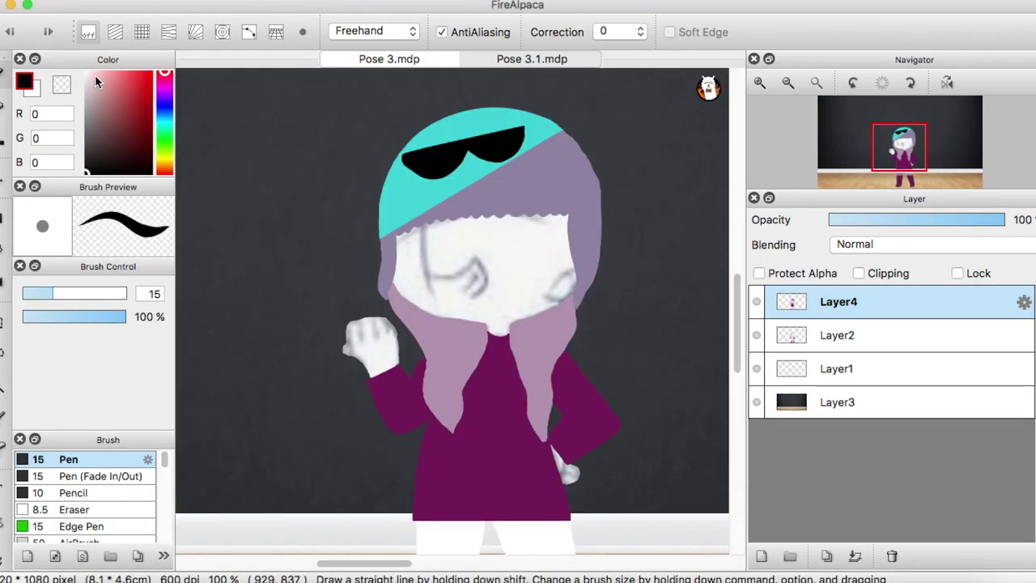
- Set the brush to size 10 and whiten the face's left edge and lower-right outline
{"action": "scroll", "coordinate": [509, 352], "scroll_direction": "up", "scroll_amount": 3}
{"action": "left_click_drag", "start_coordinate": [547, 357], "coordinate": [526, 358]}
{"action": "scroll", "coordinate": [206, 244], "scroll_direction": "up", "scroll_amount": 3}
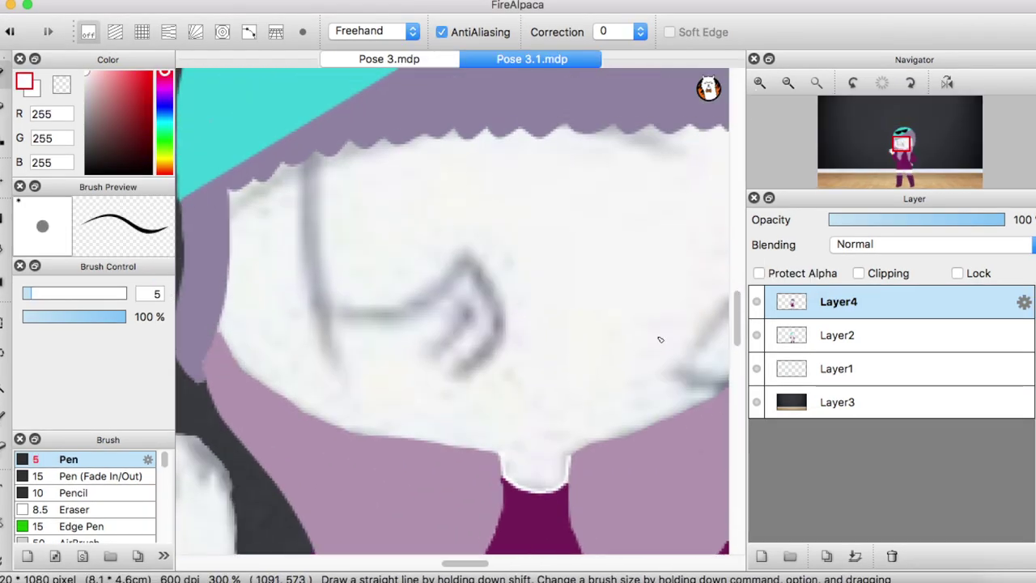
{"action": "left_click", "coordinate": [206, 269], "text": "alt"}
{"action": "left_click_drag", "start_coordinate": [207, 269], "coordinate": [209, 208]}
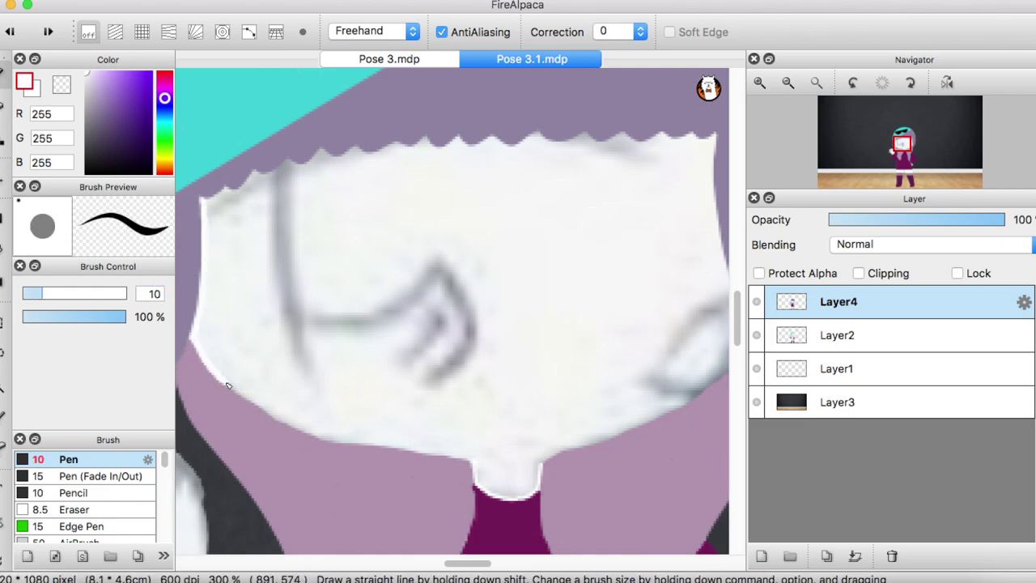
{"action": "mouse_move", "coordinate": [541, 464]}
{"action": "left_mouse_down"}
{"action": "mouse_move", "coordinate": [681, 404]}
{"action": "mouse_move", "coordinate": [726, 360]}
{"action": "left_mouse_up"}
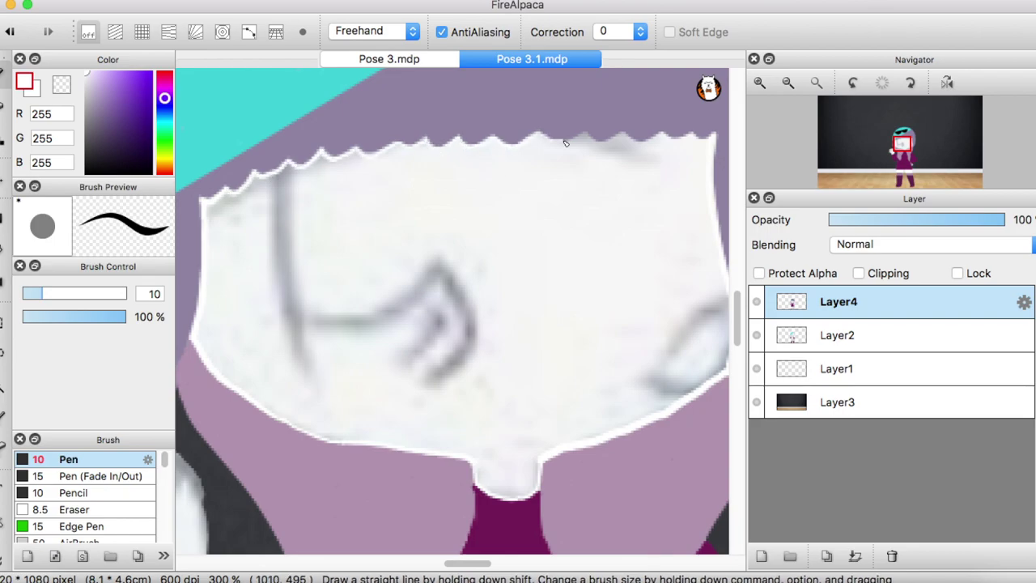
{"action": "left_click", "coordinate": [787, 83]}
{"action": "left_click", "coordinate": [793, 83]}
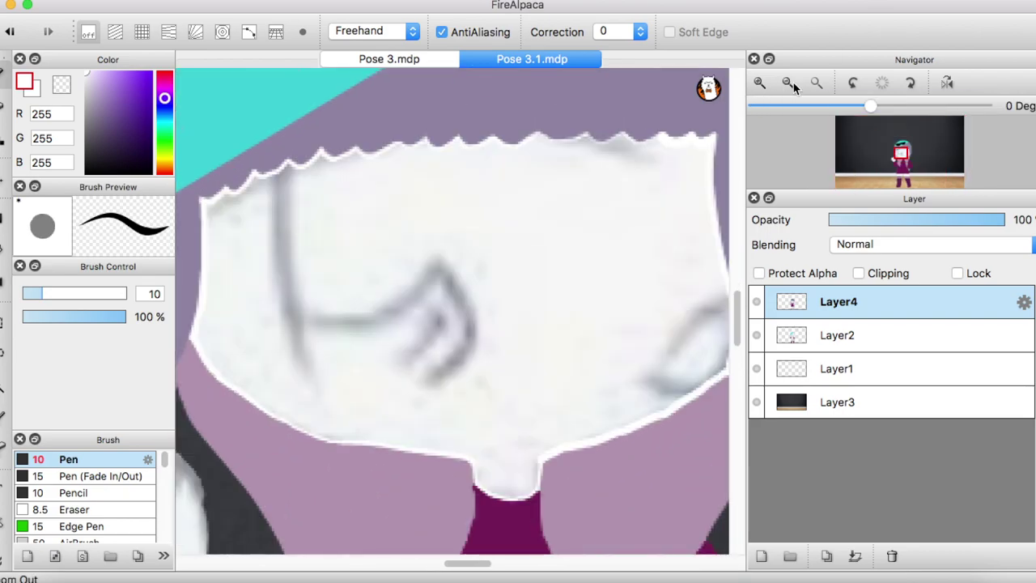
- Paint white over the face's middle, right edge and sketch lines, undoing overreaching strokes
{"action": "mouse_move", "coordinate": [472, 335]}
{"action": "left_mouse_down"}
{"action": "mouse_move", "coordinate": [481, 429]}
{"action": "mouse_move", "coordinate": [558, 340]}
{"action": "mouse_move", "coordinate": [635, 316]}
{"action": "left_mouse_up"}
{"action": "key", "text": "super+z"}
{"action": "mouse_move", "coordinate": [623, 209]}
{"action": "left_mouse_down"}
{"action": "mouse_move", "coordinate": [636, 323]}
{"action": "mouse_move", "coordinate": [477, 388]}
{"action": "mouse_move", "coordinate": [296, 308]}
{"action": "mouse_move", "coordinate": [351, 181]}
{"action": "left_mouse_up"}
{"action": "key", "text": "super+z"}
{"action": "mouse_move", "coordinate": [607, 234]}
{"action": "left_mouse_down"}
{"action": "mouse_move", "coordinate": [435, 273]}
{"action": "mouse_move", "coordinate": [566, 381]}
{"action": "mouse_move", "coordinate": [606, 317]}
{"action": "mouse_move", "coordinate": [326, 300]}
{"action": "mouse_move", "coordinate": [391, 254]}
{"action": "mouse_move", "coordinate": [589, 220]}
{"action": "left_mouse_up"}
{"action": "left_click", "coordinate": [42, 293]}
- Whiten the face's lower edge and the grey along the top zigzag edge
{"action": "scroll", "coordinate": [485, 345], "scroll_direction": "up", "scroll_amount": 2}
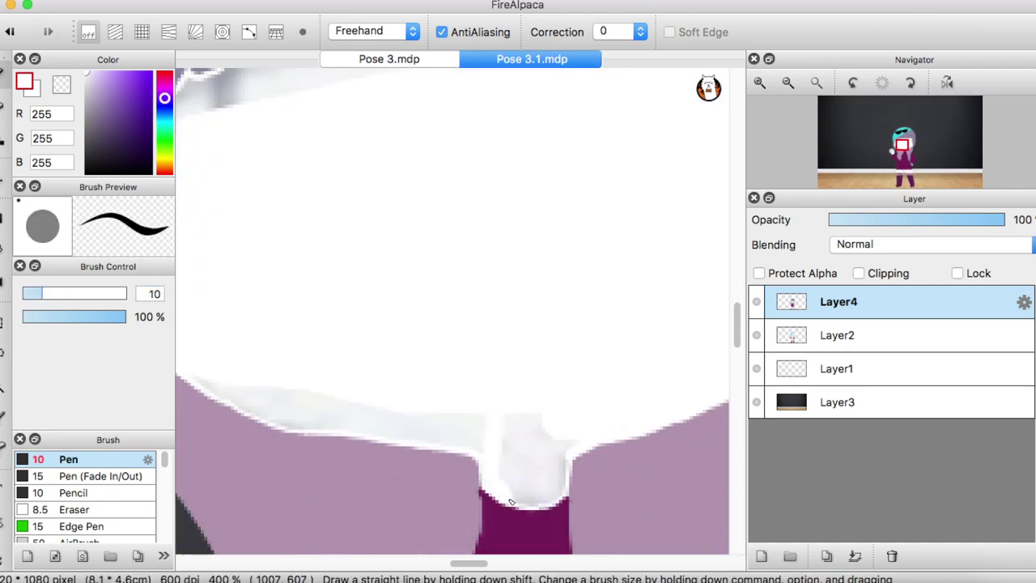
{"action": "scroll", "coordinate": [428, 411], "scroll_direction": "left", "scroll_amount": 3}
{"action": "left_click_drag", "start_coordinate": [427, 411], "coordinate": [558, 420]}
{"action": "scroll", "coordinate": [558, 421], "scroll_direction": "up", "scroll_amount": 3}
{"action": "mouse_move", "coordinate": [219, 259]}
{"action": "left_mouse_down"}
{"action": "mouse_move", "coordinate": [279, 202]}
{"action": "mouse_move", "coordinate": [376, 188]}
{"action": "mouse_move", "coordinate": [407, 160]}
{"action": "mouse_move", "coordinate": [461, 152]}
{"action": "left_mouse_up"}
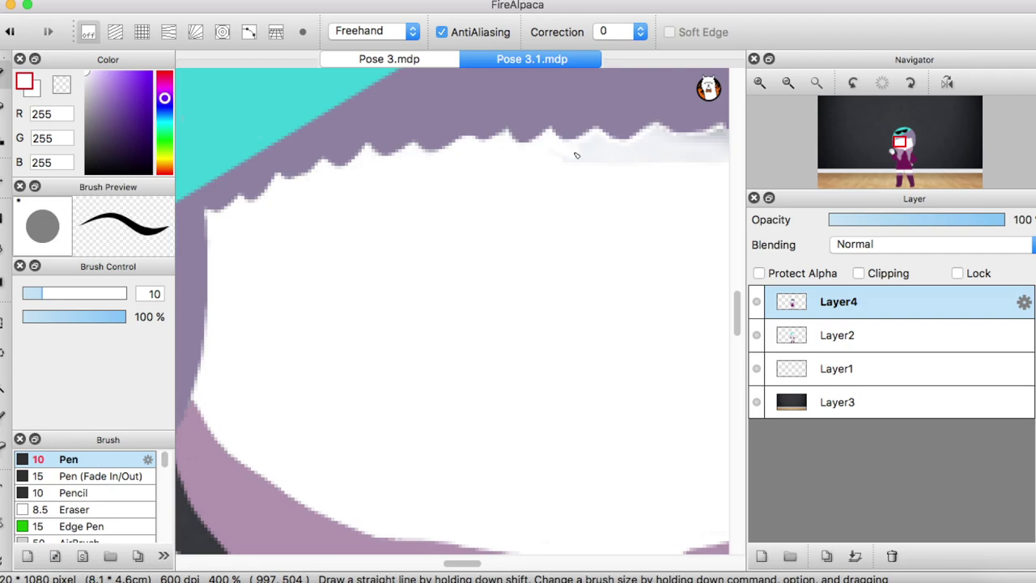
{"action": "left_click_drag", "start_coordinate": [576, 154], "coordinate": [603, 146]}
{"action": "scroll", "coordinate": [467, 109], "scroll_direction": "right", "scroll_amount": 3}
{"action": "mouse_move", "coordinate": [417, 154]}
{"action": "left_mouse_down"}
{"action": "mouse_move", "coordinate": [585, 151]}
{"action": "mouse_move", "coordinate": [474, 150]}
{"action": "mouse_move", "coordinate": [530, 153]}
{"action": "left_mouse_up"}
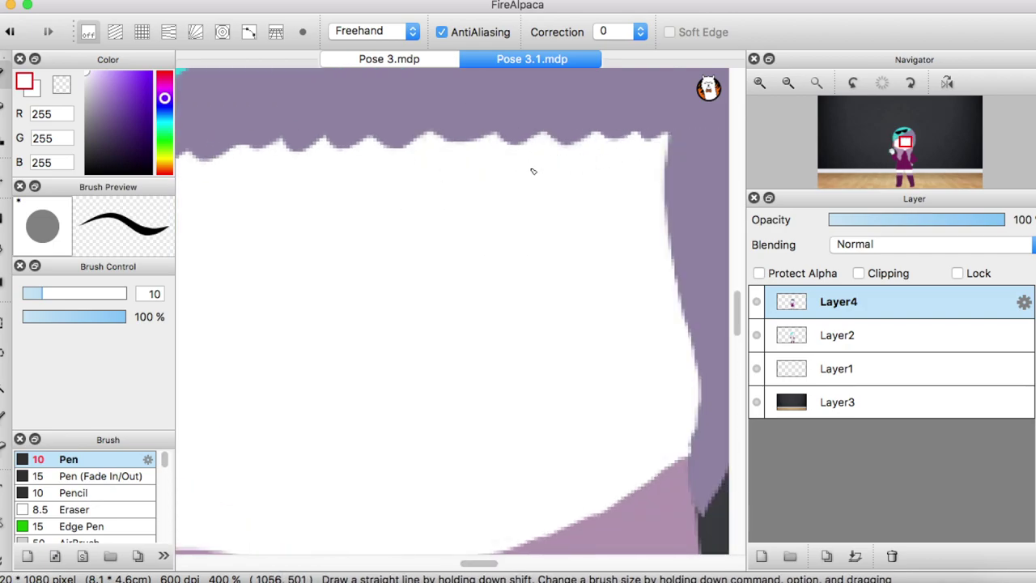
- Paint the hand's grey interior white, then pick a different colour
{"action": "scroll", "coordinate": [529, 152], "scroll_direction": "down", "scroll_amount": 5}
{"action": "scroll", "coordinate": [485, 238], "scroll_direction": "up", "scroll_amount": 2}
{"action": "mouse_move", "coordinate": [486, 238]}
{"action": "left_mouse_down"}
{"action": "mouse_move", "coordinate": [425, 155]}
{"action": "mouse_move", "coordinate": [475, 295]}
{"action": "mouse_move", "coordinate": [444, 206]}
{"action": "left_mouse_up"}
{"action": "left_click", "coordinate": [497, 304], "text": "alt"}
{"action": "left_click", "coordinate": [495, 314], "text": "alt"}
- Paint the rounded part of the first hand solid white
{"action": "left_click", "coordinate": [493, 284], "text": "alt"}
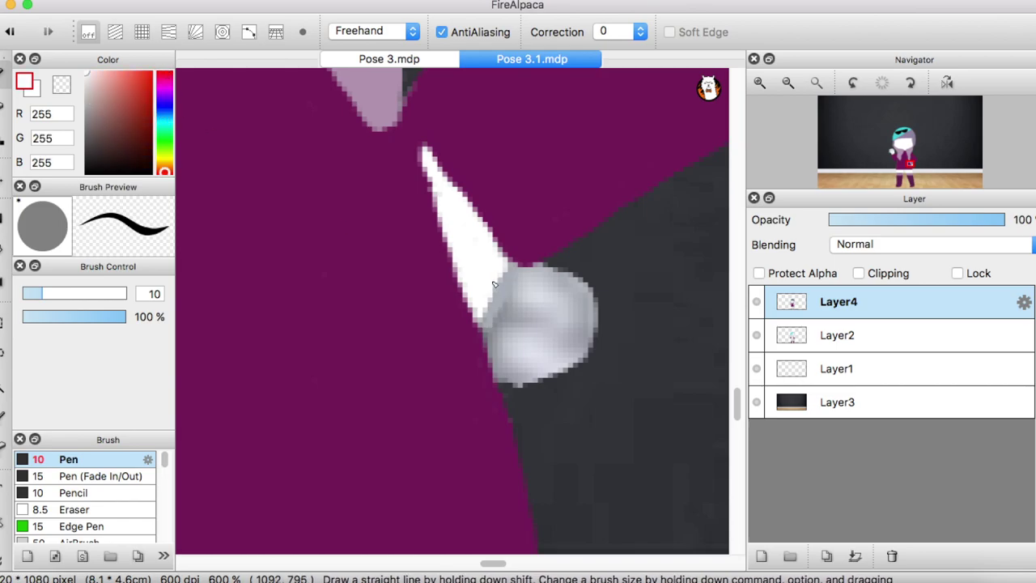
{"action": "mouse_move", "coordinate": [520, 386]}
{"action": "left_mouse_down"}
{"action": "mouse_move", "coordinate": [548, 319]}
{"action": "mouse_move", "coordinate": [498, 327]}
{"action": "mouse_move", "coordinate": [586, 307]}
{"action": "mouse_move", "coordinate": [534, 333]}
{"action": "left_mouse_up"}
{"action": "left_click", "coordinate": [787, 85]}
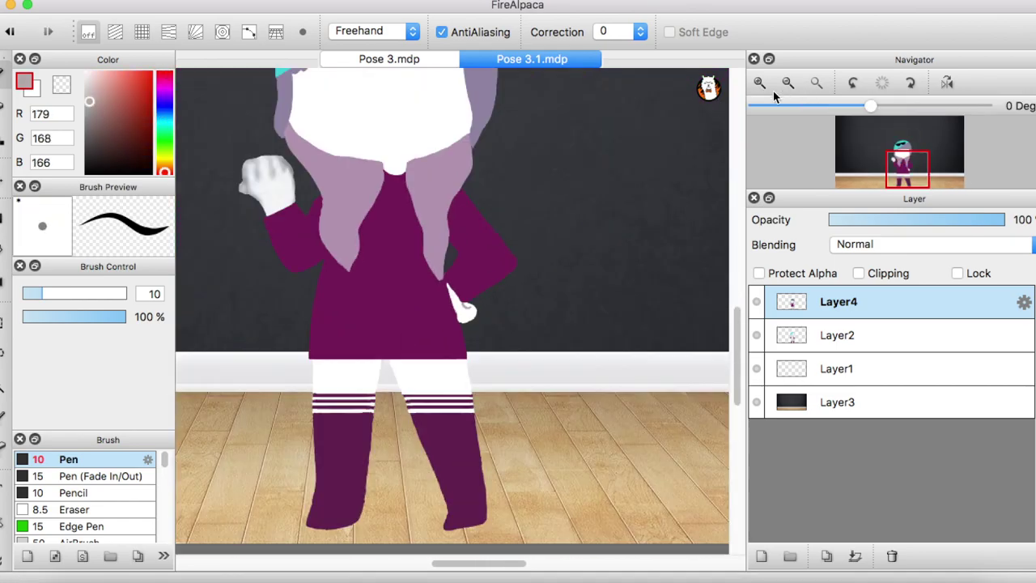
{"action": "left_click", "coordinate": [852, 85]}
{"action": "left_click", "coordinate": [881, 82]}
- Restore the white fill on the hand's thumb and return to white paint
{"action": "left_click", "coordinate": [473, 344], "text": "alt"}
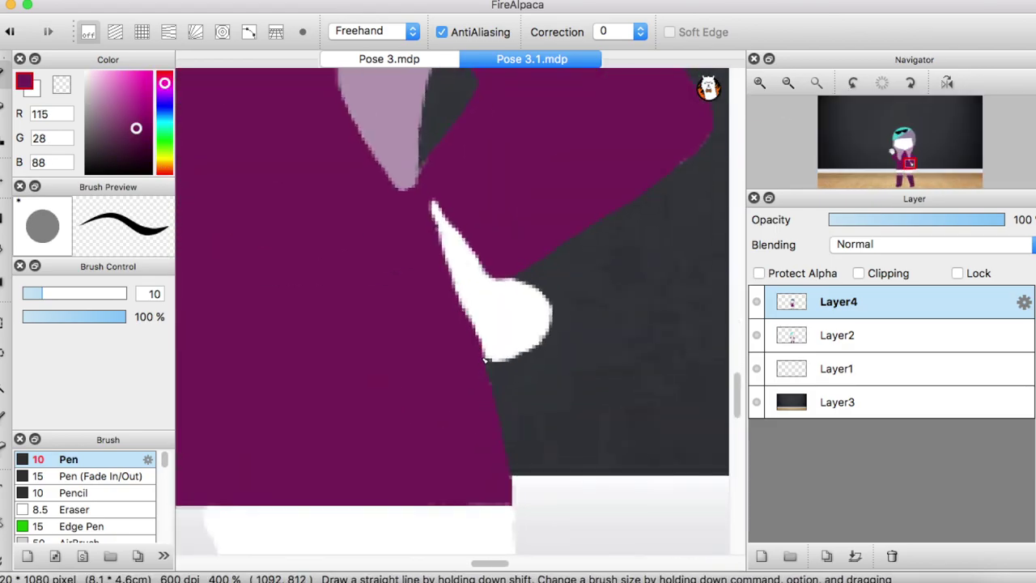
{"action": "key", "text": "super+z"}
{"action": "key", "text": "super+z"}
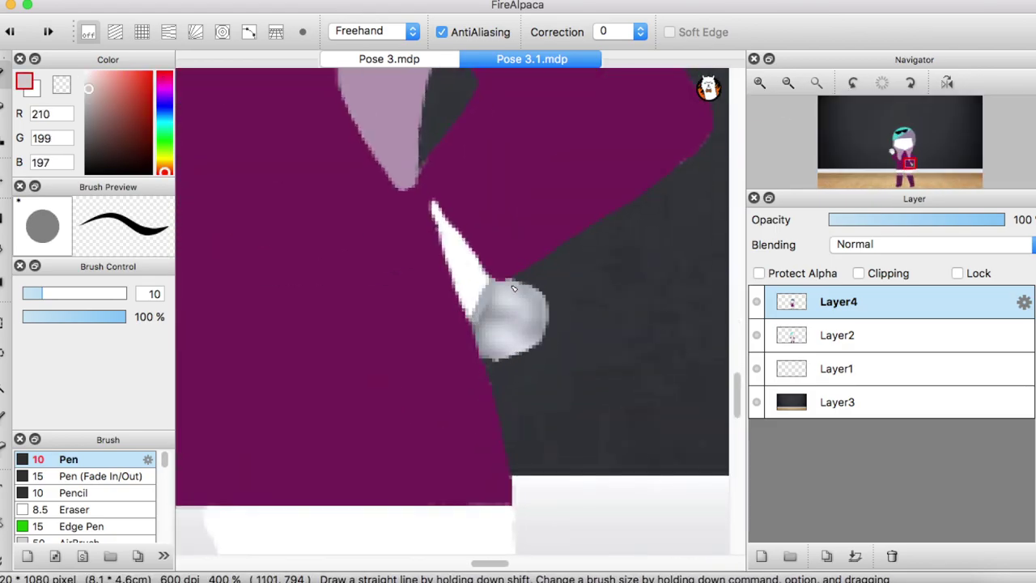
{"action": "left_click", "coordinate": [488, 293], "text": "alt"}
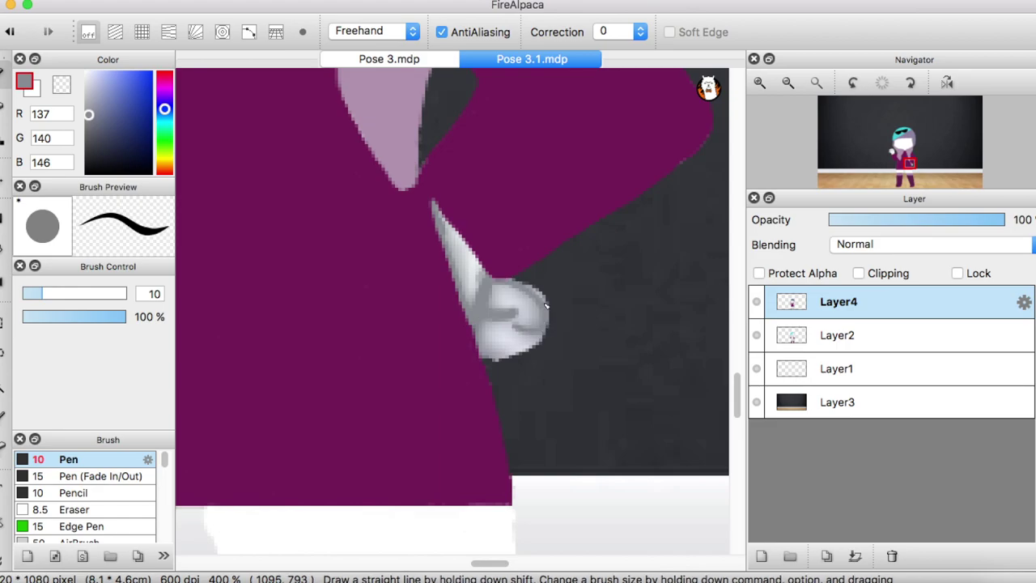
{"action": "key", "text": "super+shift+z"}
{"action": "left_click", "coordinate": [475, 297], "text": "alt"}
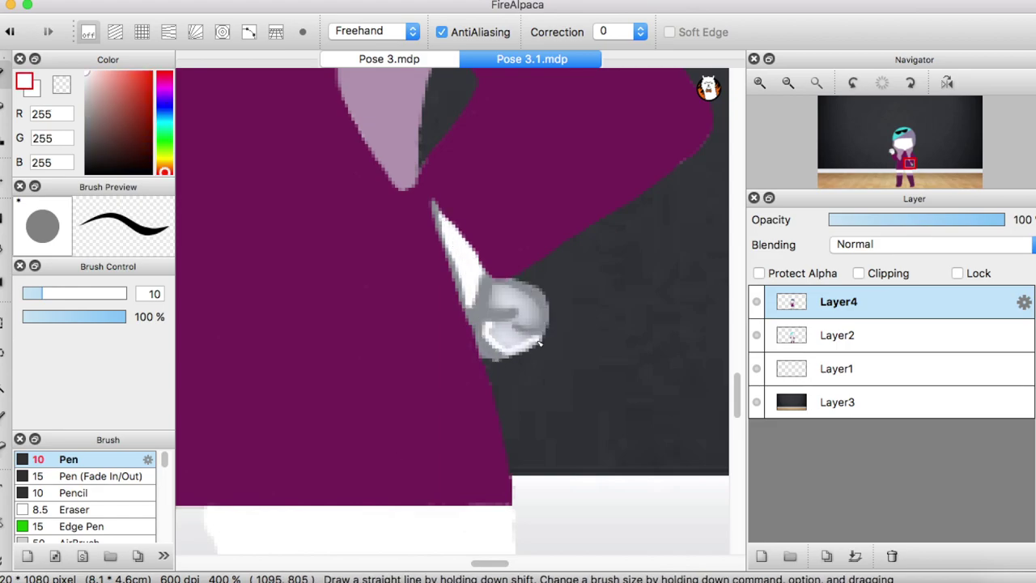
- Draw a grey outline down the raised fist
{"action": "scroll", "coordinate": [516, 339], "scroll_direction": "down", "scroll_amount": 5}
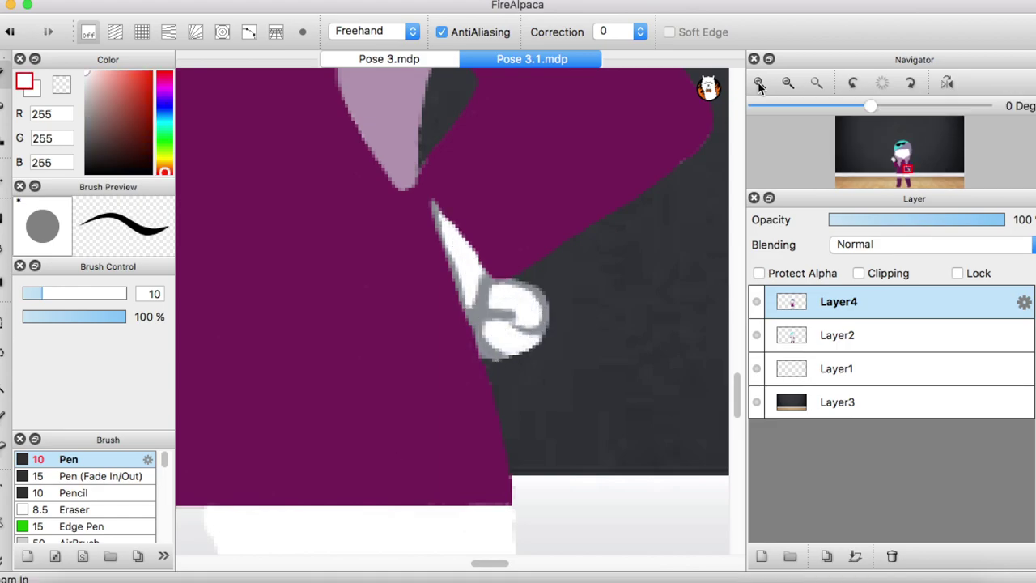
{"action": "scroll", "coordinate": [353, 213], "scroll_direction": "up", "scroll_amount": 6}
{"action": "left_click", "coordinate": [344, 368], "text": "alt"}
{"action": "mouse_move", "coordinate": [407, 332]}
{"action": "left_mouse_down"}
{"action": "mouse_move", "coordinate": [348, 350]}
{"action": "mouse_move", "coordinate": [433, 465]}
{"action": "left_mouse_up"}
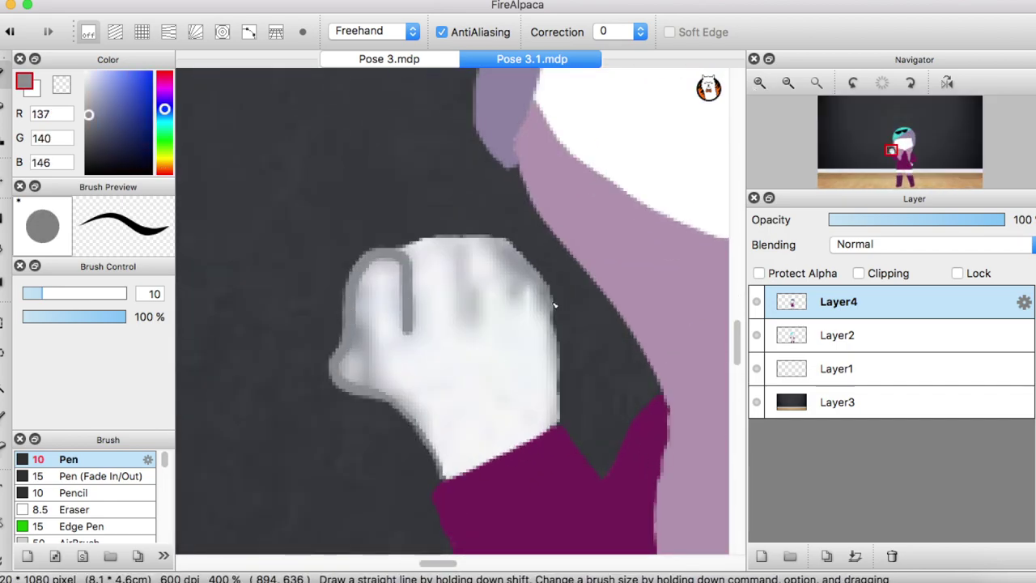
- Fill the fist's fingers and grey palm solid white and clean its right edge
{"action": "left_click", "coordinate": [365, 306], "text": "alt"}
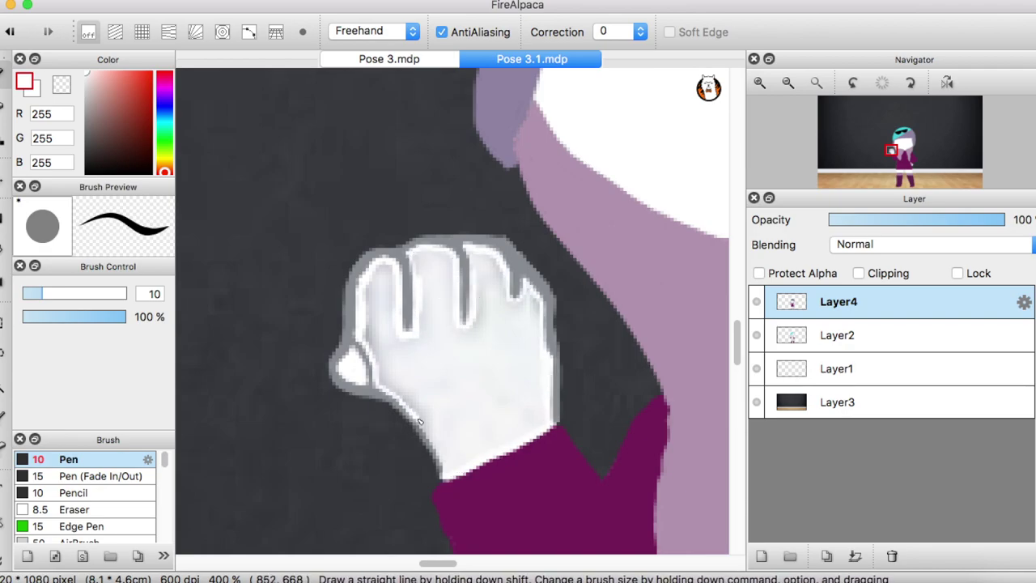
{"action": "mouse_move", "coordinate": [357, 367]}
{"action": "left_mouse_down"}
{"action": "mouse_move", "coordinate": [392, 332]}
{"action": "mouse_move", "coordinate": [441, 323]}
{"action": "mouse_move", "coordinate": [445, 259]}
{"action": "mouse_move", "coordinate": [480, 293]}
{"action": "mouse_move", "coordinate": [481, 332]}
{"action": "left_mouse_up"}
{"action": "mouse_move", "coordinate": [530, 303]}
{"action": "left_mouse_down"}
{"action": "mouse_move", "coordinate": [412, 405]}
{"action": "mouse_move", "coordinate": [453, 359]}
{"action": "mouse_move", "coordinate": [518, 421]}
{"action": "mouse_move", "coordinate": [502, 437]}
{"action": "left_mouse_up"}
{"action": "left_click", "coordinate": [549, 343], "text": "alt"}
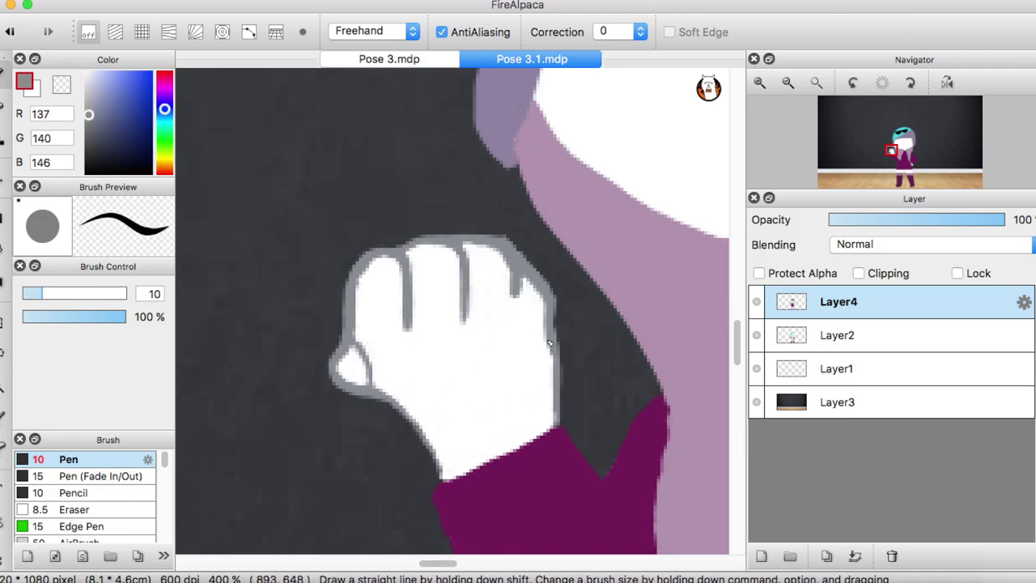
{"action": "left_click", "coordinate": [518, 380], "text": "alt"}
{"action": "left_click_drag", "start_coordinate": [545, 301], "coordinate": [546, 432]}
{"action": "key", "text": "super+0"}
{"action": "key", "text": "super+alt+0"}
- Draw a thick slanted closed-eye stroke on the face, checking it against a grid
{"action": "key", "text": "super+0"}
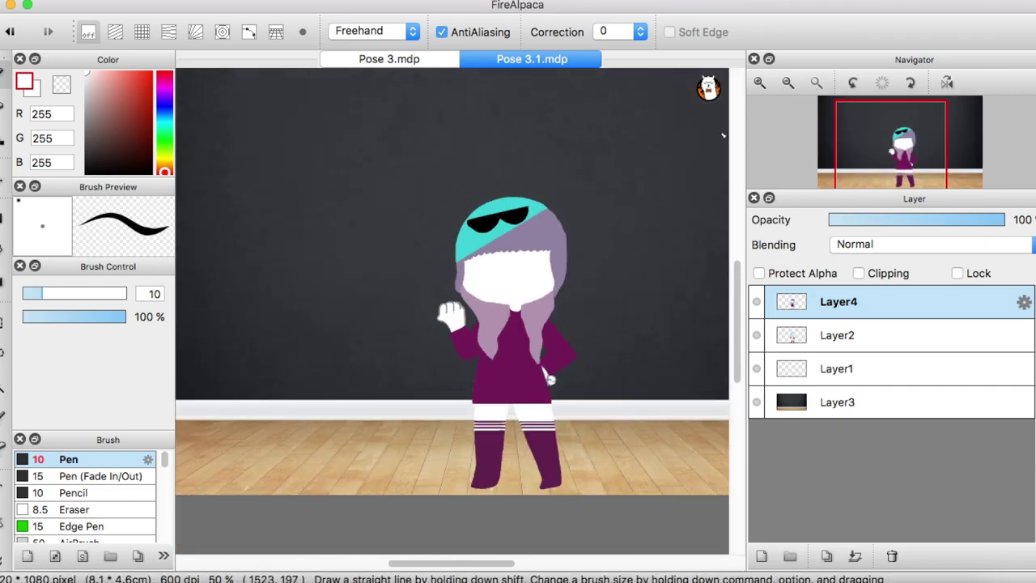
{"action": "key", "text": "super+alt+0"}
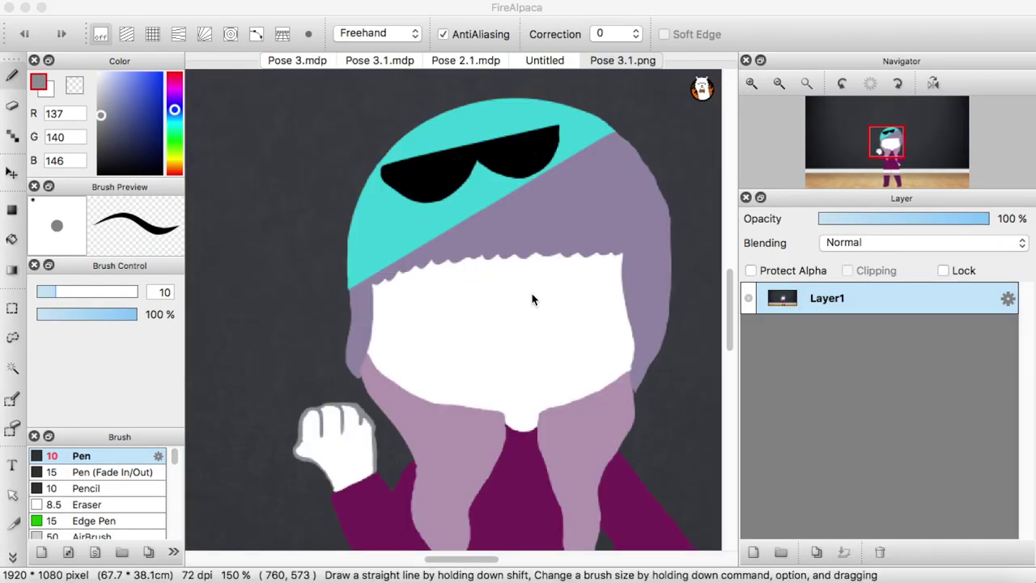
{"action": "left_click_drag", "start_coordinate": [401, 288], "coordinate": [437, 314]}
{"action": "key", "text": "super+z"}
{"action": "key", "text": "super+plus"}
{"action": "left_click_drag", "start_coordinate": [260, 253], "coordinate": [335, 283]}
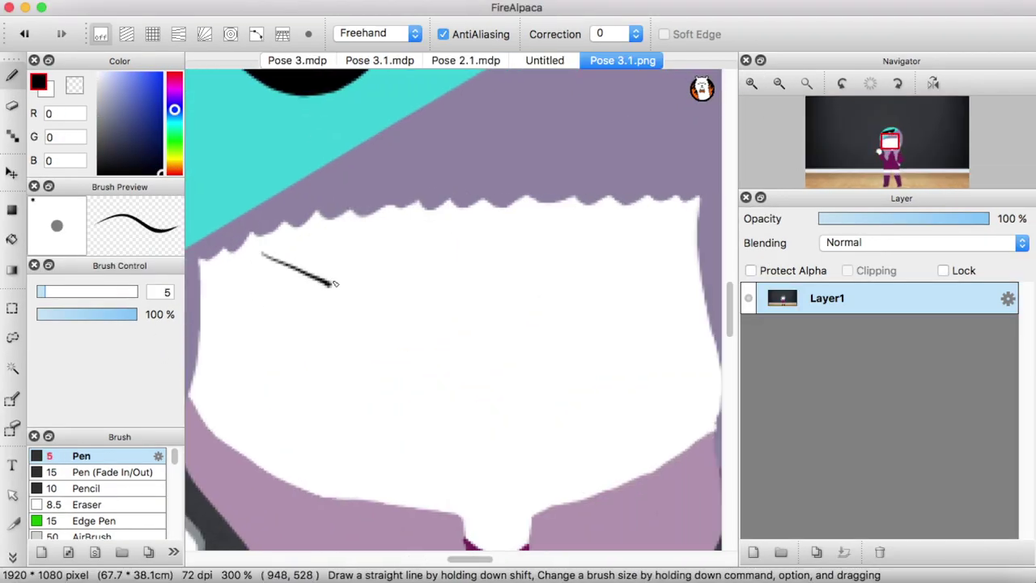
{"action": "key", "text": "super+z"}
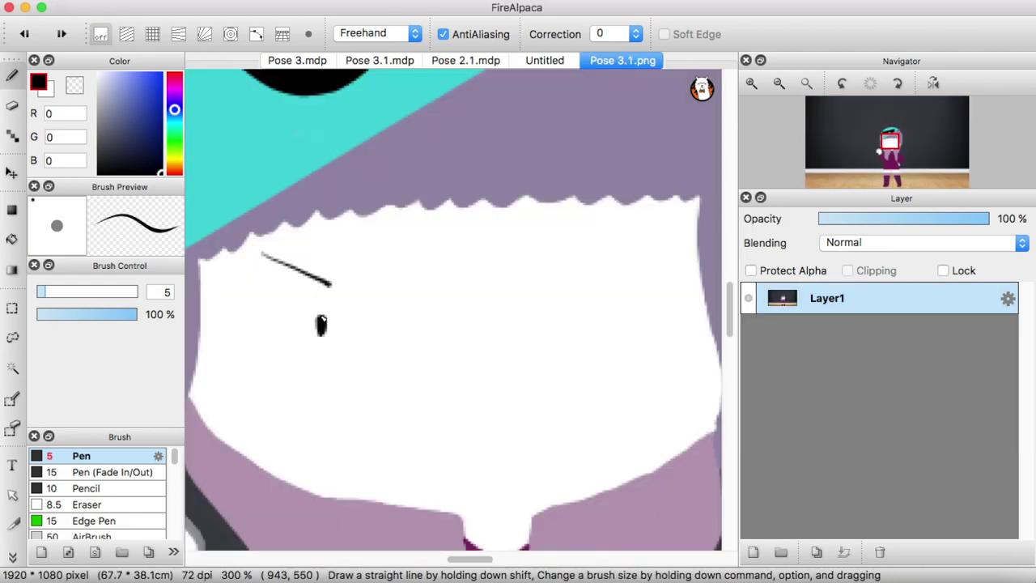
{"action": "key", "text": "super+g"}
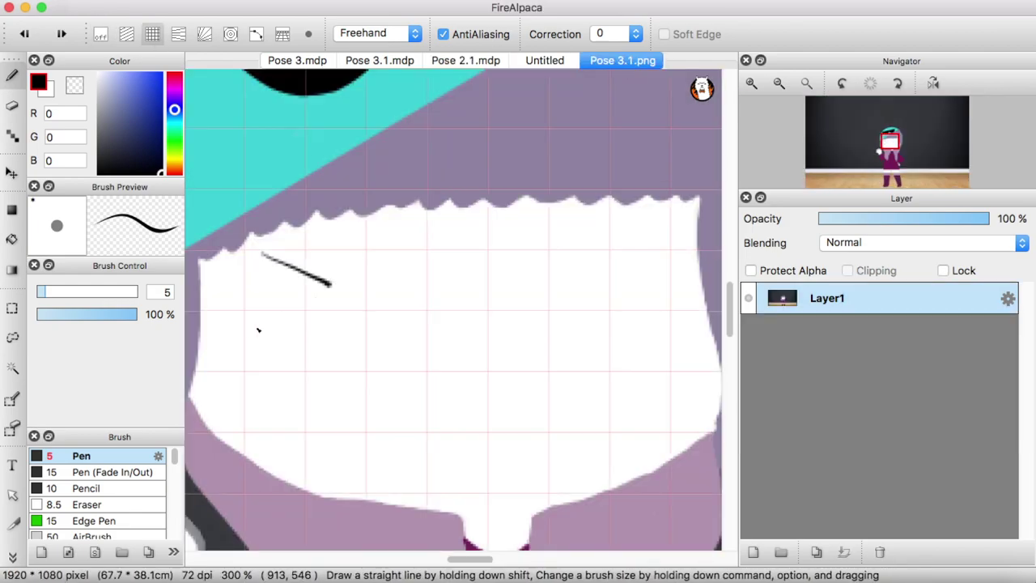
{"action": "key", "text": "super+shift+z"}
{"action": "key", "text": "super+g"}
- Copy the closed-eye strokes, flip them horizontally and move them toward the other eye
{"action": "key", "text": "m"}
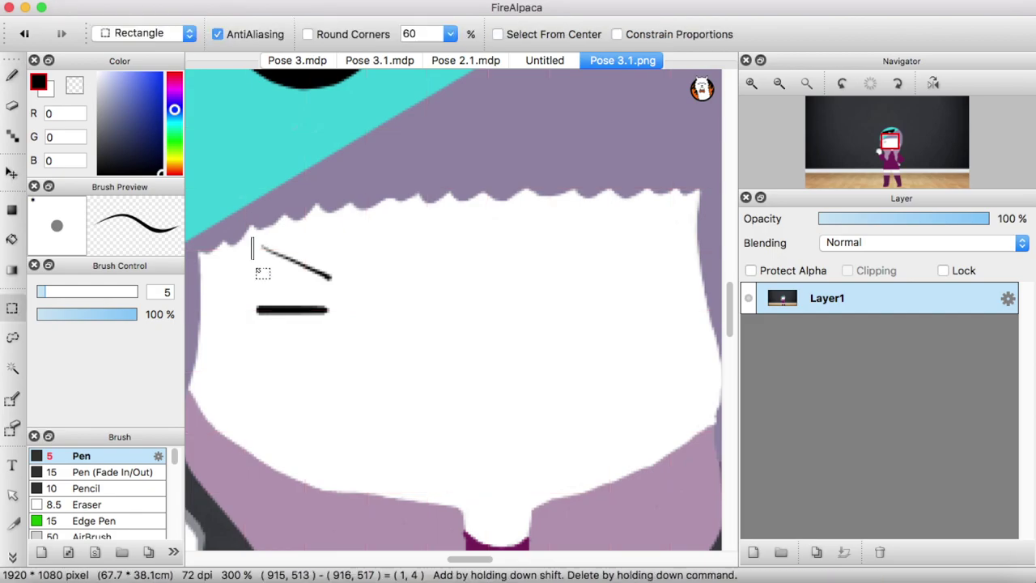
{"action": "left_click_drag", "start_coordinate": [252, 237], "coordinate": [343, 333]}
{"action": "key", "text": "v"}
{"action": "key", "text": "super+c"}
{"action": "key", "text": "super+v"}
{"action": "left_click", "coordinate": [778, 83]}
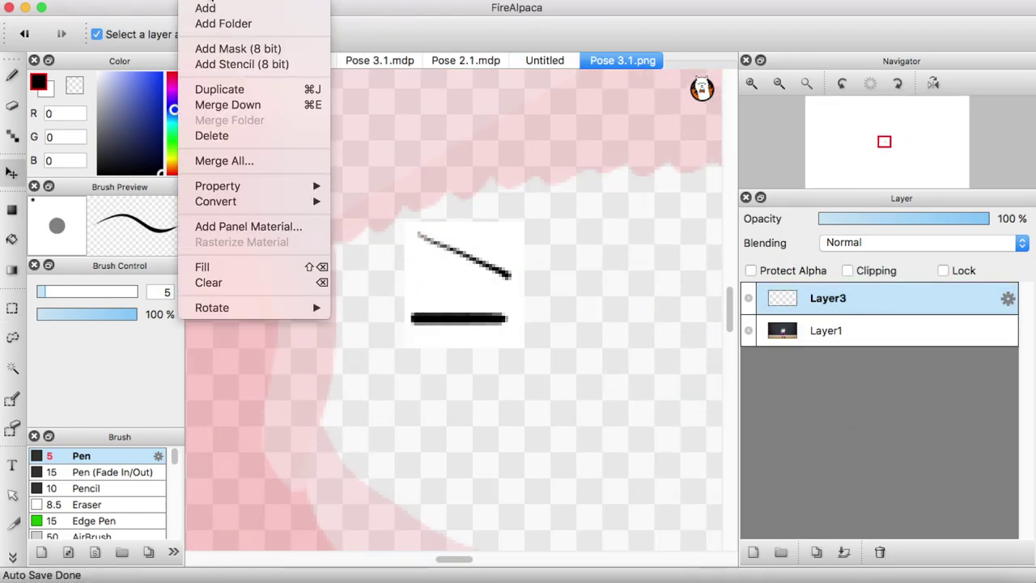
{"action": "left_click", "coordinate": [380, 356]}
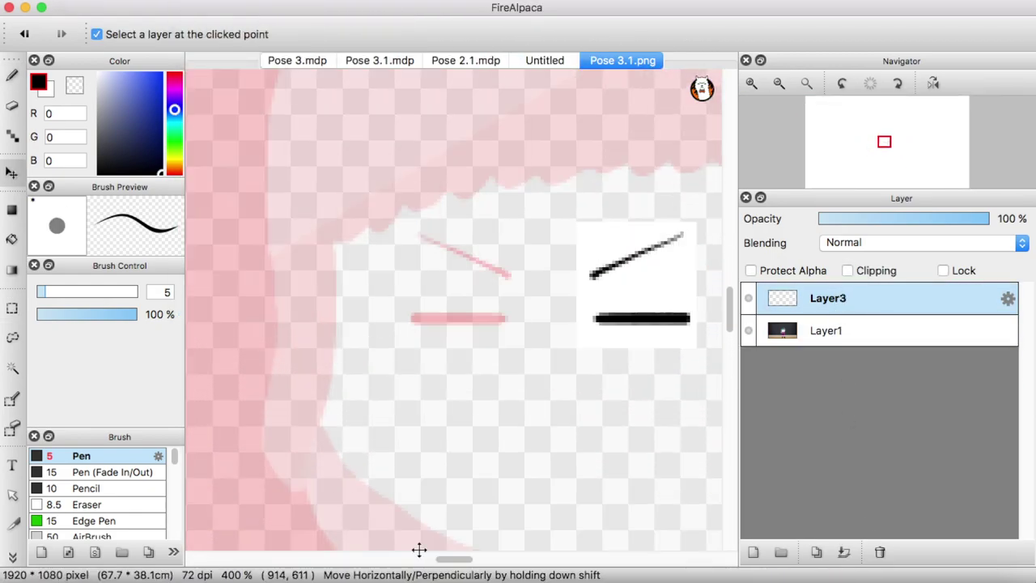
{"action": "mouse_move", "coordinate": [418, 548]}
{"action": "left_mouse_down"}
{"action": "mouse_move", "coordinate": [386, 271]}
{"action": "mouse_move", "coordinate": [364, 270]}
{"action": "mouse_move", "coordinate": [423, 285]}
{"action": "mouse_move", "coordinate": [567, 282]}
{"action": "left_mouse_up"}
- Duplicate the eye-stroke layer above the base layer and slide it right
{"action": "key", "text": "super+minus"}
{"action": "left_click", "coordinate": [814, 336]}
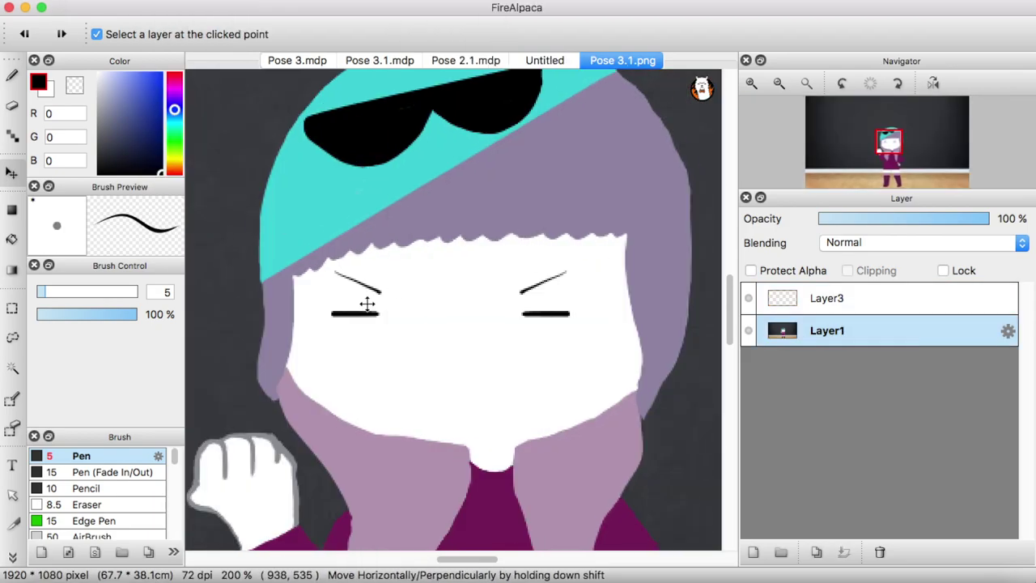
{"action": "key", "text": "super+v"}
{"action": "left_click", "coordinate": [450, 305]}
{"action": "left_click_drag", "start_coordinate": [827, 298], "coordinate": [765, 382]}
{"action": "left_click_drag", "start_coordinate": [360, 305], "coordinate": [407, 305]}
{"action": "left_click", "coordinate": [319, 348]}
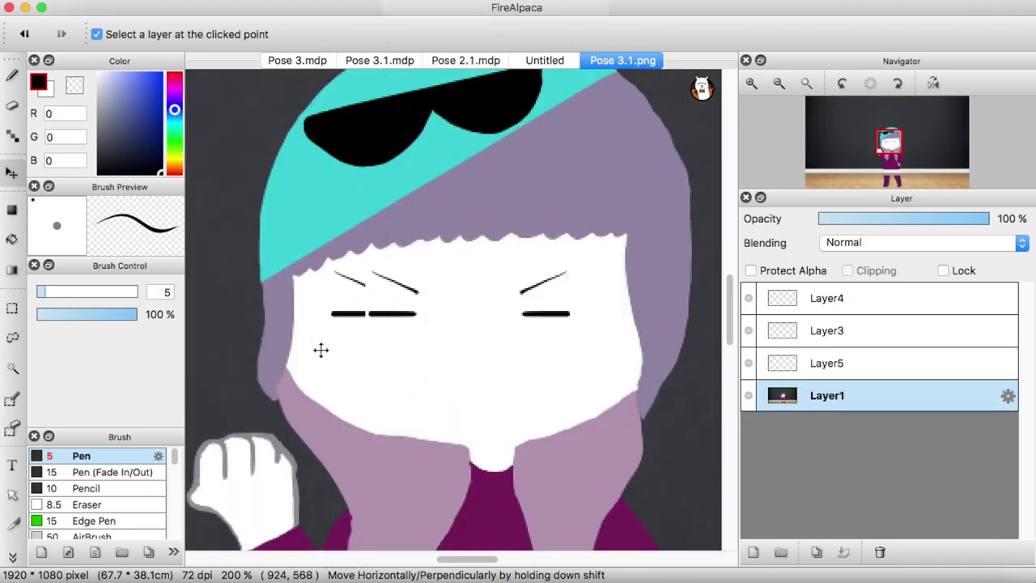
{"action": "key", "text": "b"}
{"action": "left_click", "coordinate": [751, 84]}
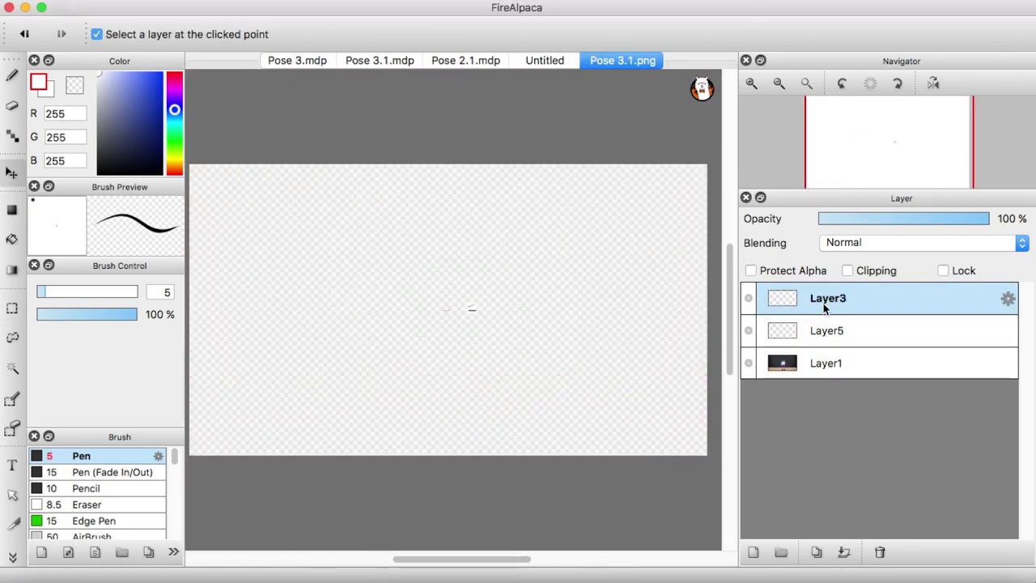
{"action": "left_click", "coordinate": [835, 397]}
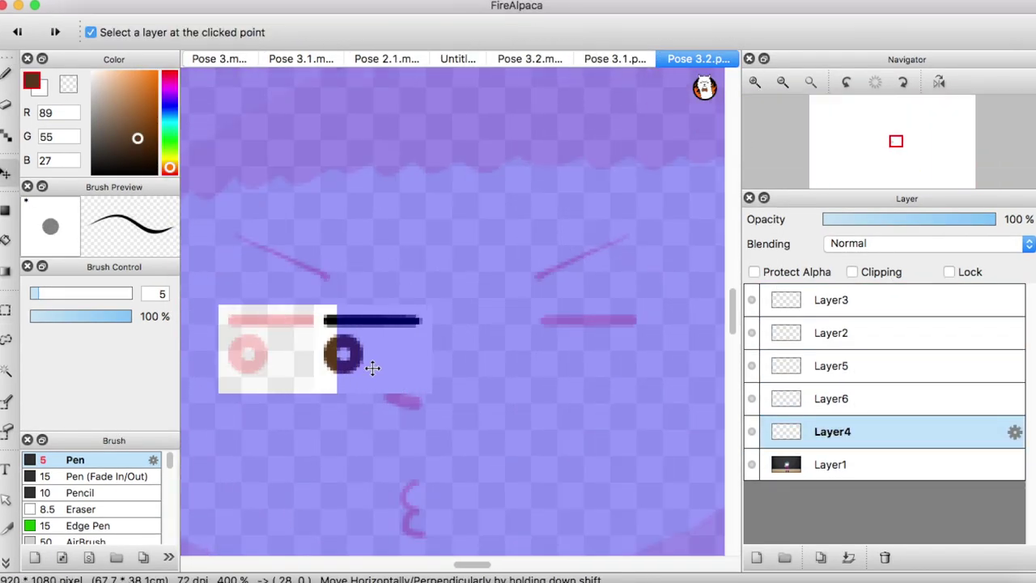
- Slide the brown eye-ring block under the lid line and deselect it
{"action": "left_click_drag", "start_coordinate": [372, 368], "coordinate": [527, 364]}
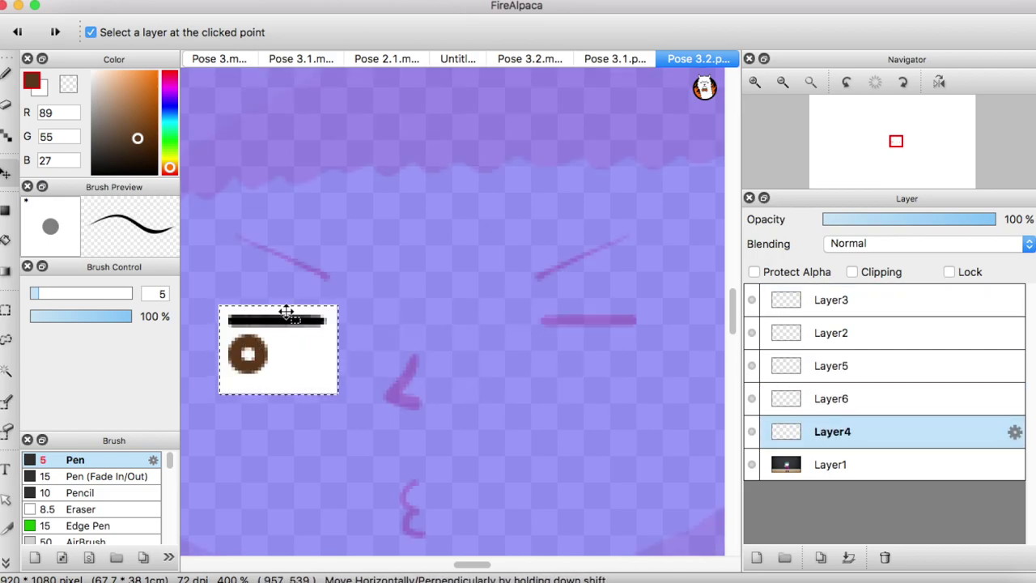
{"action": "left_click_drag", "start_coordinate": [287, 312], "coordinate": [504, 359]}
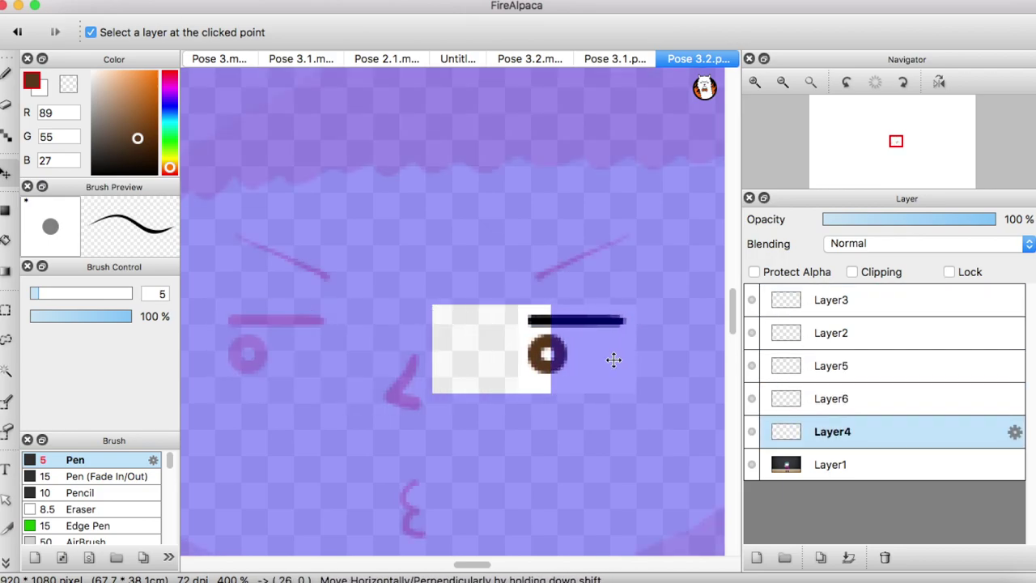
{"action": "left_click_drag", "start_coordinate": [614, 360], "coordinate": [635, 360]}
{"action": "left_click", "coordinate": [275, 0]}
{"action": "left_click", "coordinate": [303, 23]}
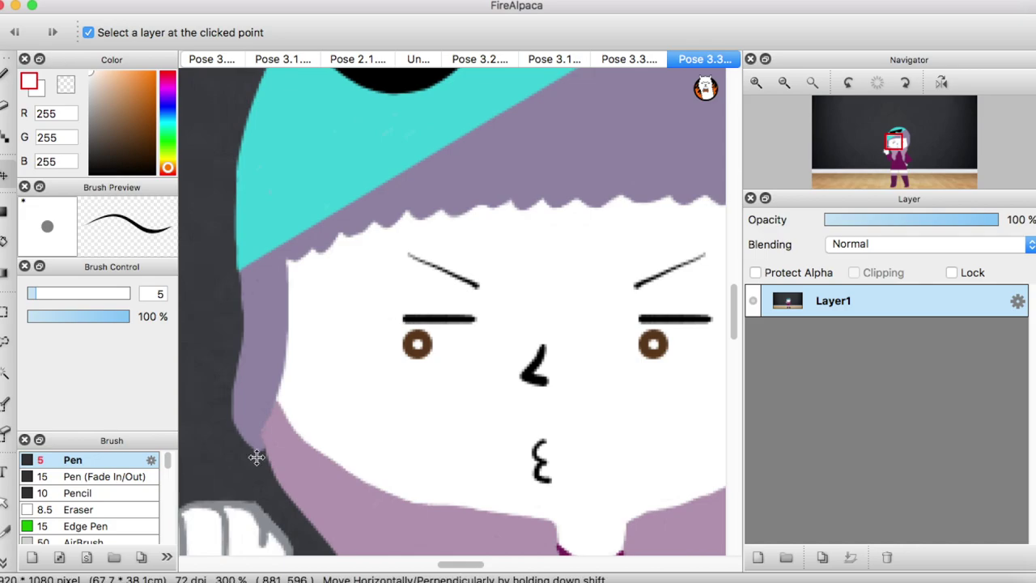
{"action": "key", "text": "b"}
- Draw an oval mouth filled pink and reposition it on the face
{"action": "mouse_move", "coordinate": [559, 437]}
{"action": "left_mouse_down"}
{"action": "mouse_move", "coordinate": [569, 487]}
{"action": "mouse_move", "coordinate": [518, 441]}
{"action": "left_mouse_up"}
{"action": "key", "text": "super+z"}
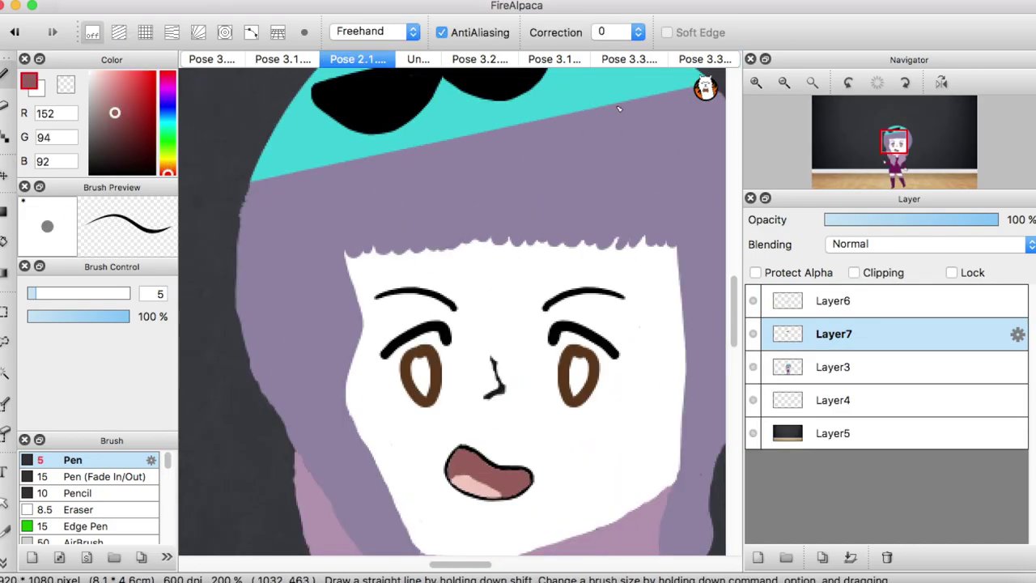
{"action": "left_click_drag", "start_coordinate": [570, 293], "coordinate": [576, 311]}
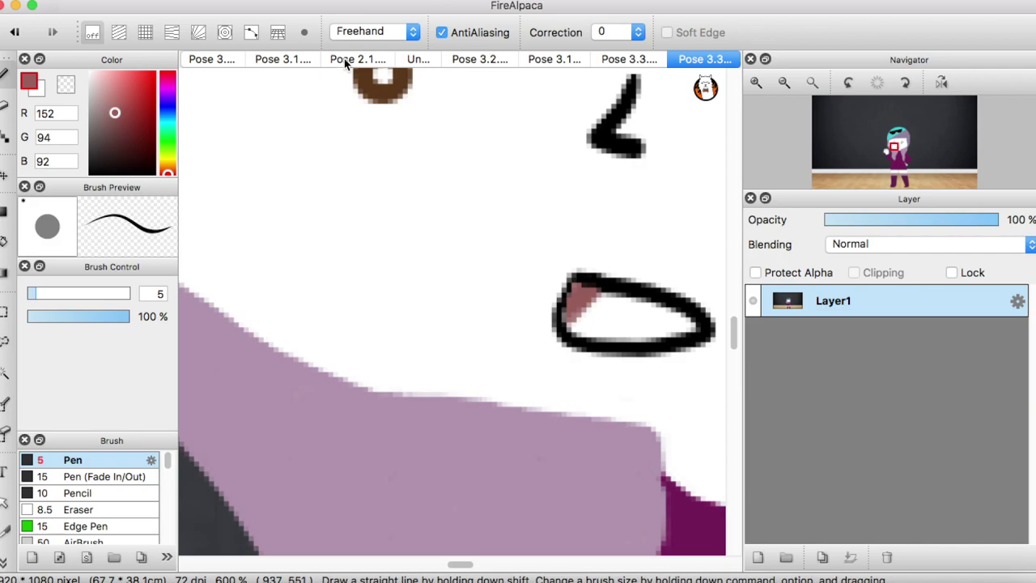
{"action": "left_click", "coordinate": [783, 82]}
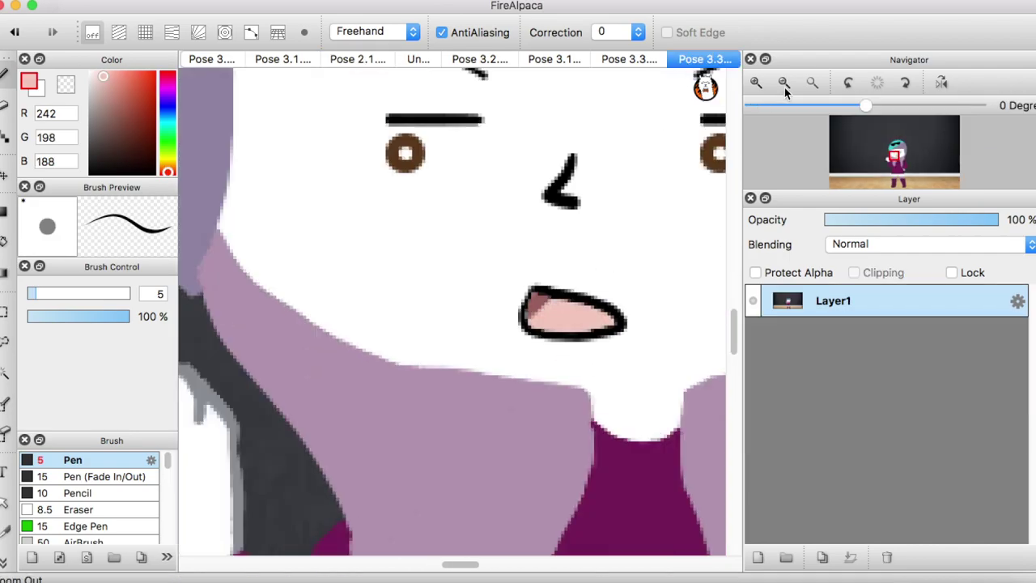
{"action": "scroll", "coordinate": [451, 311], "scroll_direction": "up", "scroll_amount": 1}
{"action": "key", "text": "m"}
{"action": "left_click_drag", "start_coordinate": [492, 275], "coordinate": [594, 334]}
{"action": "key", "text": "v"}
{"action": "mouse_move", "coordinate": [528, 357]}
{"action": "left_mouse_down"}
{"action": "mouse_move", "coordinate": [568, 365]}
{"action": "mouse_move", "coordinate": [522, 359]}
{"action": "left_mouse_up"}
{"action": "key", "text": "super+d"}
{"action": "key", "text": "b"}
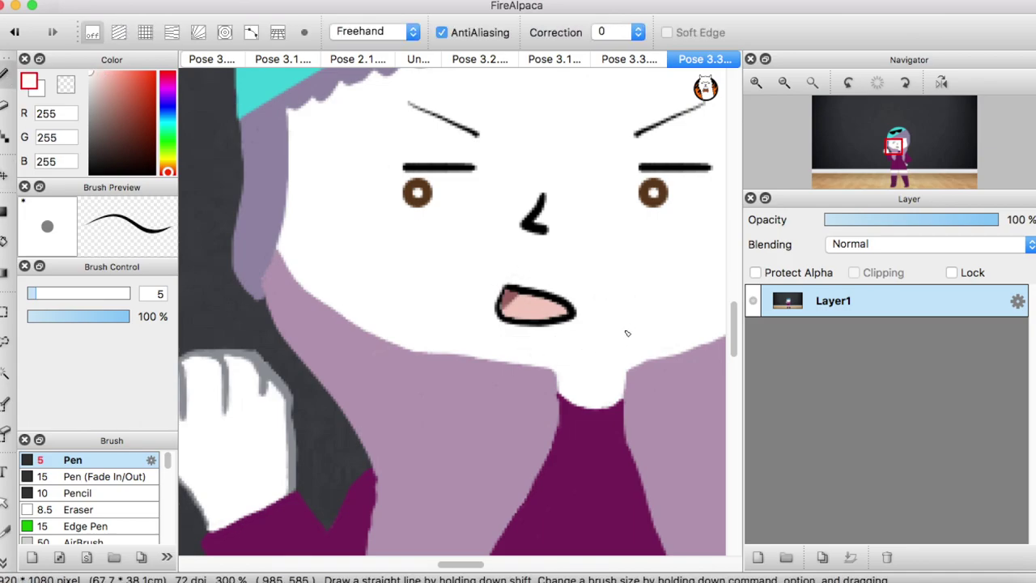
- Zoom in on the eyes and add a short stroke near the canvas bottom
{"action": "left_click", "coordinate": [783, 81]}
{"action": "scroll", "coordinate": [797, 165], "scroll_direction": "up", "scroll_amount": 4}
{"action": "left_click_drag", "start_coordinate": [474, 564], "coordinate": [483, 564]}
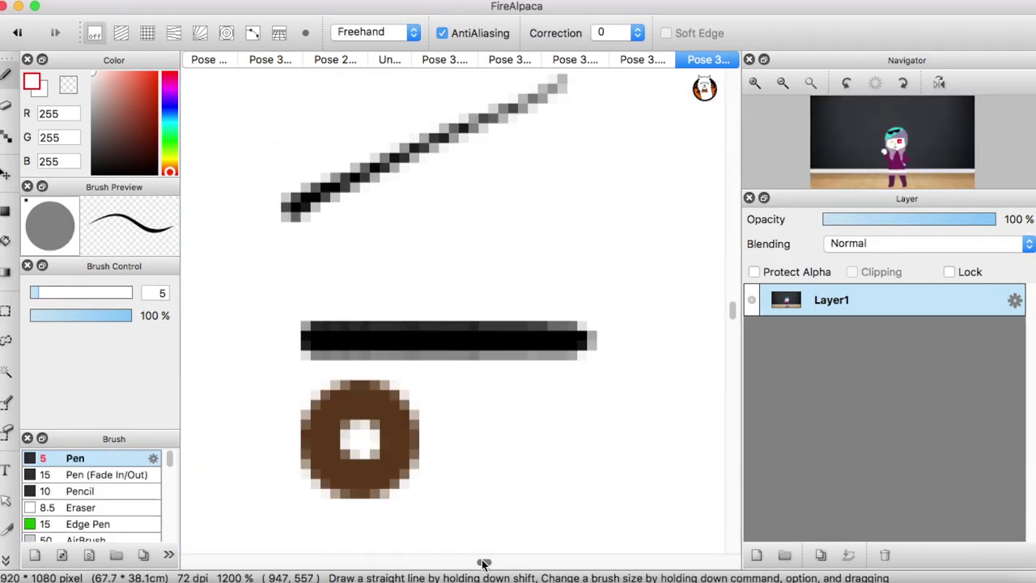
{"action": "scroll", "coordinate": [348, 472], "scroll_direction": "down", "scroll_amount": 5}
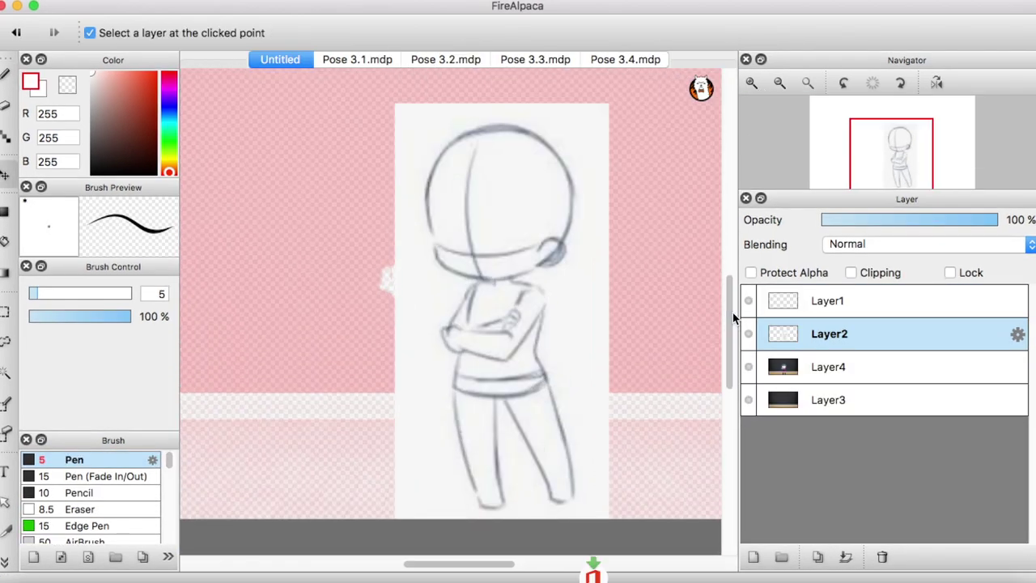
- Undo a stray pink stroke and trace pink along both leg outlines
{"action": "key", "text": "b"}
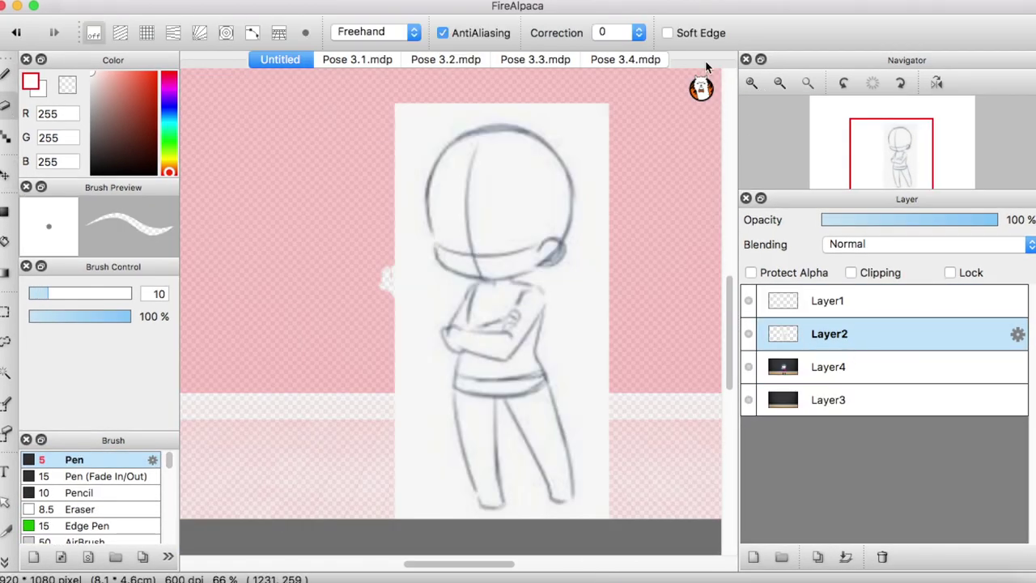
{"action": "scroll", "coordinate": [453, 191], "scroll_direction": "up", "scroll_amount": 4}
{"action": "key", "text": "super+z"}
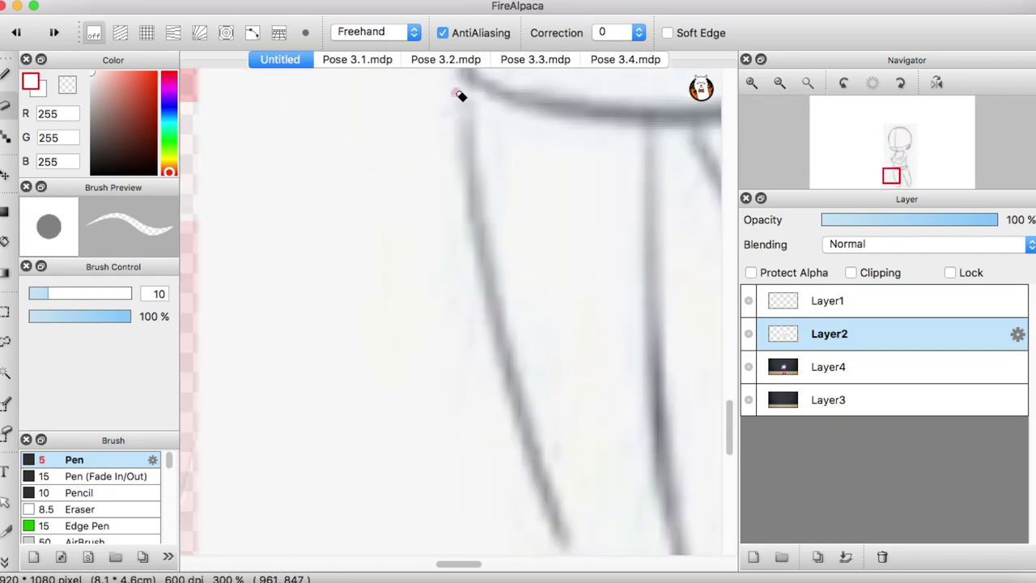
{"action": "scroll", "coordinate": [596, 491], "scroll_direction": "down", "scroll_amount": 5}
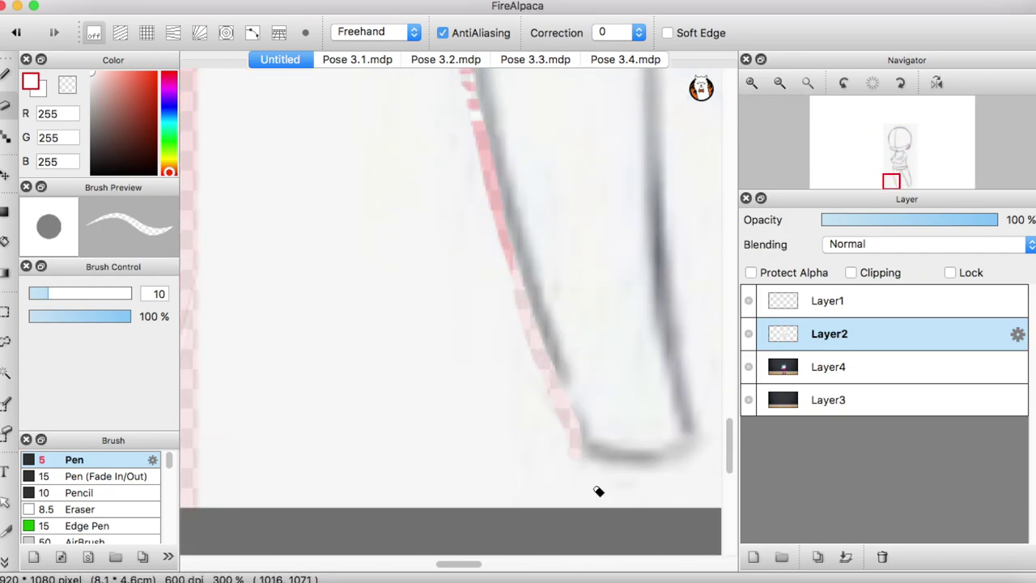
{"action": "scroll", "coordinate": [640, 475], "scroll_direction": "right", "scroll_amount": 2}
{"action": "scroll", "coordinate": [442, 437], "scroll_direction": "up", "scroll_amount": 6}
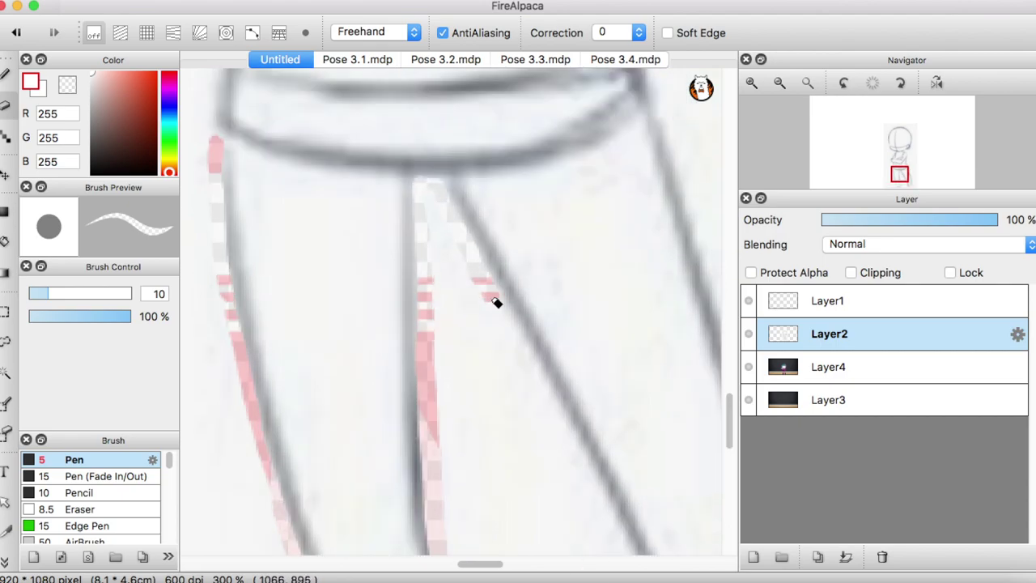
{"action": "left_click_drag", "start_coordinate": [556, 411], "coordinate": [623, 534]}
{"action": "scroll", "coordinate": [631, 323], "scroll_direction": "down", "scroll_amount": 4}
{"action": "left_click_drag", "start_coordinate": [443, 409], "coordinate": [566, 418]}
{"action": "scroll", "coordinate": [550, 370], "scroll_direction": "right", "scroll_amount": 3}
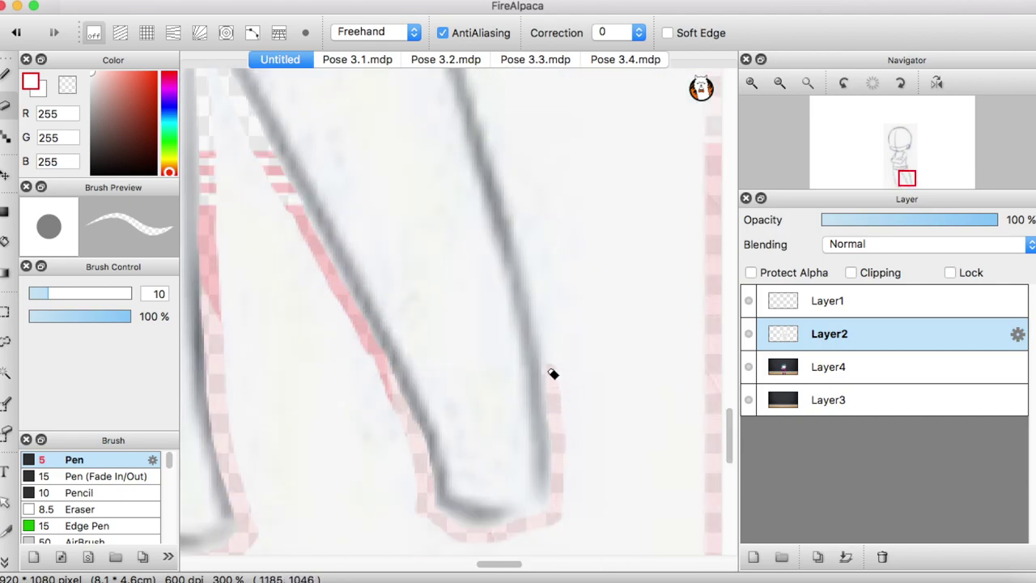
{"action": "scroll", "coordinate": [550, 370], "scroll_direction": "up", "scroll_amount": 4}
{"action": "left_click_drag", "start_coordinate": [443, 129], "coordinate": [542, 434]}
- Trace the pink line around the head's arc
{"action": "scroll", "coordinate": [542, 434], "scroll_direction": "up", "scroll_amount": 6}
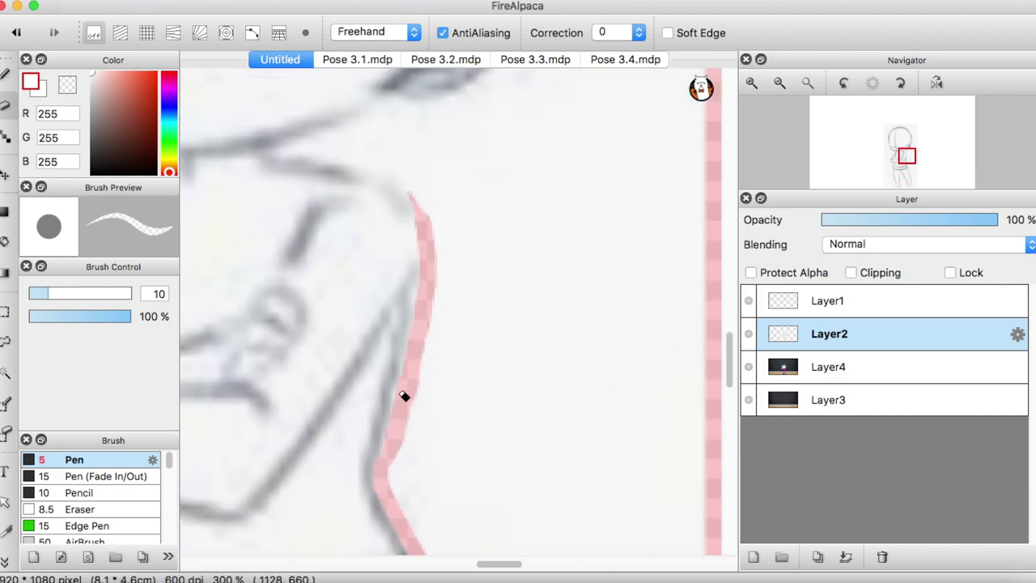
{"action": "scroll", "coordinate": [427, 200], "scroll_direction": "up", "scroll_amount": 5}
{"action": "scroll", "coordinate": [308, 381], "scroll_direction": "right", "scroll_amount": 4}
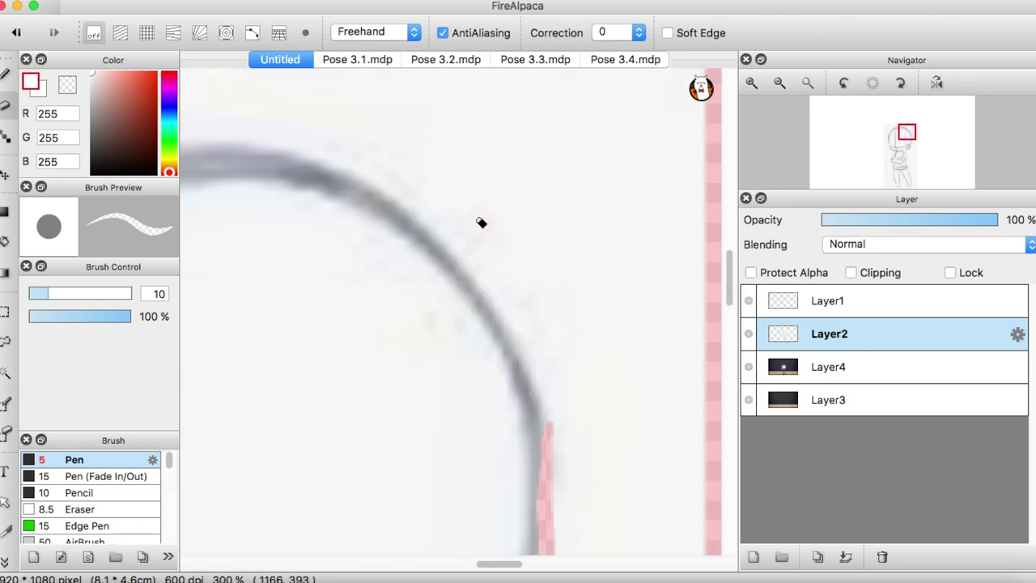
{"action": "left_click_drag", "start_coordinate": [429, 234], "coordinate": [544, 445]}
{"action": "scroll", "coordinate": [496, 485], "scroll_direction": "up", "scroll_amount": 3}
{"action": "scroll", "coordinate": [495, 485], "scroll_direction": "left", "scroll_amount": 3}
{"action": "left_click_drag", "start_coordinate": [584, 325], "coordinate": [524, 269]}
{"action": "scroll", "coordinate": [235, 337], "scroll_direction": "left", "scroll_amount": 3}
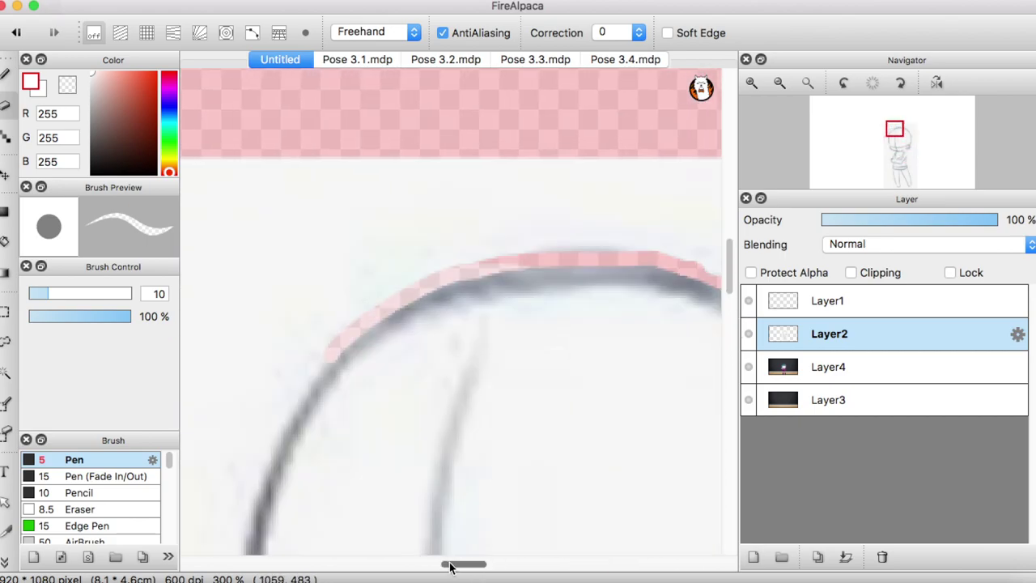
{"action": "scroll", "coordinate": [275, 340], "scroll_direction": "down", "scroll_amount": 5}
{"action": "mouse_move", "coordinate": [328, 172]}
{"action": "left_mouse_down"}
{"action": "mouse_move", "coordinate": [282, 324]}
{"action": "mouse_move", "coordinate": [372, 372]}
{"action": "mouse_move", "coordinate": [538, 411]}
{"action": "left_mouse_up"}
- Extend the pink tracing along the lower part of the outline
{"action": "scroll", "coordinate": [308, 440], "scroll_direction": "down", "scroll_amount": 3}
{"action": "scroll", "coordinate": [308, 404], "scroll_direction": "up", "scroll_amount": 2}
{"action": "scroll", "coordinate": [379, 361], "scroll_direction": "down", "scroll_amount": 5}
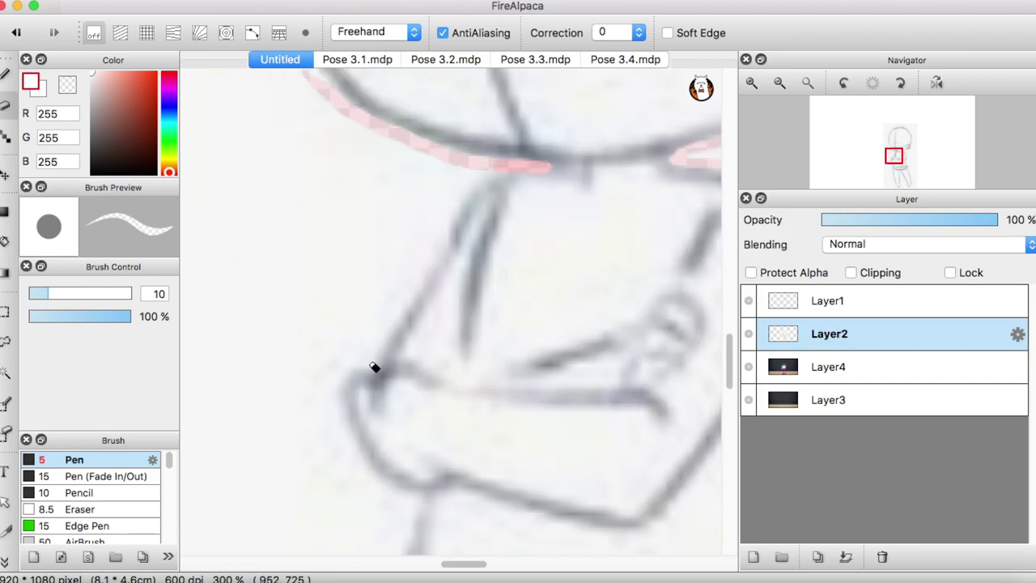
{"action": "scroll", "coordinate": [498, 177], "scroll_direction": "down", "scroll_amount": 5}
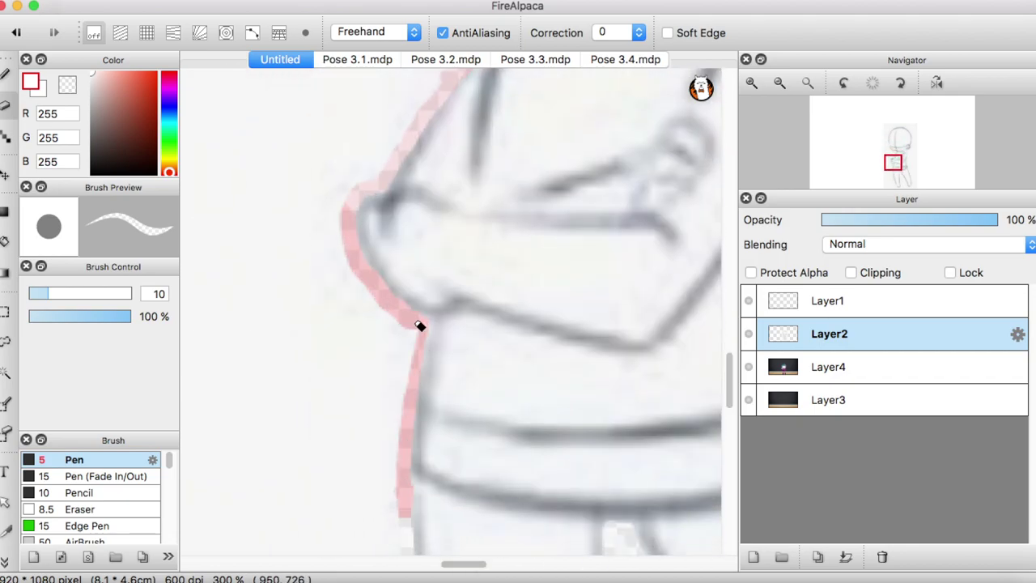
{"action": "scroll", "coordinate": [419, 326], "scroll_direction": "down", "scroll_amount": 5}
{"action": "left_click_drag", "start_coordinate": [693, 353], "coordinate": [647, 405]}
{"action": "scroll", "coordinate": [617, 507], "scroll_direction": "down", "scroll_amount": 3}
{"action": "scroll", "coordinate": [470, 364], "scroll_direction": "right", "scroll_amount": 3}
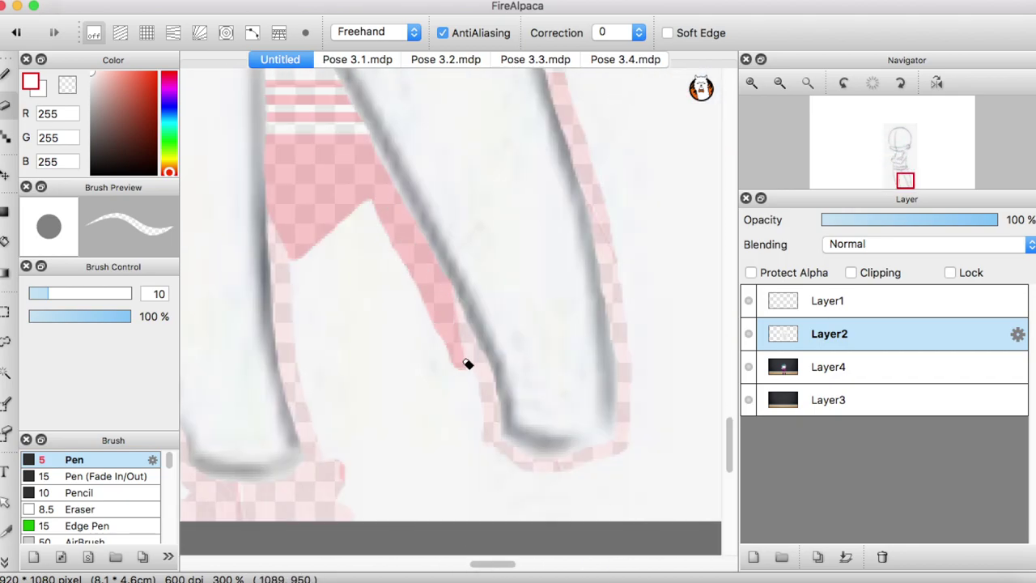
{"action": "mouse_move", "coordinate": [469, 363]}
{"action": "left_mouse_down"}
{"action": "mouse_move", "coordinate": [343, 432]}
{"action": "mouse_move", "coordinate": [428, 392]}
{"action": "mouse_move", "coordinate": [370, 294]}
{"action": "mouse_move", "coordinate": [497, 513]}
{"action": "mouse_move", "coordinate": [531, 430]}
{"action": "mouse_move", "coordinate": [440, 451]}
{"action": "mouse_move", "coordinate": [384, 439]}
{"action": "mouse_move", "coordinate": [526, 453]}
{"action": "left_mouse_up"}
- Paint more pink strokes along the upper part of the outline
{"action": "scroll", "coordinate": [497, 501], "scroll_direction": "right", "scroll_amount": 3}
{"action": "scroll", "coordinate": [532, 430], "scroll_direction": "up", "scroll_amount": 3}
{"action": "scroll", "coordinate": [384, 439], "scroll_direction": "up", "scroll_amount": 3}
{"action": "scroll", "coordinate": [730, 418], "scroll_direction": "up", "scroll_amount": 2}
{"action": "left_click_drag", "start_coordinate": [566, 421], "coordinate": [405, 463]}
{"action": "scroll", "coordinate": [406, 463], "scroll_direction": "up", "scroll_amount": 2}
{"action": "mouse_move", "coordinate": [518, 420]}
{"action": "left_mouse_down"}
{"action": "mouse_move", "coordinate": [499, 326]}
{"action": "mouse_move", "coordinate": [277, 394]}
{"action": "mouse_move", "coordinate": [403, 398]}
{"action": "left_mouse_up"}
{"action": "scroll", "coordinate": [403, 398], "scroll_direction": "up", "scroll_amount": 3}
{"action": "mouse_move", "coordinate": [332, 243]}
{"action": "left_mouse_down"}
{"action": "mouse_move", "coordinate": [273, 511]}
{"action": "mouse_move", "coordinate": [421, 389]}
{"action": "mouse_move", "coordinate": [558, 218]}
{"action": "left_mouse_up"}
{"action": "scroll", "coordinate": [512, 453], "scroll_direction": "up", "scroll_amount": 2}
{"action": "scroll", "coordinate": [512, 453], "scroll_direction": "left", "scroll_amount": 3}
- Paint pink over the remaining white areas, including the band above the arc
{"action": "mouse_move", "coordinate": [283, 404]}
{"action": "left_mouse_down"}
{"action": "mouse_move", "coordinate": [346, 435]}
{"action": "mouse_move", "coordinate": [375, 420]}
{"action": "mouse_move", "coordinate": [526, 199]}
{"action": "mouse_move", "coordinate": [648, 146]}
{"action": "left_mouse_up"}
{"action": "scroll", "coordinate": [529, 326], "scroll_direction": "up", "scroll_amount": 3}
{"action": "mouse_move", "coordinate": [529, 326]}
{"action": "left_mouse_down"}
{"action": "mouse_move", "coordinate": [539, 234]}
{"action": "mouse_move", "coordinate": [615, 142]}
{"action": "mouse_move", "coordinate": [594, 467]}
{"action": "mouse_move", "coordinate": [460, 347]}
{"action": "mouse_move", "coordinate": [520, 232]}
{"action": "mouse_move", "coordinate": [467, 314]}
{"action": "mouse_move", "coordinate": [404, 211]}
{"action": "left_mouse_up"}
{"action": "scroll", "coordinate": [640, 130], "scroll_direction": "up", "scroll_amount": 2}
{"action": "scroll", "coordinate": [662, 322], "scroll_direction": "up", "scroll_amount": 2}
{"action": "scroll", "coordinate": [663, 322], "scroll_direction": "left", "scroll_amount": 3}
{"action": "mouse_move", "coordinate": [662, 322]}
{"action": "left_mouse_down"}
{"action": "mouse_move", "coordinate": [590, 284]}
{"action": "mouse_move", "coordinate": [307, 183]}
{"action": "mouse_move", "coordinate": [412, 235]}
{"action": "mouse_move", "coordinate": [505, 203]}
{"action": "mouse_move", "coordinate": [566, 212]}
{"action": "left_mouse_up"}
{"action": "scroll", "coordinate": [322, 169], "scroll_direction": "down", "scroll_amount": 3}
{"action": "mouse_move", "coordinate": [321, 169]}
{"action": "left_mouse_down"}
{"action": "mouse_move", "coordinate": [294, 558]}
{"action": "mouse_move", "coordinate": [364, 486]}
{"action": "mouse_move", "coordinate": [420, 323]}
{"action": "left_mouse_up"}
- Cover the white area on the left with pink, undoing one bottom fill
{"action": "scroll", "coordinate": [356, 116], "scroll_direction": "up", "scroll_amount": 2}
{"action": "mouse_move", "coordinate": [356, 116]}
{"action": "left_mouse_down"}
{"action": "mouse_move", "coordinate": [303, 407]}
{"action": "mouse_move", "coordinate": [345, 162]}
{"action": "mouse_move", "coordinate": [303, 303]}
{"action": "mouse_move", "coordinate": [277, 551]}
{"action": "left_mouse_up"}
{"action": "mouse_move", "coordinate": [535, 509]}
{"action": "left_mouse_down"}
{"action": "mouse_move", "coordinate": [316, 445]}
{"action": "mouse_move", "coordinate": [432, 488]}
{"action": "left_mouse_up"}
{"action": "scroll", "coordinate": [564, 125], "scroll_direction": "down", "scroll_amount": 5}
{"action": "left_click_drag", "start_coordinate": [564, 124], "coordinate": [515, 551]}
{"action": "mouse_move", "coordinate": [330, 464]}
{"action": "left_mouse_down"}
{"action": "mouse_move", "coordinate": [418, 537]}
{"action": "mouse_move", "coordinate": [420, 369]}
{"action": "mouse_move", "coordinate": [517, 194]}
{"action": "mouse_move", "coordinate": [385, 136]}
{"action": "mouse_move", "coordinate": [556, 569]}
{"action": "left_mouse_up"}
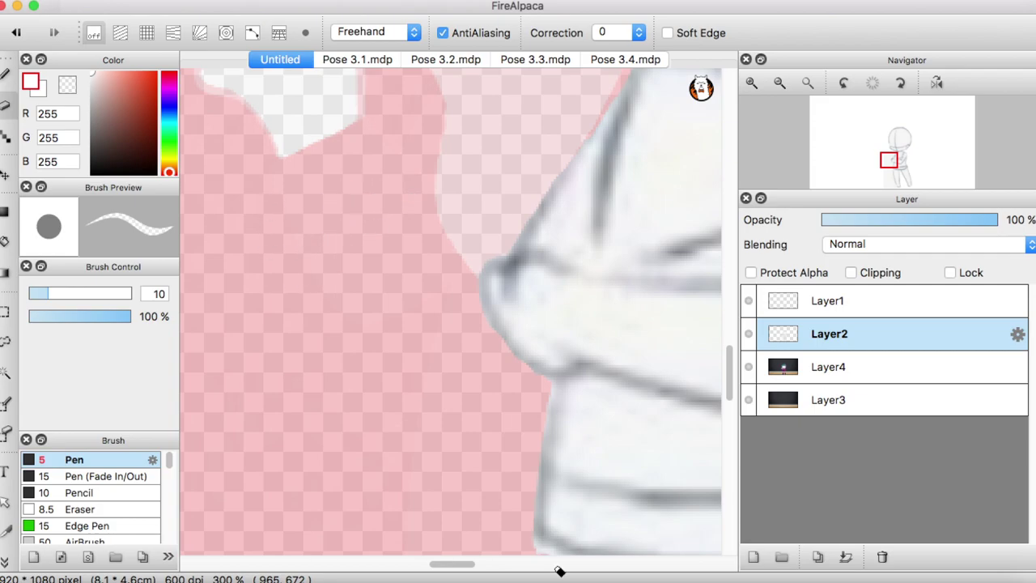
{"action": "key", "text": "ctrl+z"}
- Add final pink touch-up strokes and view the whole figure
{"action": "scroll", "coordinate": [474, 129], "scroll_direction": "down", "scroll_amount": 3}
{"action": "mouse_move", "coordinate": [474, 129]}
{"action": "left_mouse_down"}
{"action": "mouse_move", "coordinate": [604, 526]}
{"action": "mouse_move", "coordinate": [488, 523]}
{"action": "mouse_move", "coordinate": [555, 429]}
{"action": "mouse_move", "coordinate": [542, 345]}
{"action": "mouse_move", "coordinate": [318, 303]}
{"action": "mouse_move", "coordinate": [506, 156]}
{"action": "mouse_move", "coordinate": [381, 247]}
{"action": "left_mouse_up"}
{"action": "scroll", "coordinate": [381, 247], "scroll_direction": "down", "scroll_amount": 3}
{"action": "mouse_move", "coordinate": [645, 418]}
{"action": "left_mouse_down"}
{"action": "mouse_move", "coordinate": [396, 371]}
{"action": "mouse_move", "coordinate": [585, 490]}
{"action": "left_mouse_up"}
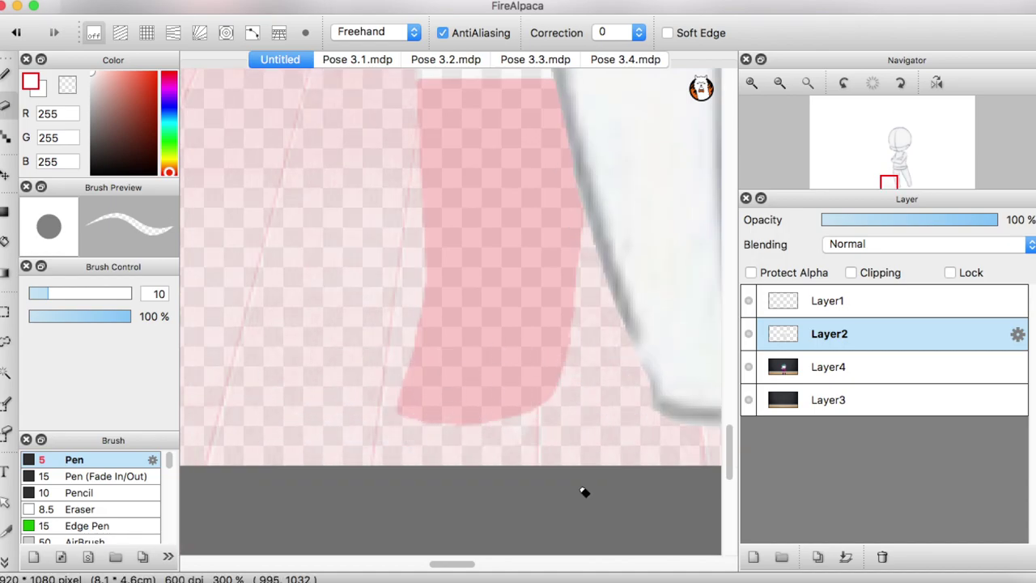
{"action": "key", "text": "super+minus"}
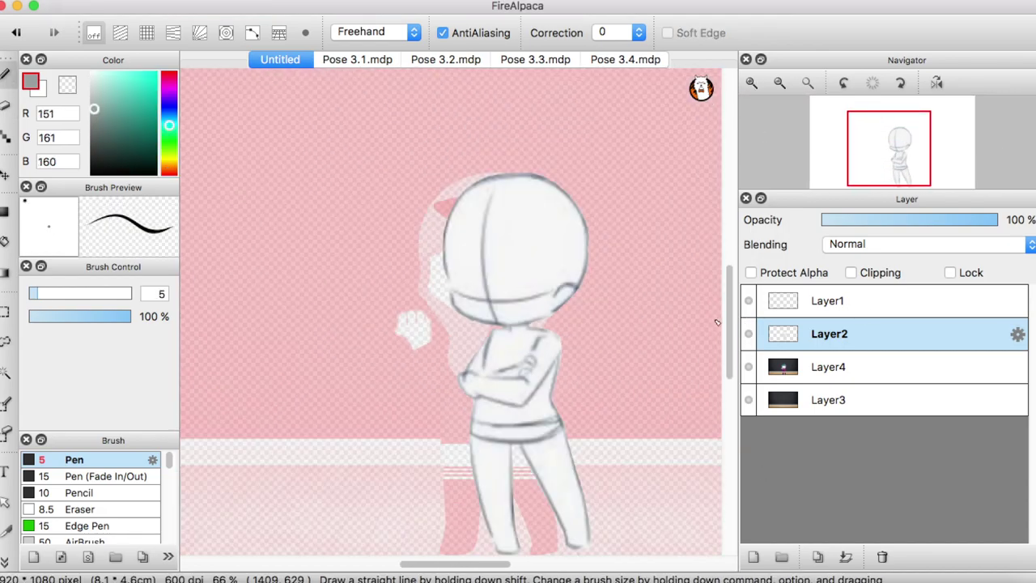
- Nudge the sketch layer slightly, then draw a teal arc across the top of the head using concentric-circle snapping
{"action": "scroll", "coordinate": [716, 322], "scroll_direction": "down", "scroll_amount": 3}
{"action": "key", "text": "super+t"}
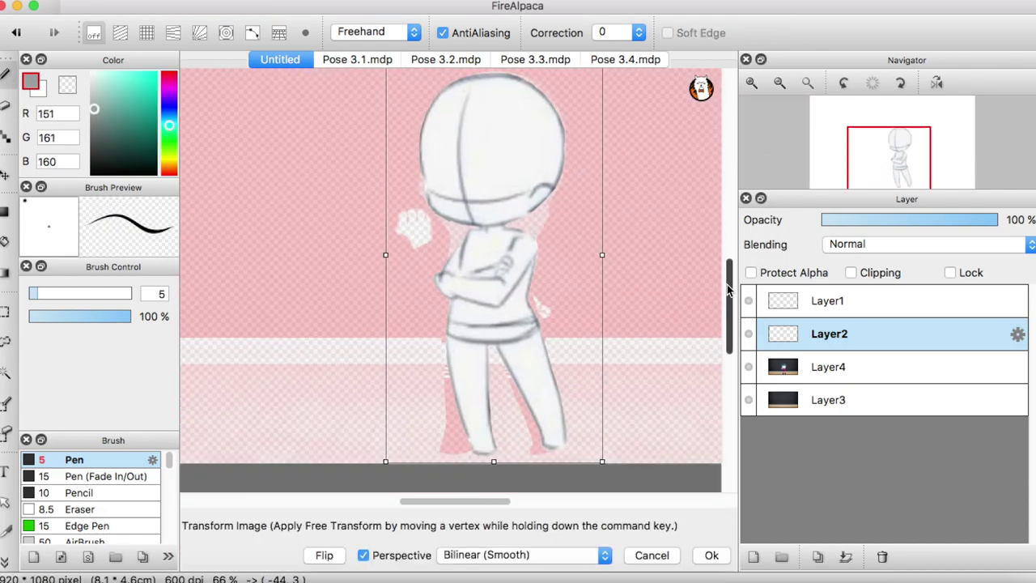
{"action": "left_click_drag", "start_coordinate": [500, 221], "coordinate": [475, 219]}
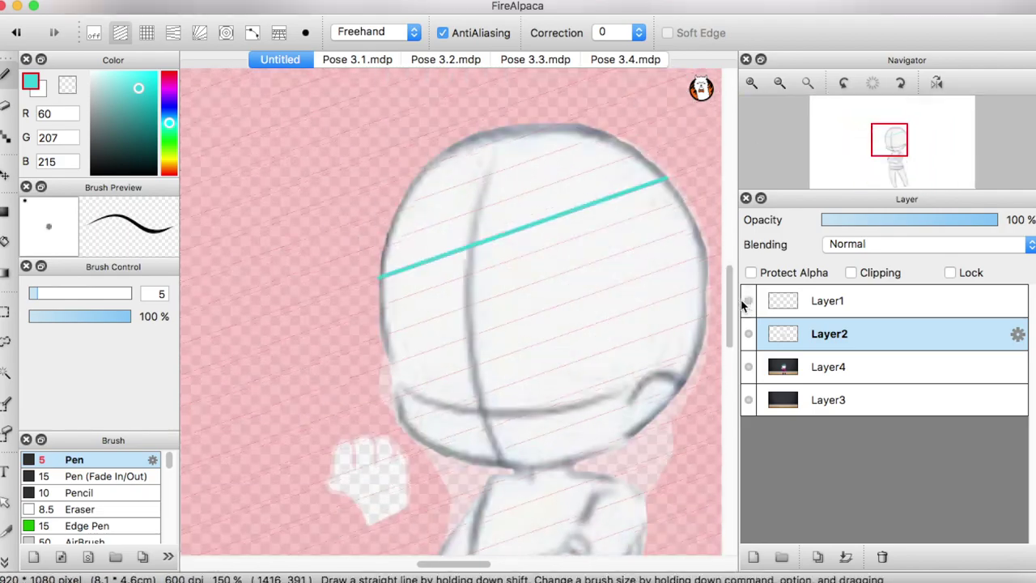
{"action": "left_click", "coordinate": [226, 33]}
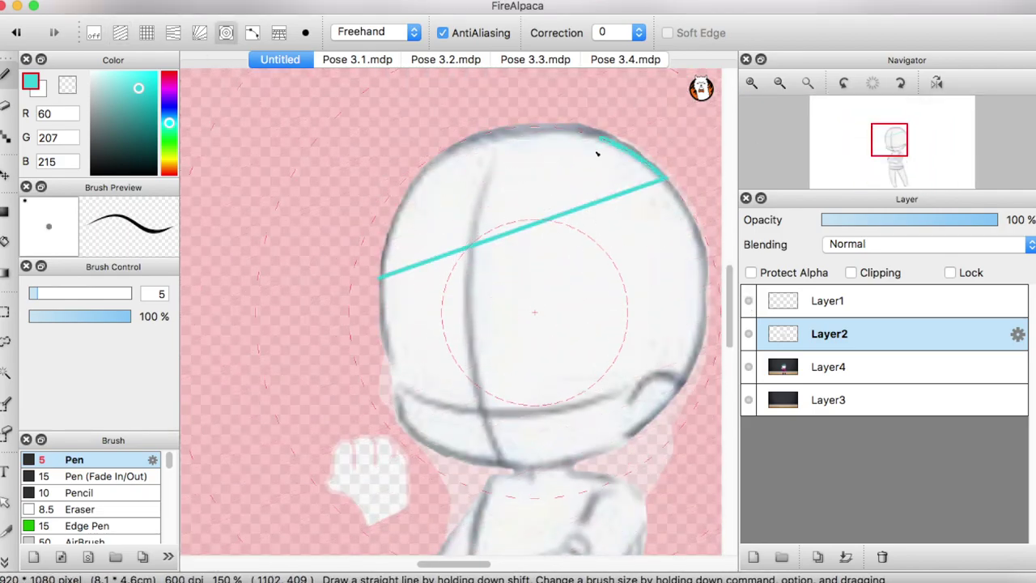
{"action": "left_click_drag", "start_coordinate": [662, 174], "coordinate": [417, 166]}
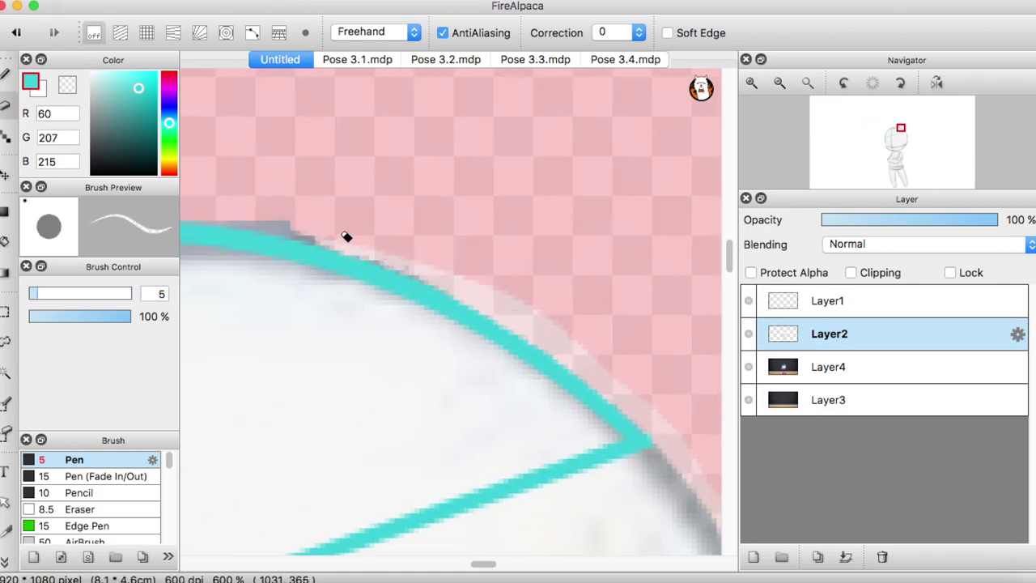
- Undo the loose cyan scribbles, thicken the cap's lower edge and fill the dome solid cyan
{"action": "scroll", "coordinate": [386, 214], "scroll_direction": "left", "scroll_amount": 5}
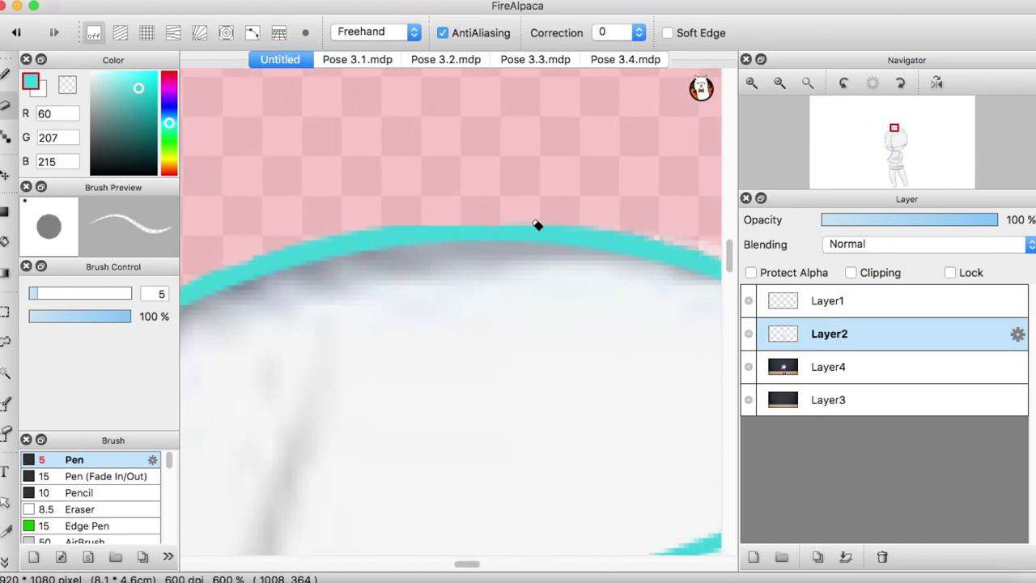
{"action": "scroll", "coordinate": [731, 282], "scroll_direction": "left", "scroll_amount": 5}
{"action": "key", "text": "super+minus"}
{"action": "key", "text": "super+minus"}
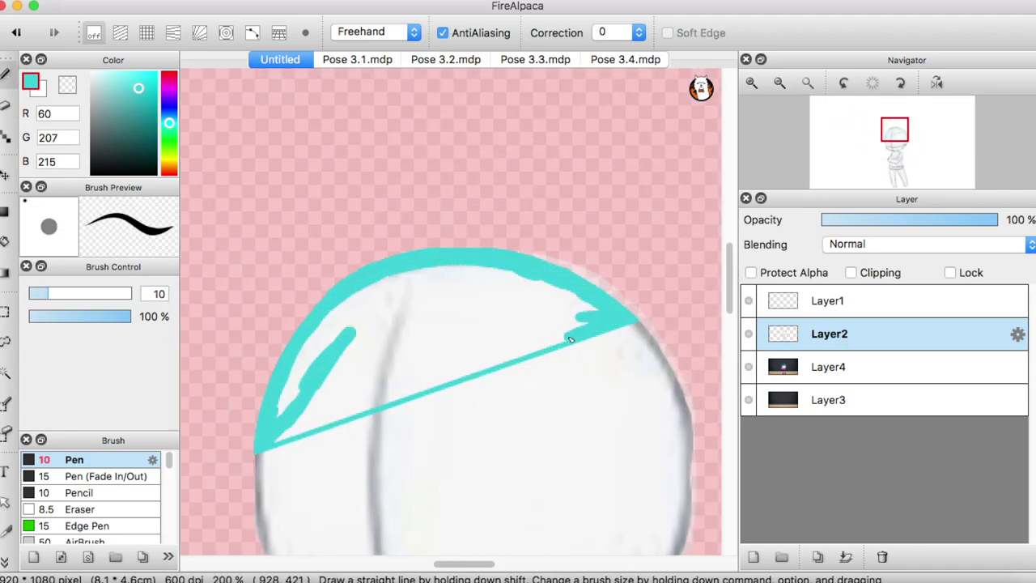
{"action": "key", "text": "super+z"}
{"action": "key", "text": "super+plus"}
{"action": "left_click_drag", "start_coordinate": [443, 433], "coordinate": [702, 343]}
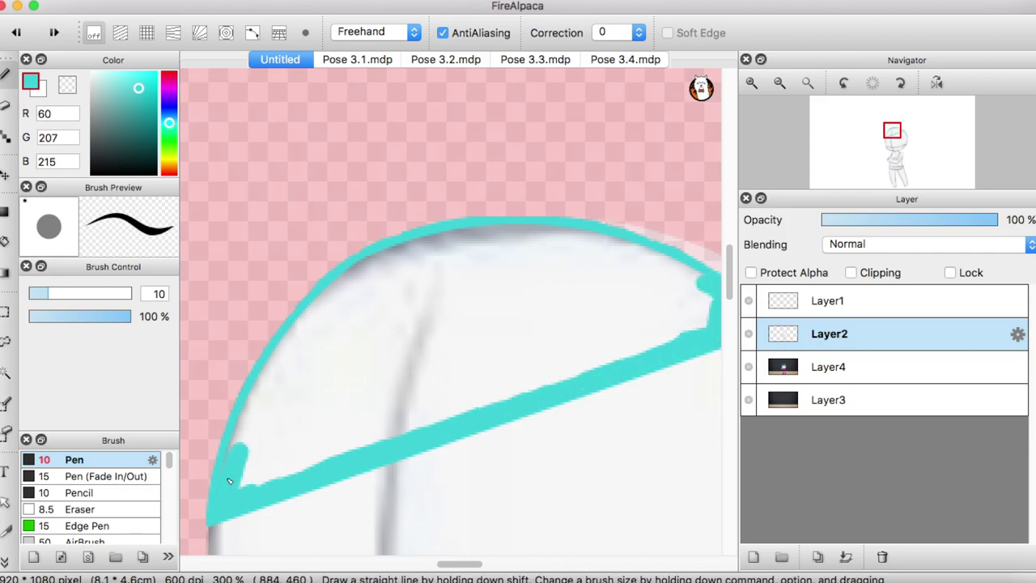
{"action": "mouse_move", "coordinate": [545, 234]}
{"action": "left_mouse_down"}
{"action": "mouse_move", "coordinate": [266, 471]}
{"action": "mouse_move", "coordinate": [325, 349]}
{"action": "mouse_move", "coordinate": [358, 338]}
{"action": "mouse_move", "coordinate": [568, 370]}
{"action": "mouse_move", "coordinate": [681, 289]}
{"action": "mouse_move", "coordinate": [563, 263]}
{"action": "mouse_move", "coordinate": [516, 311]}
{"action": "left_mouse_up"}
- In Pose 3.1.mdp, lasso the glasses and move them upward
{"action": "left_click", "coordinate": [357, 59]}
{"action": "left_click_drag", "start_coordinate": [279, 249], "coordinate": [324, 350]}
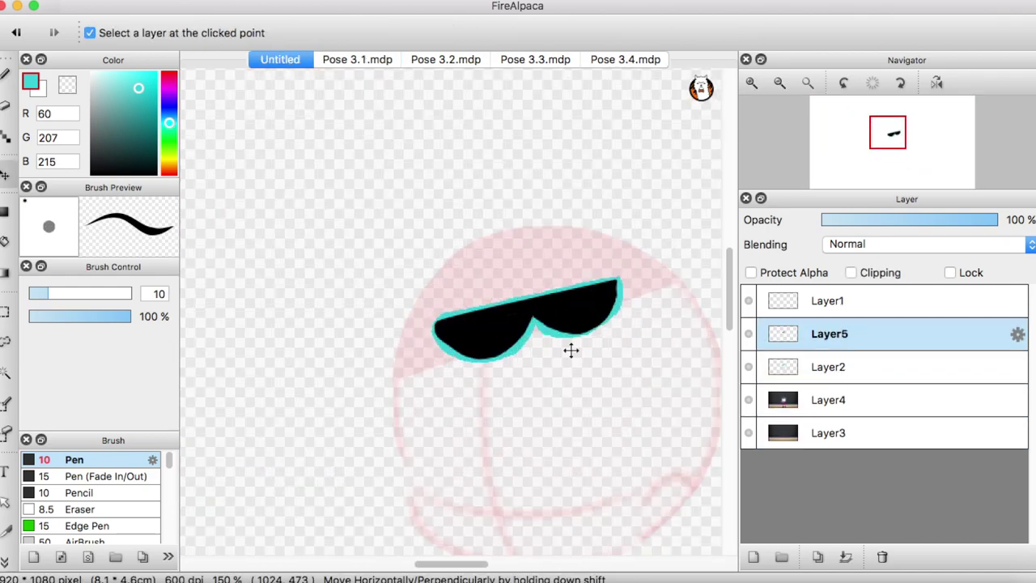
{"action": "left_click_drag", "start_coordinate": [572, 349], "coordinate": [571, 282]}
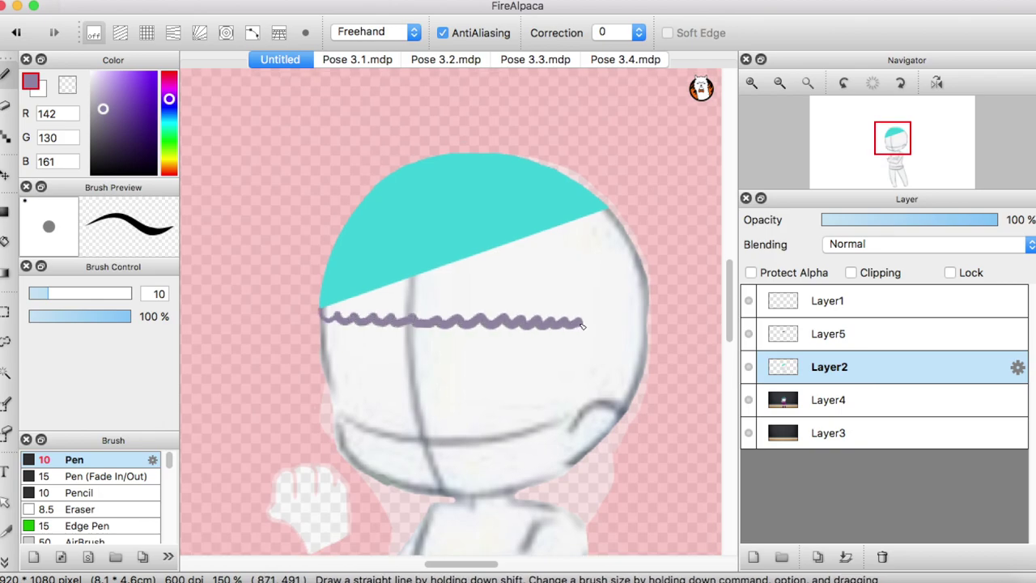
- Draw a straight purple line along the cap's lower edge and fill the gaps beneath it purple
{"action": "left_click", "coordinate": [606, 212]}
{"action": "left_click", "coordinate": [322, 308], "text": "shift"}
{"action": "key", "text": "super+plus"}
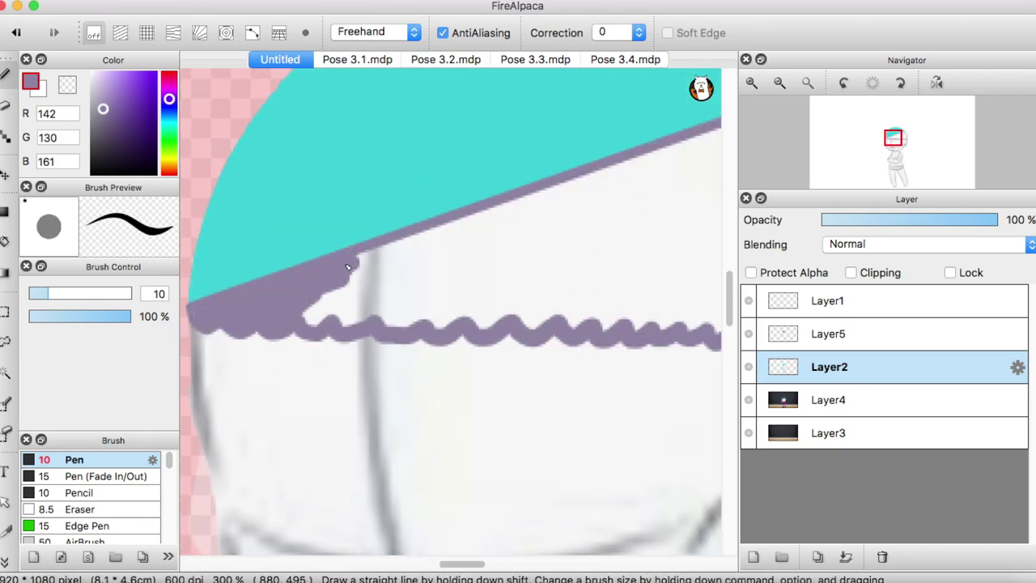
{"action": "mouse_move", "coordinate": [376, 277]}
{"action": "left_mouse_down"}
{"action": "mouse_move", "coordinate": [453, 267]}
{"action": "mouse_move", "coordinate": [547, 310]}
{"action": "mouse_move", "coordinate": [631, 251]}
{"action": "mouse_move", "coordinate": [680, 186]}
{"action": "left_mouse_up"}
{"action": "scroll", "coordinate": [485, 324], "scroll_direction": "right", "scroll_amount": 5}
{"action": "left_click_drag", "start_coordinate": [542, 324], "coordinate": [644, 340]}
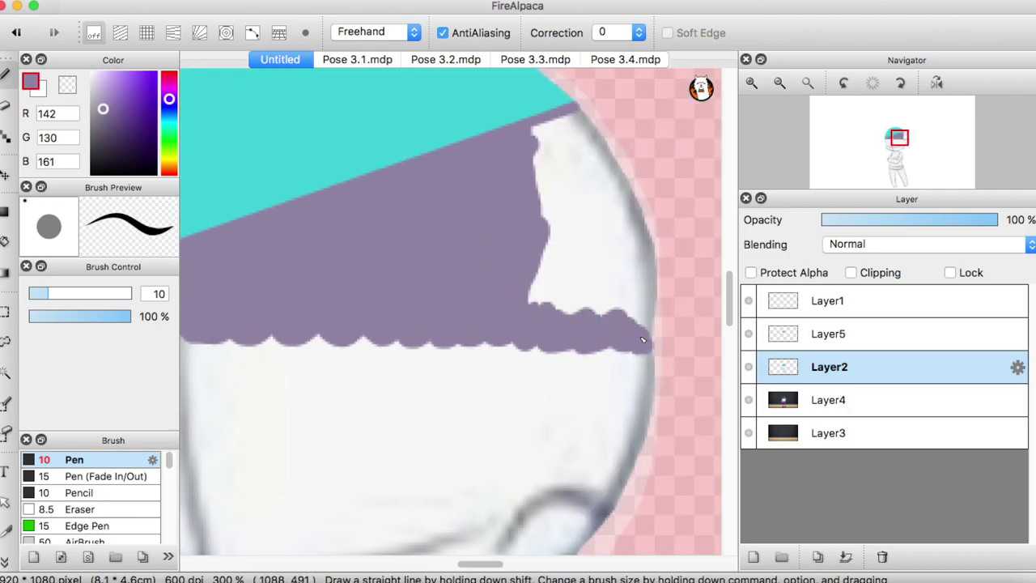
{"action": "mouse_move", "coordinate": [546, 241]}
{"action": "left_mouse_down"}
{"action": "mouse_move", "coordinate": [578, 186]}
{"action": "mouse_move", "coordinate": [583, 129]}
{"action": "left_mouse_up"}
- Draw a purple hair strand down the left side and fill its edge downward
{"action": "key", "text": "e"}
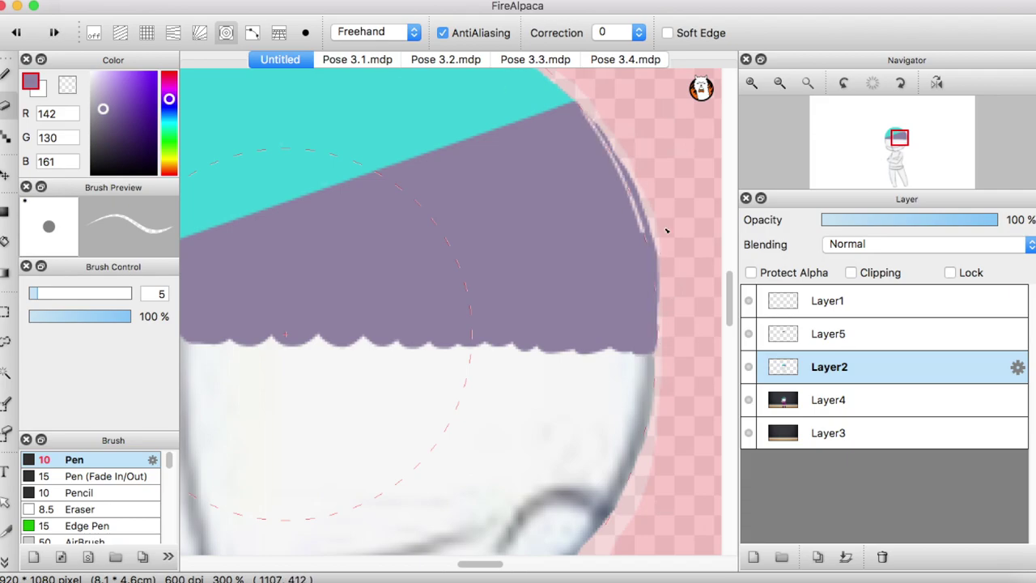
{"action": "scroll", "coordinate": [666, 231], "scroll_direction": "up", "scroll_amount": 2}
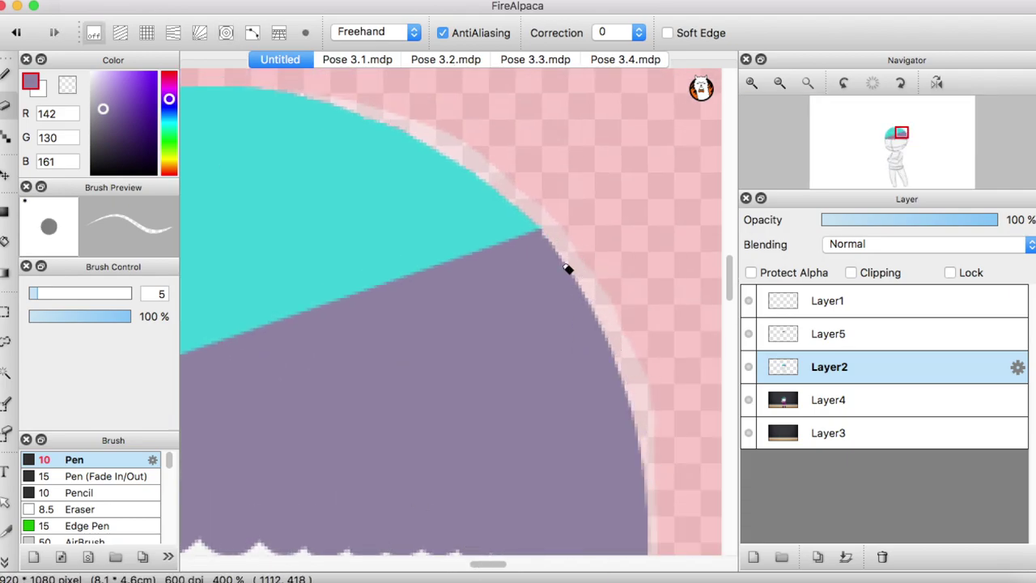
{"action": "scroll", "coordinate": [567, 269], "scroll_direction": "down", "scroll_amount": 4}
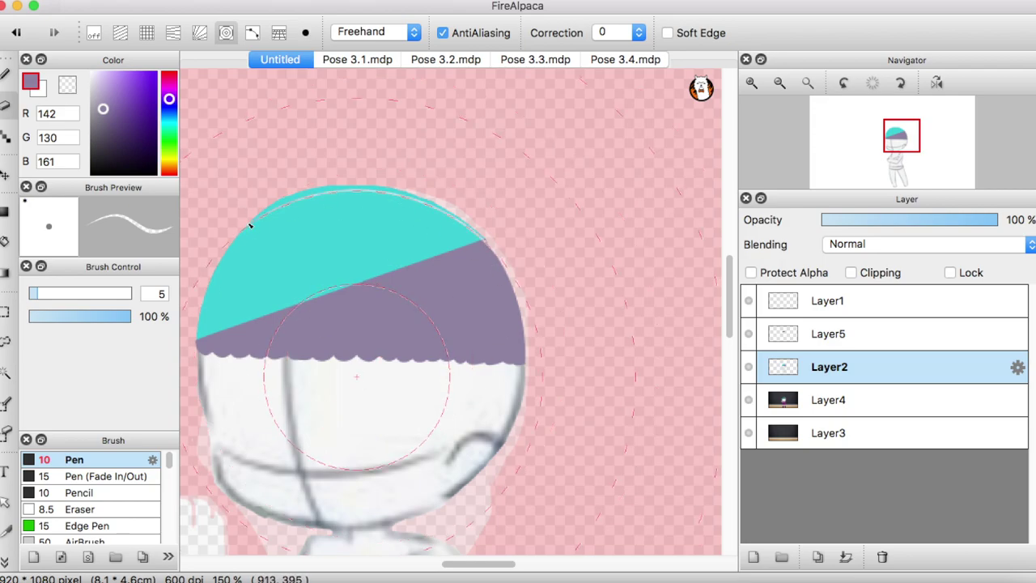
{"action": "scroll", "coordinate": [297, 195], "scroll_direction": "left", "scroll_amount": 4}
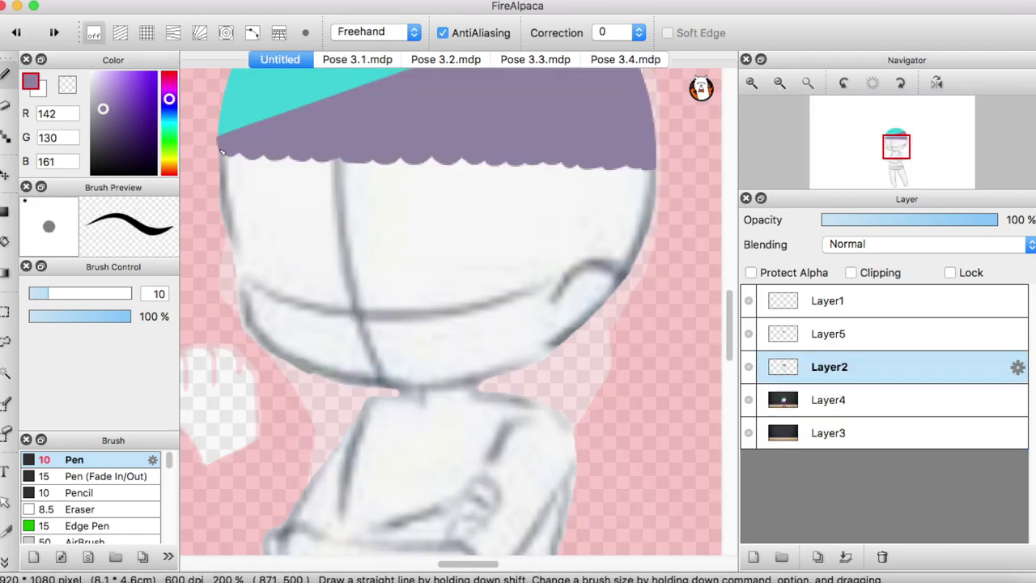
{"action": "left_click_drag", "start_coordinate": [261, 158], "coordinate": [260, 356]}
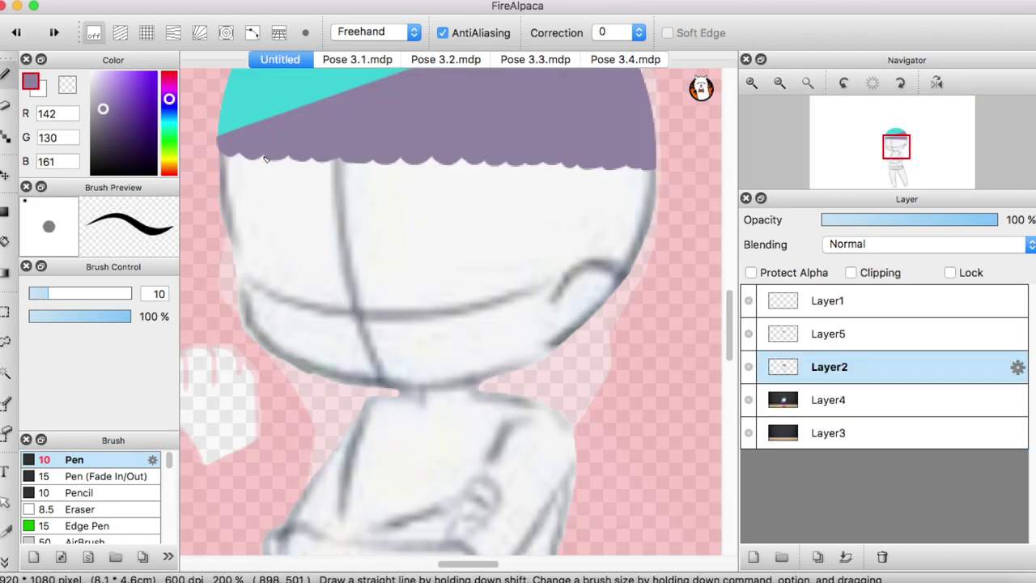
{"action": "key", "text": "super+plus"}
{"action": "scroll", "coordinate": [368, 288], "scroll_direction": "up", "scroll_amount": 3}
{"action": "mouse_move", "coordinate": [319, 153]}
{"action": "left_mouse_down"}
{"action": "mouse_move", "coordinate": [324, 413]}
{"action": "mouse_move", "coordinate": [368, 287]}
{"action": "left_mouse_up"}
- Erase along the hair's left edge, lengthen the tip, trim the top, and undo the oversized fill
{"action": "key", "text": "e"}
{"action": "left_click_drag", "start_coordinate": [296, 268], "coordinate": [322, 423]}
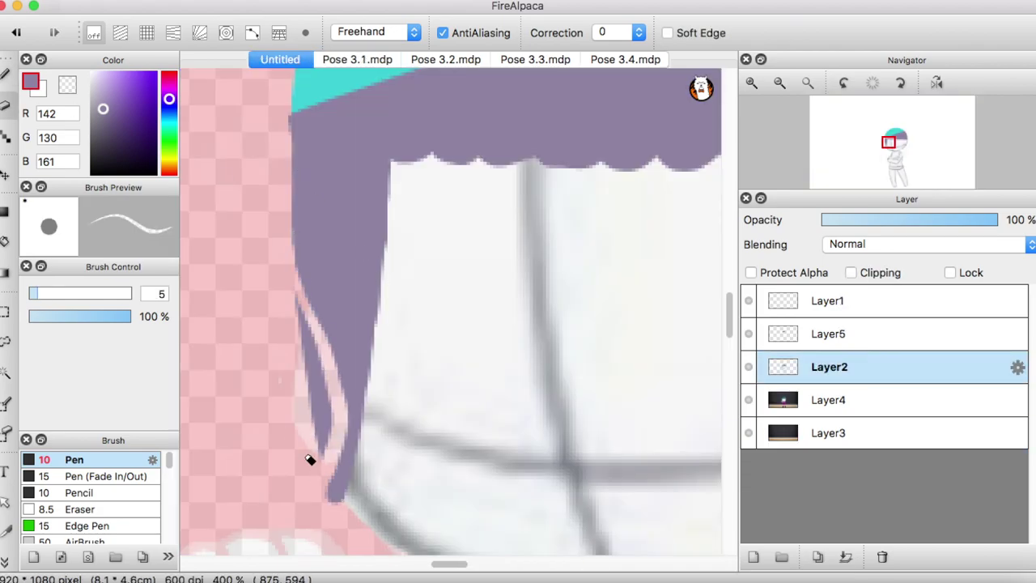
{"action": "key", "text": "b"}
{"action": "left_click_drag", "start_coordinate": [301, 267], "coordinate": [293, 508]}
{"action": "key", "text": "super+z"}
{"action": "key", "text": "e"}
{"action": "mouse_move", "coordinate": [296, 160]}
{"action": "left_mouse_down"}
{"action": "mouse_move", "coordinate": [294, 358]}
{"action": "mouse_move", "coordinate": [354, 306]}
{"action": "left_mouse_up"}
{"action": "key", "text": "b"}
{"action": "key", "text": "super+z"}
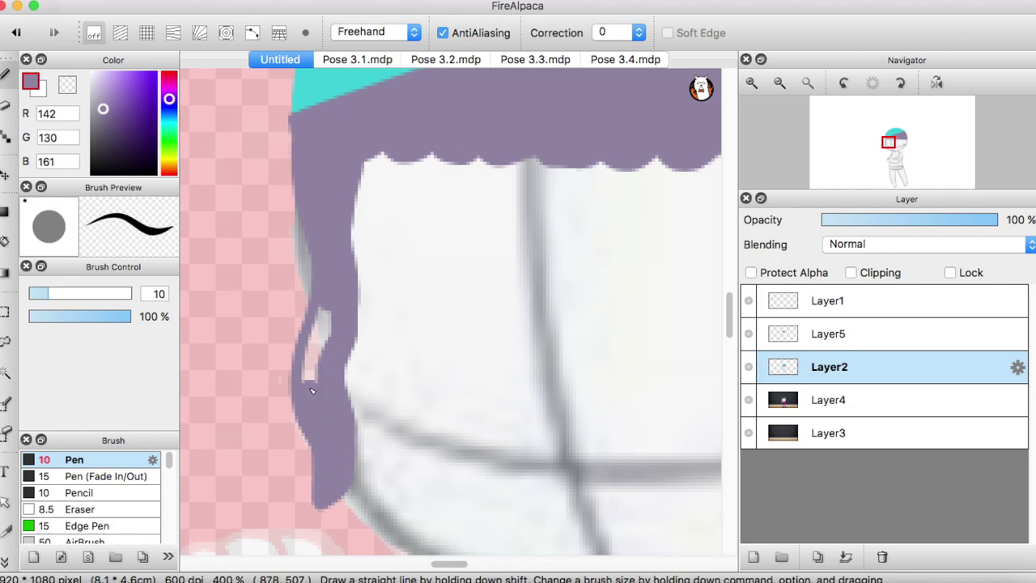
- Zoom out to review the whole head with its purple hair
{"action": "scroll", "coordinate": [311, 391], "scroll_direction": "up", "scroll_amount": 3}
{"action": "key", "text": "e"}
{"action": "scroll", "coordinate": [272, 254], "scroll_direction": "down", "scroll_amount": 3}
{"action": "key", "text": "b"}
{"action": "scroll", "coordinate": [273, 254], "scroll_direction": "down", "scroll_amount": 5}
{"action": "key", "text": "super+minus"}
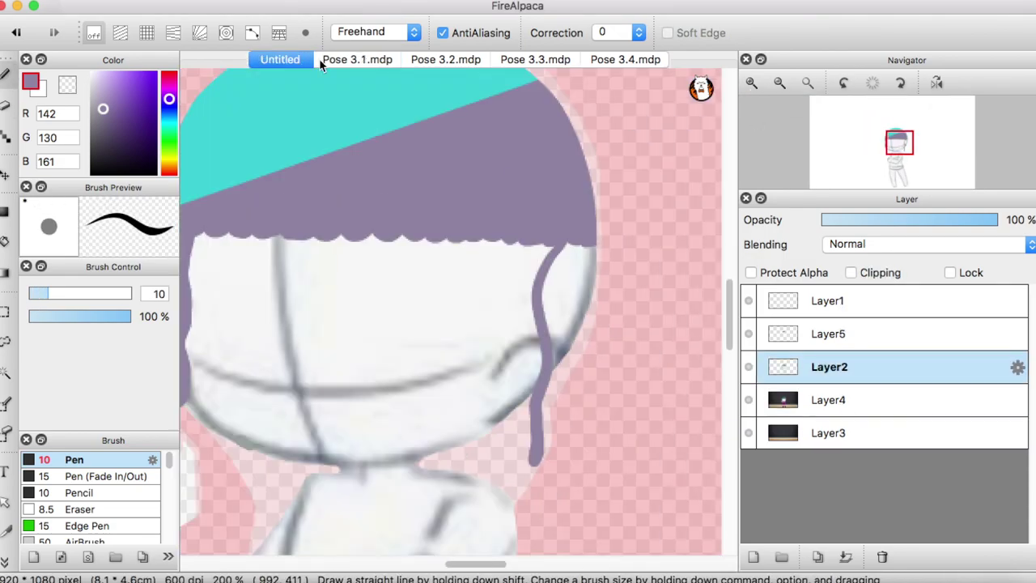
{"action": "scroll", "coordinate": [593, 265], "scroll_direction": "down", "scroll_amount": 2}
- Fill purple between the right hair strand and the head, and thicken the right hair edge
{"action": "mouse_move", "coordinate": [603, 235]}
{"action": "left_mouse_down"}
{"action": "mouse_move", "coordinate": [607, 434]}
{"action": "mouse_move", "coordinate": [623, 235]}
{"action": "left_mouse_up"}
{"action": "scroll", "coordinate": [464, 553], "scroll_direction": "up", "scroll_amount": 2}
{"action": "scroll", "coordinate": [483, 319], "scroll_direction": "down", "scroll_amount": 3}
{"action": "scroll", "coordinate": [483, 319], "scroll_direction": "left", "scroll_amount": 3}
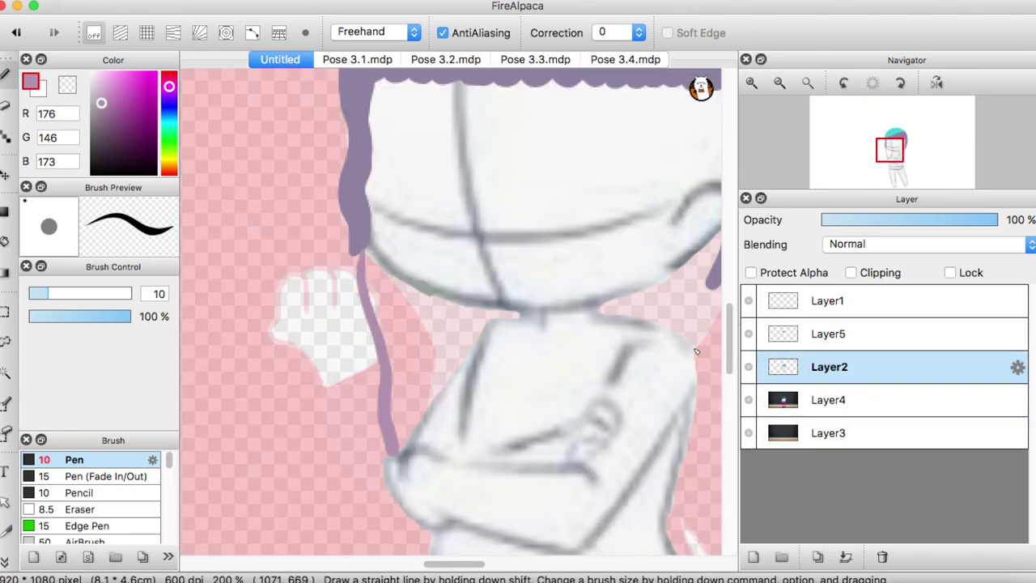
{"action": "scroll", "coordinate": [696, 351], "scroll_direction": "right", "scroll_amount": 3}
{"action": "left_click_drag", "start_coordinate": [579, 274], "coordinate": [530, 516]}
{"action": "key", "text": "super+plus"}
{"action": "left_click_drag", "start_coordinate": [695, 148], "coordinate": [678, 204]}
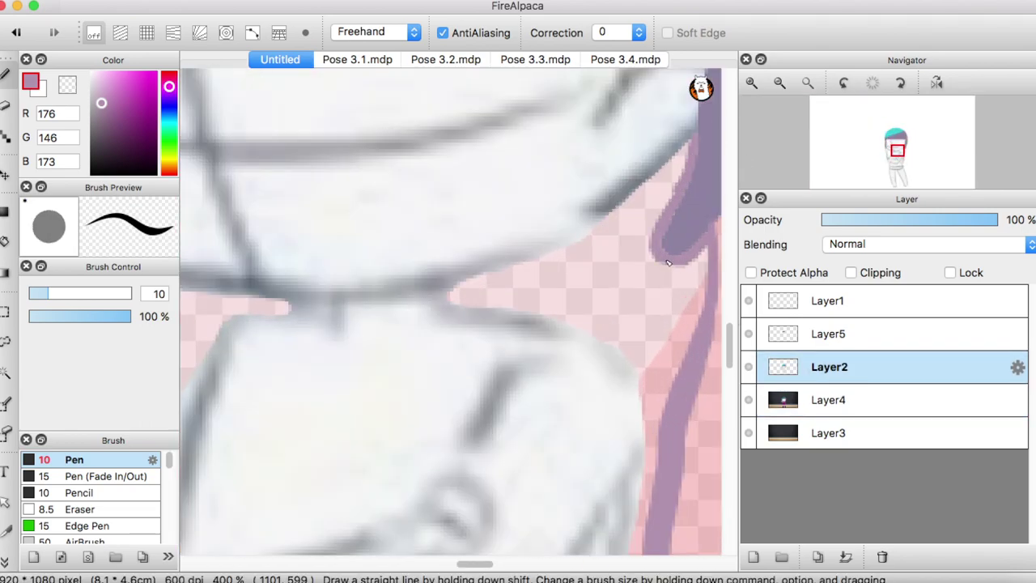
- Outline the pink gap beside the face in purple, fill the hair triangle solid, and view the whole figure
{"action": "scroll", "coordinate": [652, 462], "scroll_direction": "down", "scroll_amount": 5}
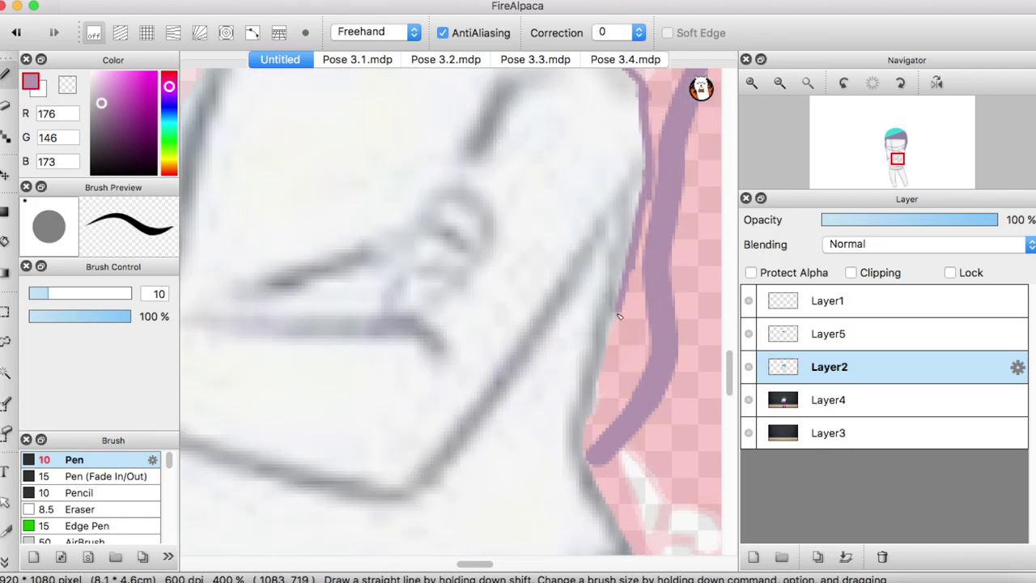
{"action": "scroll", "coordinate": [583, 348], "scroll_direction": "left", "scroll_amount": 5}
{"action": "scroll", "coordinate": [521, 238], "scroll_direction": "up", "scroll_amount": 3}
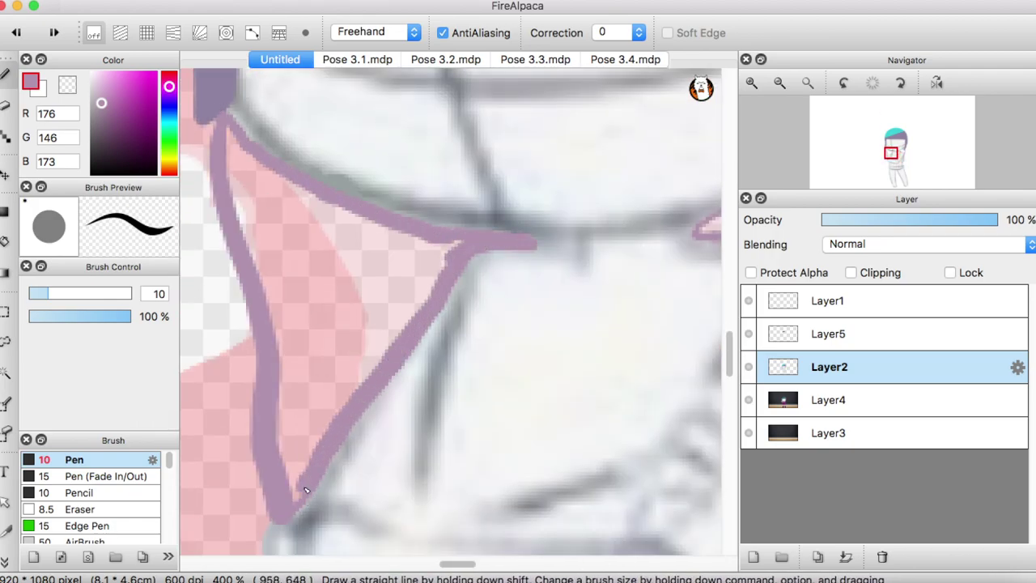
{"action": "mouse_move", "coordinate": [266, 292]}
{"action": "left_mouse_down"}
{"action": "mouse_move", "coordinate": [356, 235]}
{"action": "mouse_move", "coordinate": [372, 388]}
{"action": "left_mouse_up"}
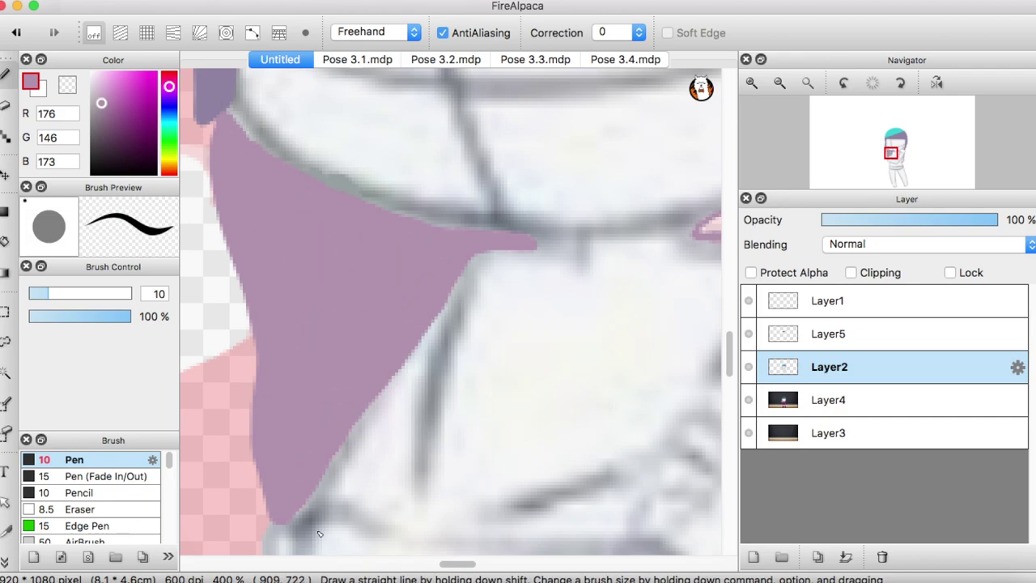
{"action": "scroll", "coordinate": [453, 307], "scroll_direction": "right", "scroll_amount": 5}
{"action": "left_click_drag", "start_coordinate": [510, 215], "coordinate": [525, 146]}
{"action": "mouse_move", "coordinate": [503, 341]}
{"action": "left_mouse_down"}
{"action": "mouse_move", "coordinate": [380, 259]}
{"action": "mouse_move", "coordinate": [332, 256]}
{"action": "left_mouse_up"}
{"action": "scroll", "coordinate": [725, 359], "scroll_direction": "down", "scroll_amount": 5}
{"action": "key", "text": "super+alt+0"}
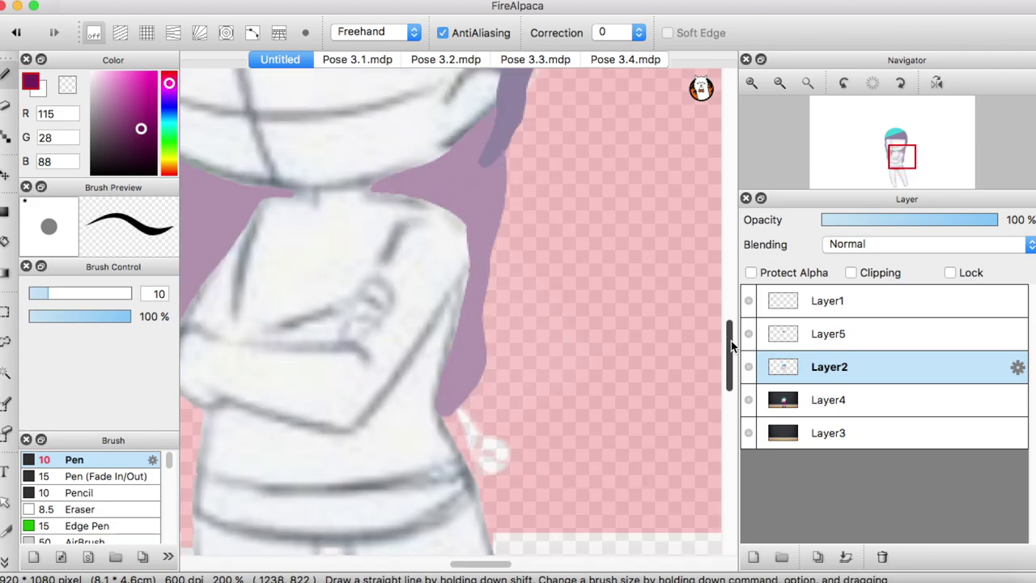
{"action": "scroll", "coordinate": [730, 340], "scroll_direction": "down", "scroll_amount": 5}
- Sample a dark maroon from the stripe and outline the boot bottom and leg edge
{"action": "left_click", "coordinate": [147, 32]}
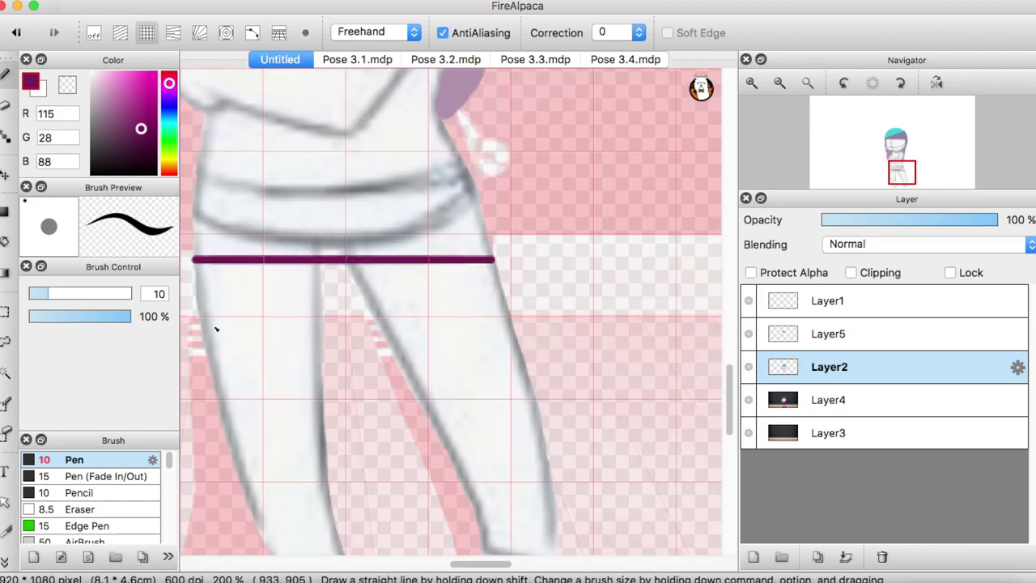
{"action": "left_click", "coordinate": [348, 259], "text": "alt"}
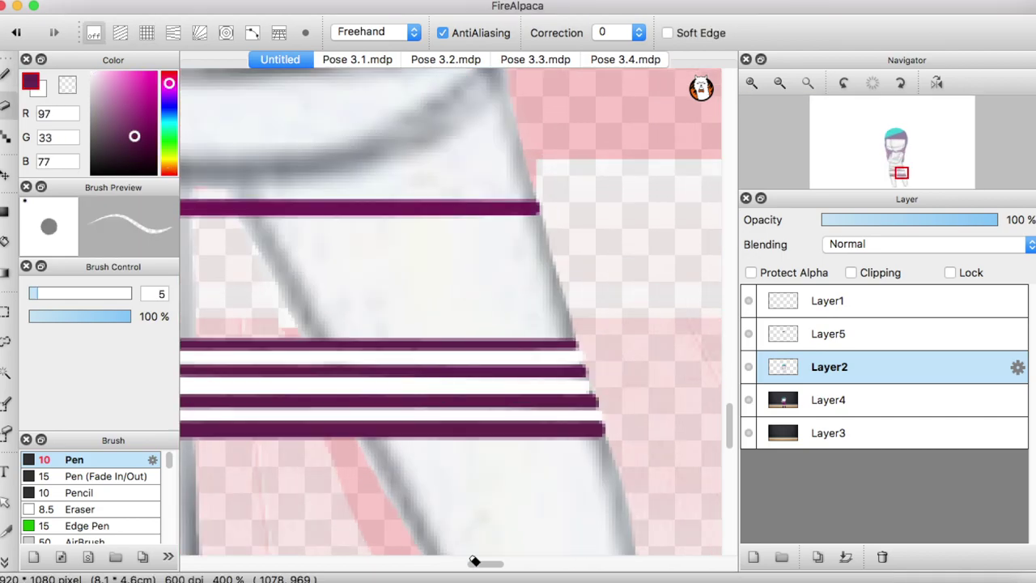
{"action": "left_click_drag", "start_coordinate": [410, 456], "coordinate": [441, 380]}
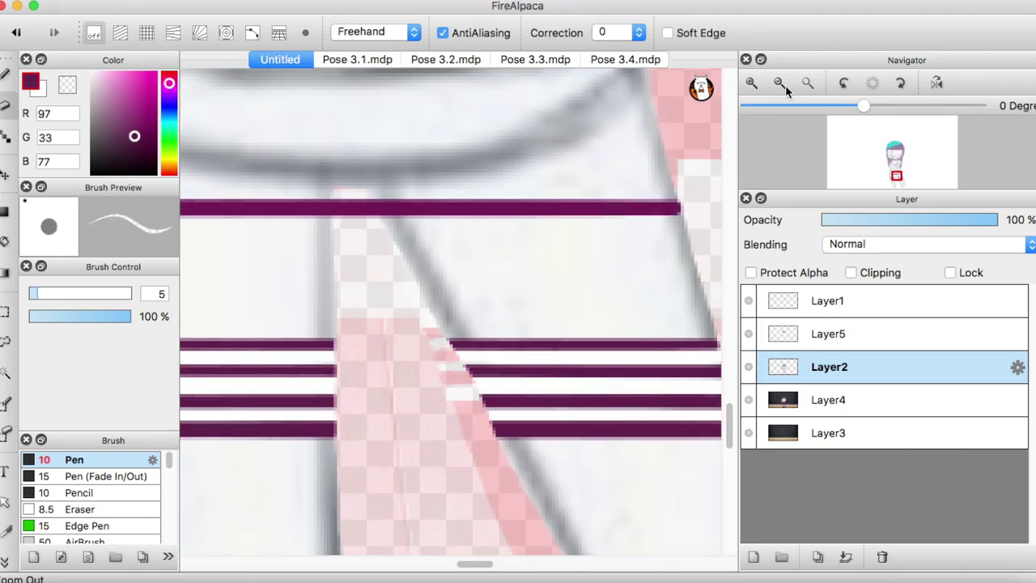
{"action": "left_click", "coordinate": [779, 82]}
{"action": "left_click_drag", "start_coordinate": [225, 230], "coordinate": [235, 263]}
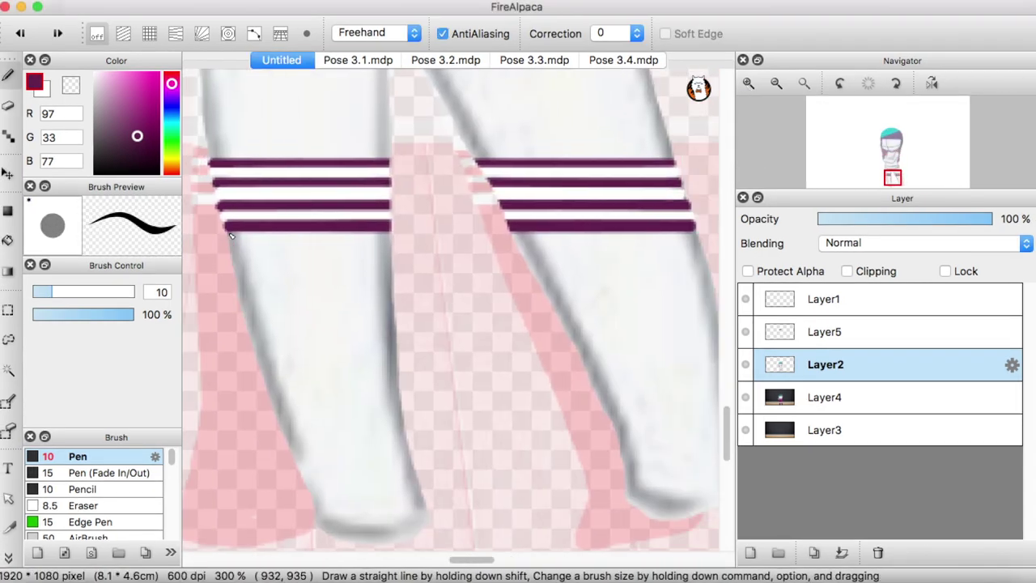
{"action": "key", "text": "ctrl+z"}
{"action": "left_click_drag", "start_coordinate": [429, 513], "coordinate": [322, 522]}
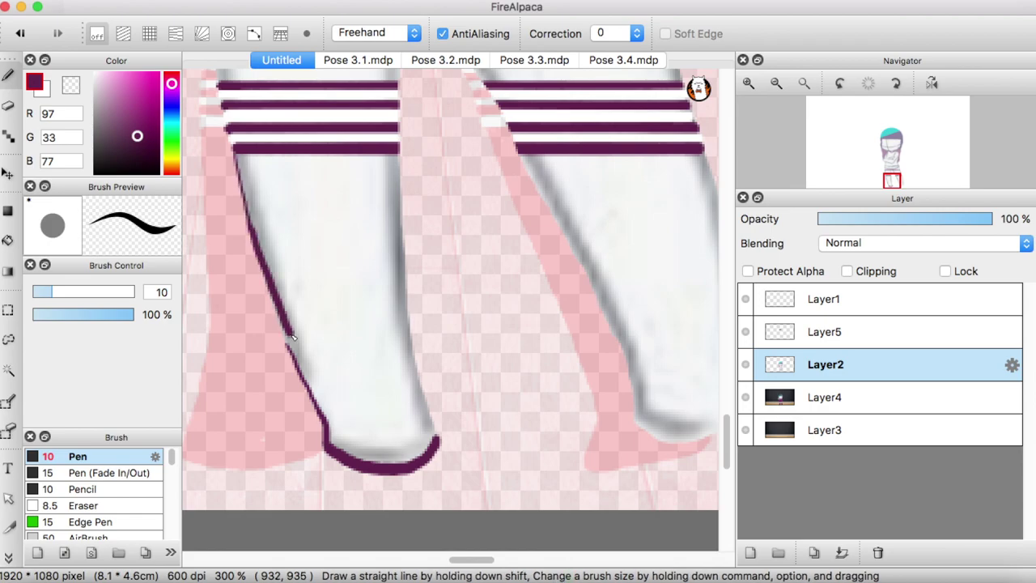
{"action": "left_click_drag", "start_coordinate": [293, 338], "coordinate": [323, 398]}
- Fill the first stocking with solid dark purple
{"action": "key", "text": "e"}
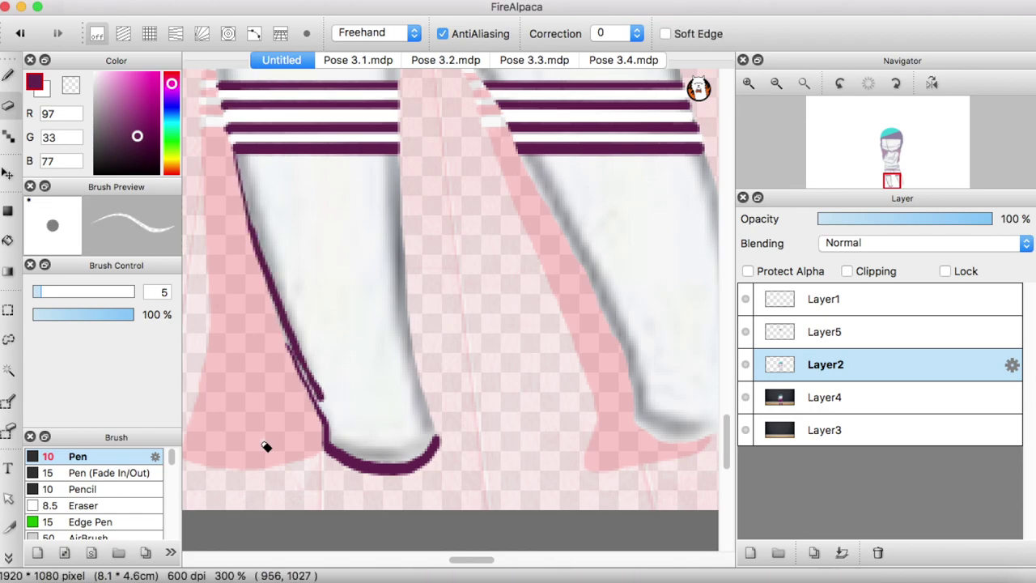
{"action": "key", "text": "b"}
{"action": "key", "text": "e"}
{"action": "left_click", "coordinate": [747, 84]}
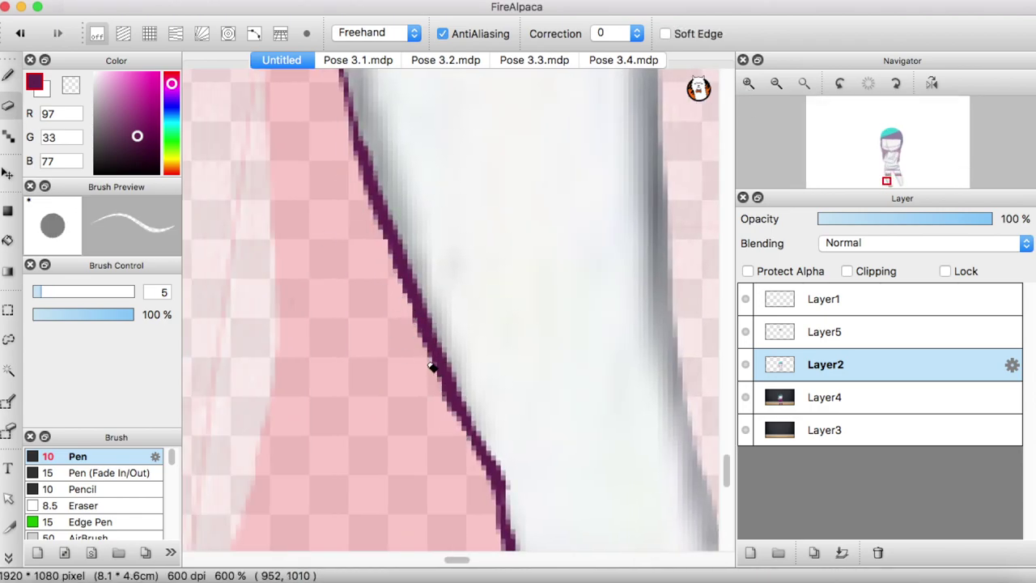
{"action": "key", "text": "super+minus"}
{"action": "key", "text": "b"}
{"action": "key", "text": "e"}
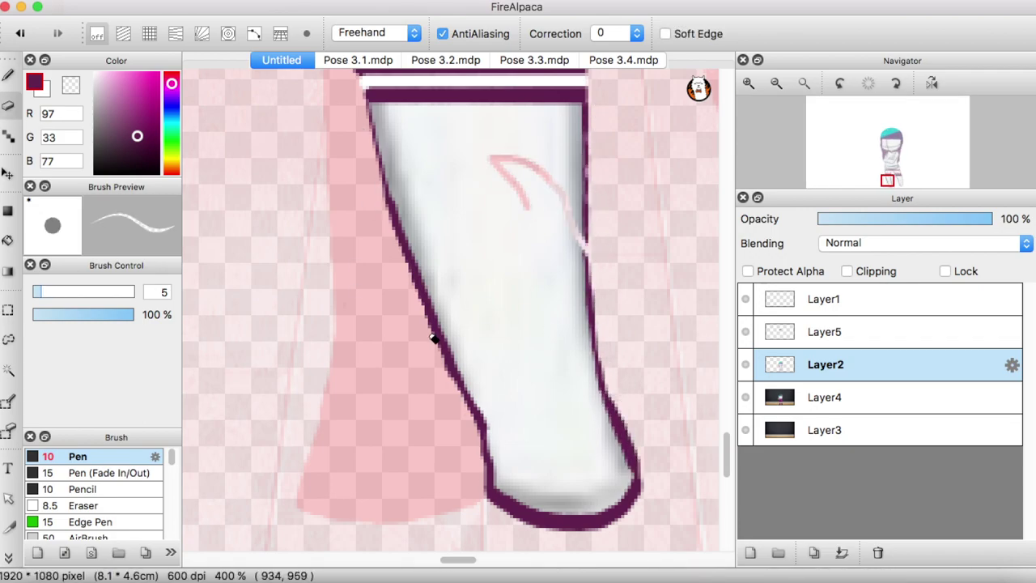
{"action": "key", "text": "b"}
{"action": "mouse_move", "coordinate": [490, 422]}
{"action": "left_mouse_down"}
{"action": "mouse_move", "coordinate": [498, 460]}
{"action": "mouse_move", "coordinate": [518, 382]}
{"action": "mouse_move", "coordinate": [479, 185]}
{"action": "mouse_move", "coordinate": [579, 123]}
{"action": "mouse_move", "coordinate": [567, 377]}
{"action": "mouse_move", "coordinate": [590, 215]}
{"action": "left_mouse_up"}
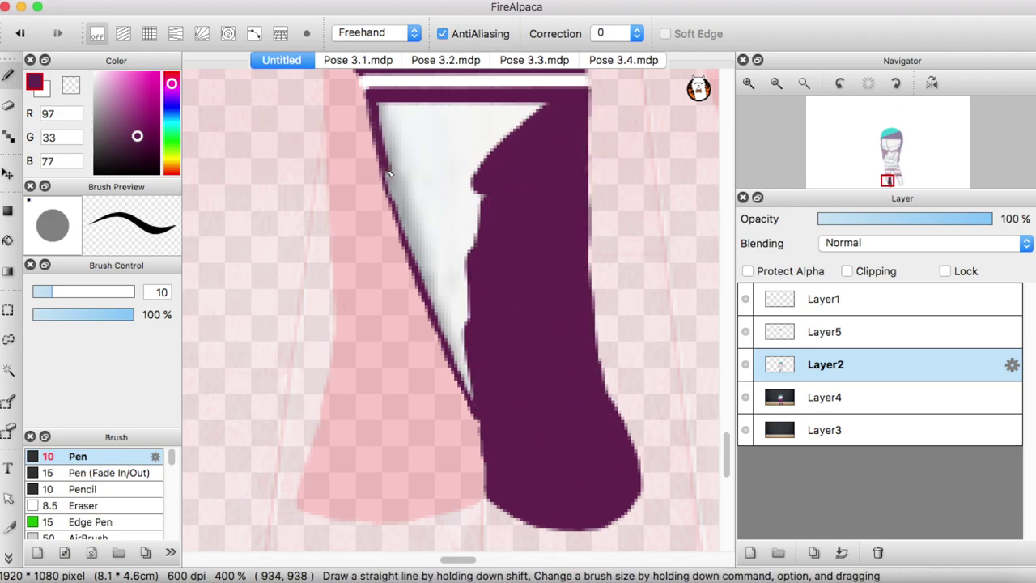
{"action": "mouse_move", "coordinate": [389, 174]}
{"action": "left_mouse_down"}
{"action": "mouse_move", "coordinate": [462, 368]}
{"action": "mouse_move", "coordinate": [425, 267]}
{"action": "mouse_move", "coordinate": [513, 219]}
{"action": "mouse_move", "coordinate": [518, 226]}
{"action": "left_mouse_up"}
{"action": "scroll", "coordinate": [518, 324], "scroll_direction": "right", "scroll_amount": 5}
{"action": "mouse_move", "coordinate": [484, 460]}
{"action": "left_mouse_down"}
{"action": "mouse_move", "coordinate": [538, 497]}
{"action": "mouse_move", "coordinate": [635, 468]}
{"action": "left_mouse_up"}
- Draw the other stocking's edges, fill it dark purple, and erase stray white lines along its edge
{"action": "mouse_move", "coordinate": [332, 99]}
{"action": "left_mouse_down"}
{"action": "mouse_move", "coordinate": [469, 356]}
{"action": "mouse_move", "coordinate": [489, 457]}
{"action": "left_mouse_up"}
{"action": "key", "text": "super+z"}
{"action": "left_click_drag", "start_coordinate": [574, 96], "coordinate": [623, 396]}
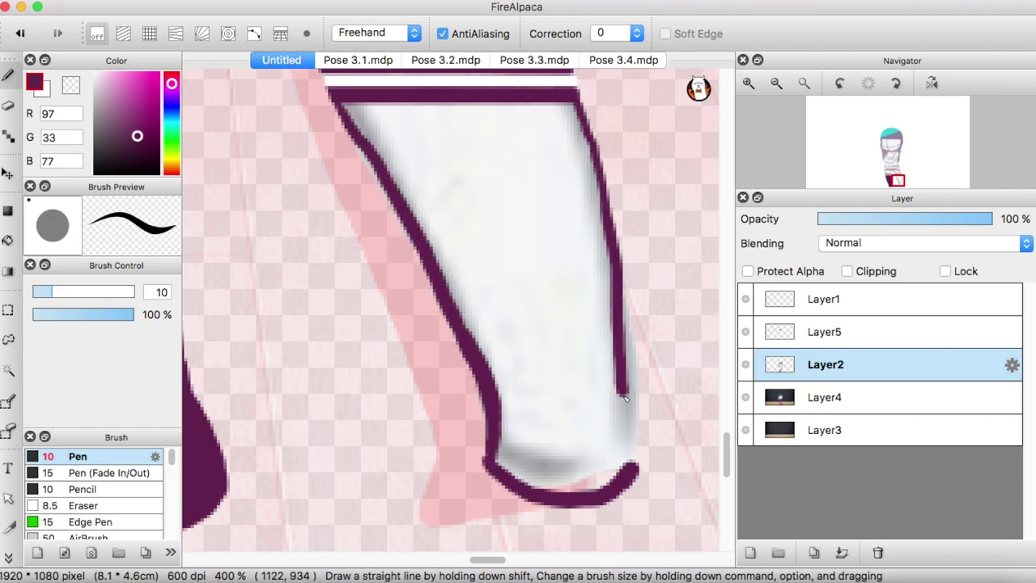
{"action": "key", "text": "super+z"}
{"action": "left_click_drag", "start_coordinate": [576, 97], "coordinate": [629, 465]}
{"action": "mouse_move", "coordinate": [566, 473]}
{"action": "left_mouse_down"}
{"action": "mouse_move", "coordinate": [498, 285]}
{"action": "mouse_move", "coordinate": [611, 320]}
{"action": "left_mouse_up"}
{"action": "mouse_move", "coordinate": [348, 109]}
{"action": "left_mouse_down"}
{"action": "mouse_move", "coordinate": [454, 202]}
{"action": "mouse_move", "coordinate": [582, 162]}
{"action": "mouse_move", "coordinate": [604, 287]}
{"action": "left_mouse_up"}
{"action": "key", "text": "e"}
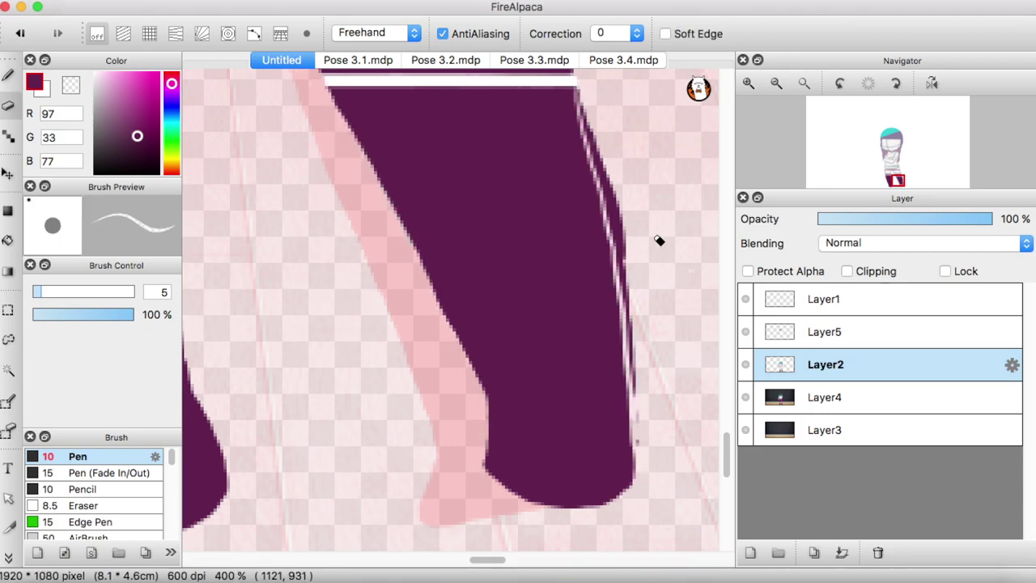
{"action": "left_click_drag", "start_coordinate": [621, 241], "coordinate": [630, 368]}
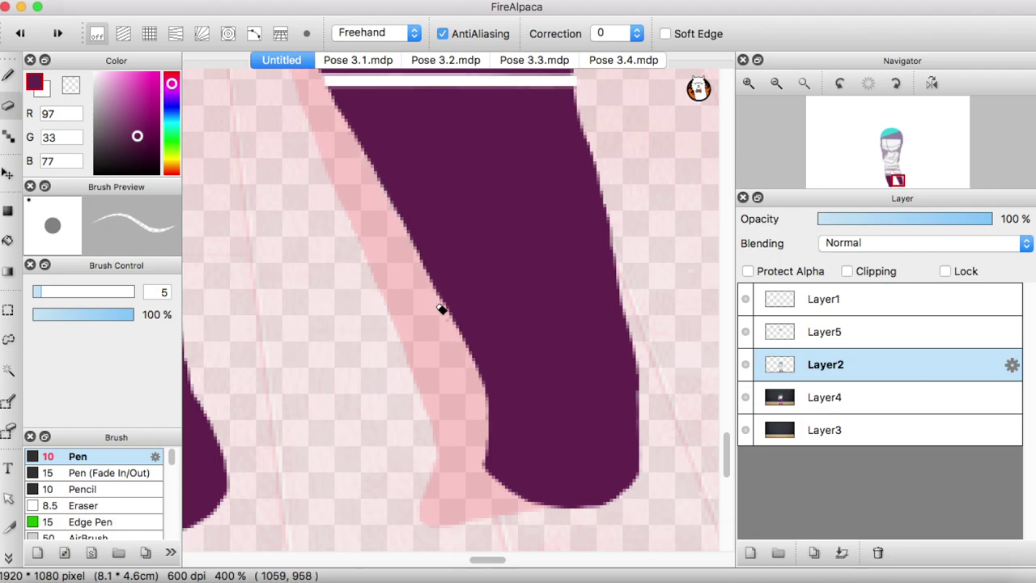
{"action": "left_click", "coordinate": [123, 34]}
- With snapping off, fill the bottom of the right foot and draw a curve under the left foot
{"action": "key", "text": "b"}
{"action": "left_click", "coordinate": [96, 34]}
{"action": "left_click", "coordinate": [776, 83]}
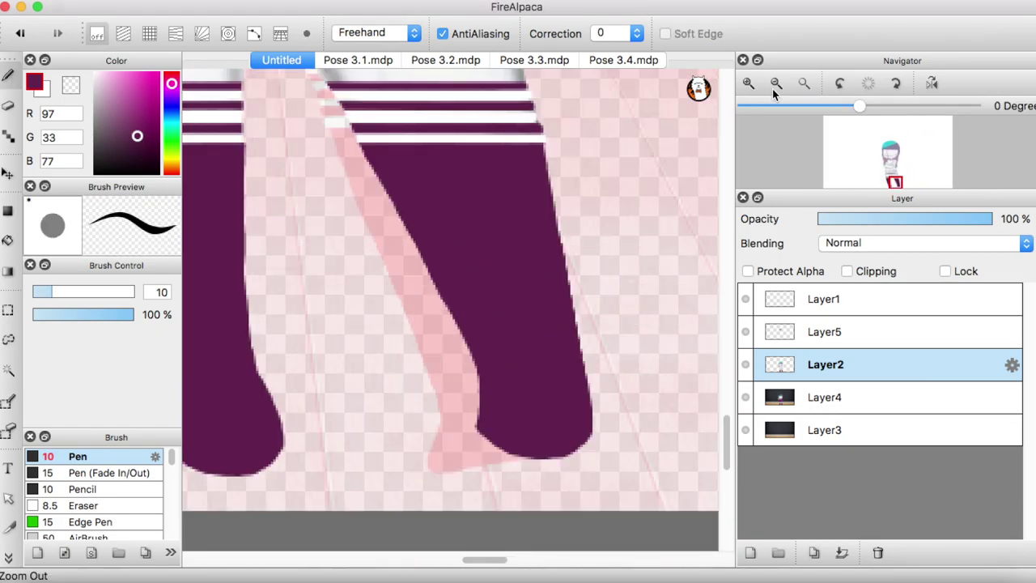
{"action": "left_click_drag", "start_coordinate": [495, 444], "coordinate": [558, 468]}
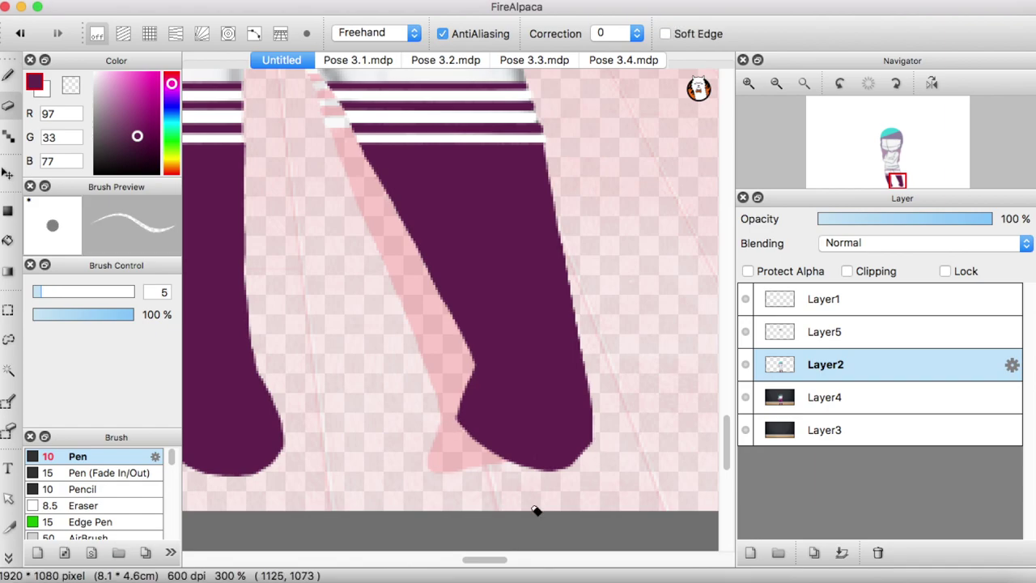
{"action": "scroll", "coordinate": [537, 510], "scroll_direction": "left", "scroll_amount": 5}
{"action": "left_click_drag", "start_coordinate": [247, 453], "coordinate": [368, 484]}
{"action": "key", "text": "e"}
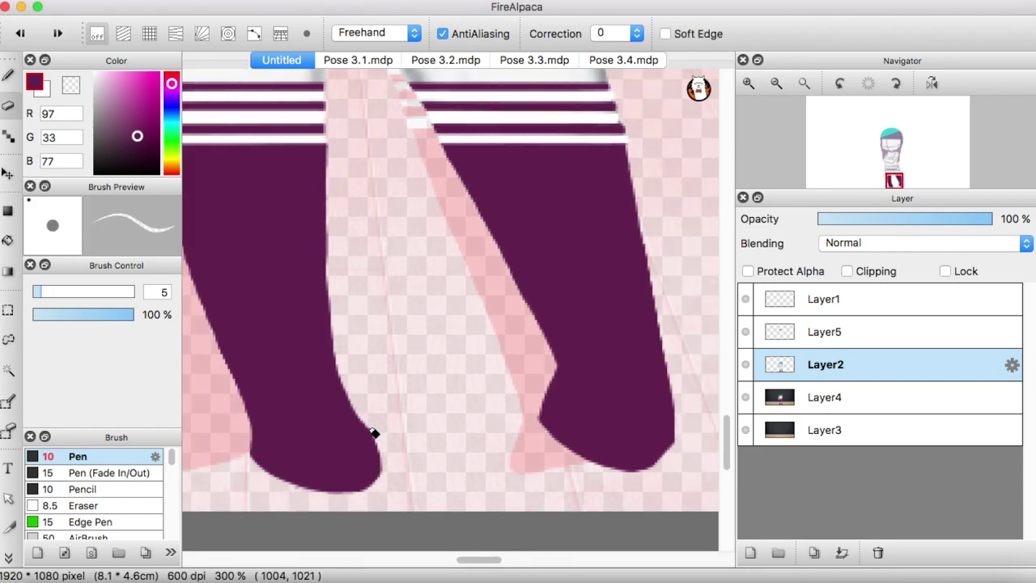
{"action": "key", "text": "super+z"}
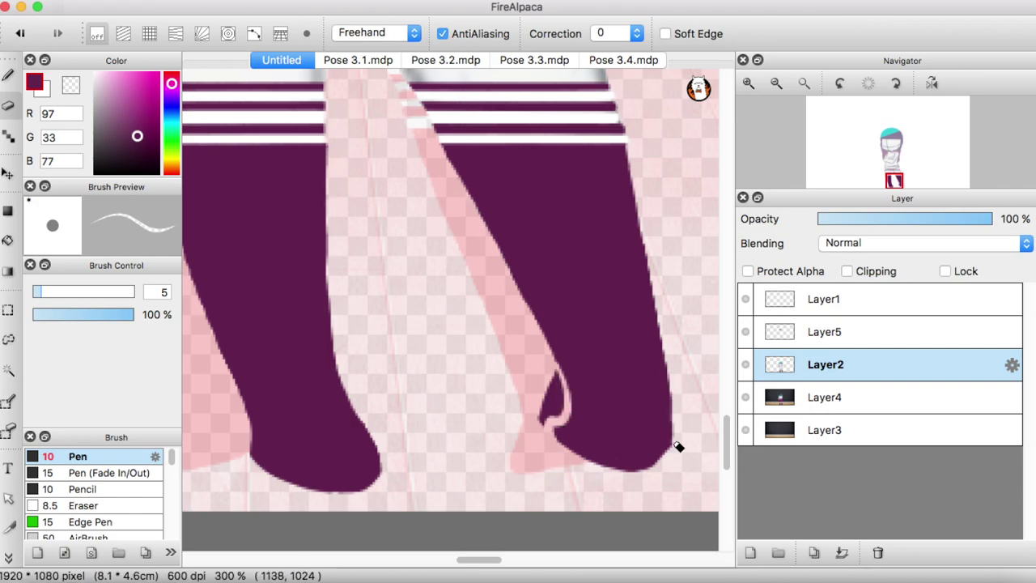
{"action": "key", "text": "b"}
- Fill the heel curve with purple and trace a clean rounded heel bottom
{"action": "left_click_drag", "start_coordinate": [566, 382], "coordinate": [632, 467]}
{"action": "key", "text": "e"}
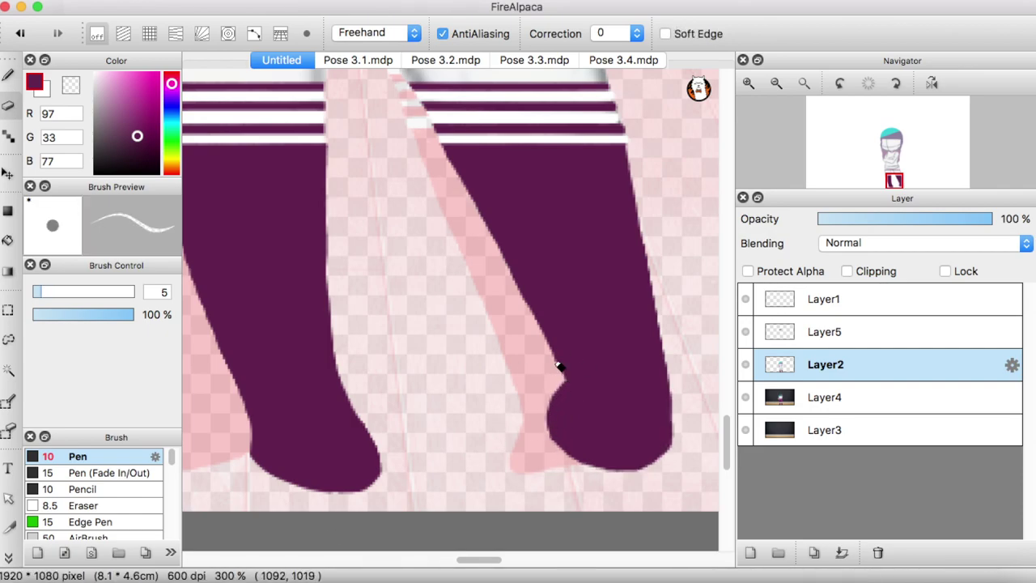
{"action": "key", "text": "b"}
{"action": "left_click_drag", "start_coordinate": [551, 442], "coordinate": [671, 448]}
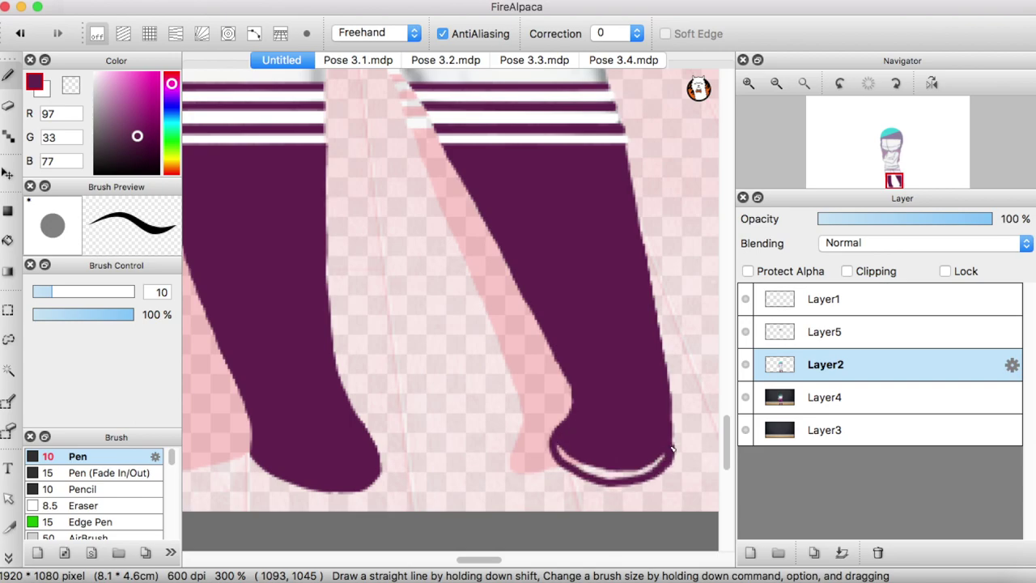
{"action": "key", "text": "super+minus"}
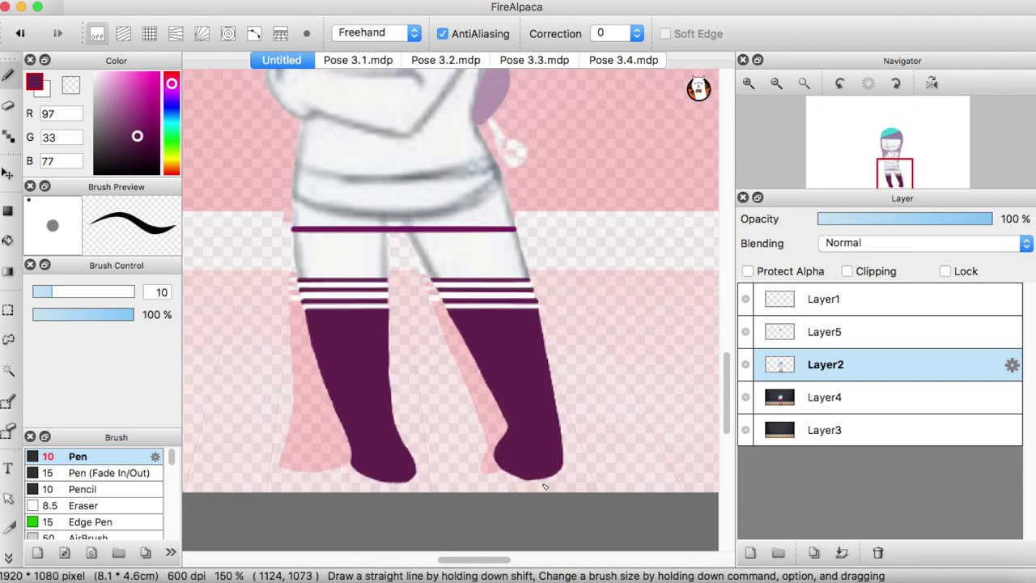
{"action": "key", "text": "e"}
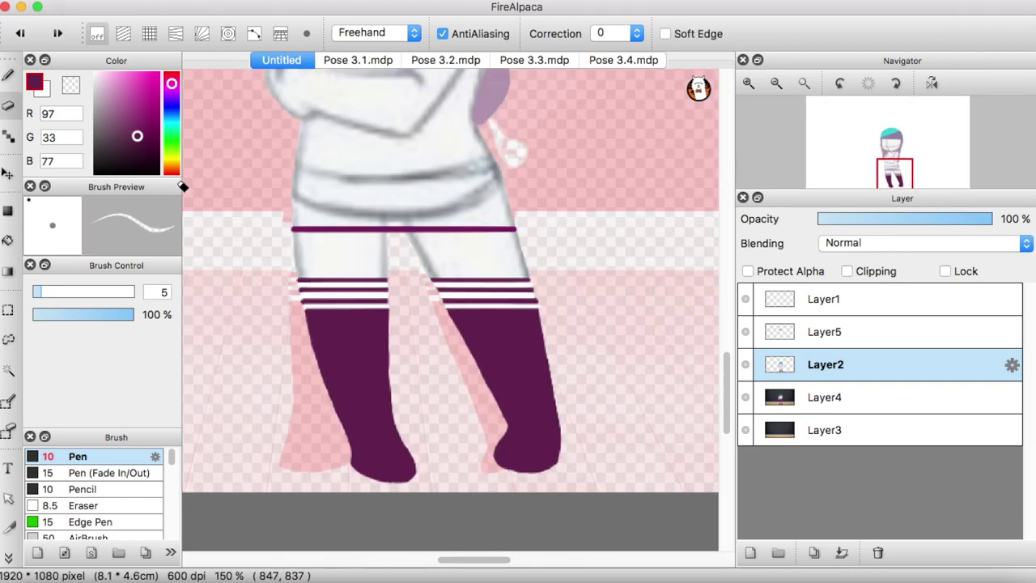
{"action": "key", "text": "b"}
{"action": "key", "text": "super+minus"}
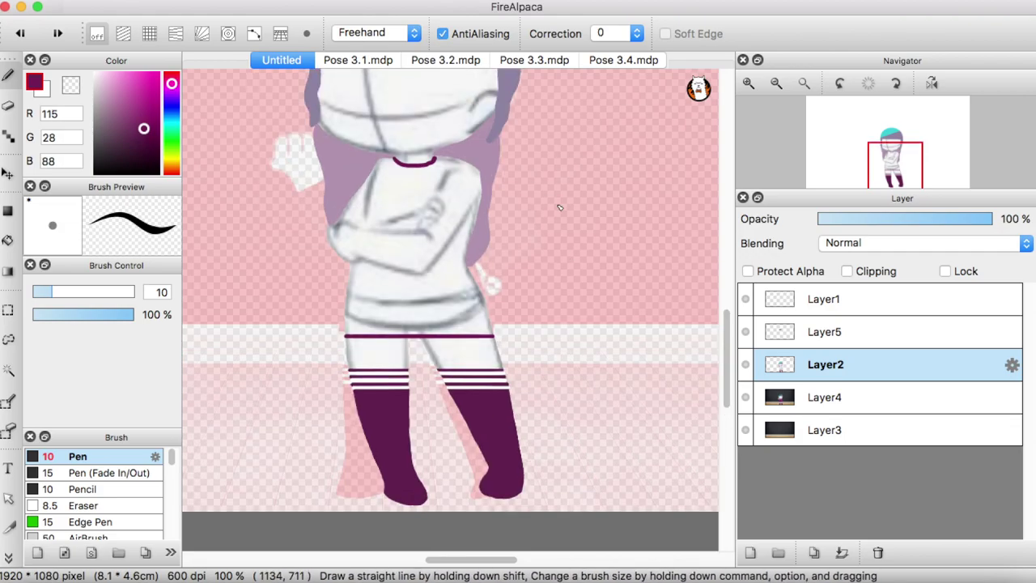
- Add a maroon collar and side outline to the sweater, then reselect Layer2
{"action": "key", "text": "super+plus"}
{"action": "left_click_drag", "start_coordinate": [517, 113], "coordinate": [534, 420]}
{"action": "left_click_drag", "start_coordinate": [471, 558], "coordinate": [454, 556]}
{"action": "left_click_drag", "start_coordinate": [395, 120], "coordinate": [320, 247]}
{"action": "key", "text": "super+minus"}
{"action": "key", "text": "super+minus"}
{"action": "key", "text": "super+minus"}
{"action": "key", "text": "super+minus"}
{"action": "key", "text": "super+minus"}
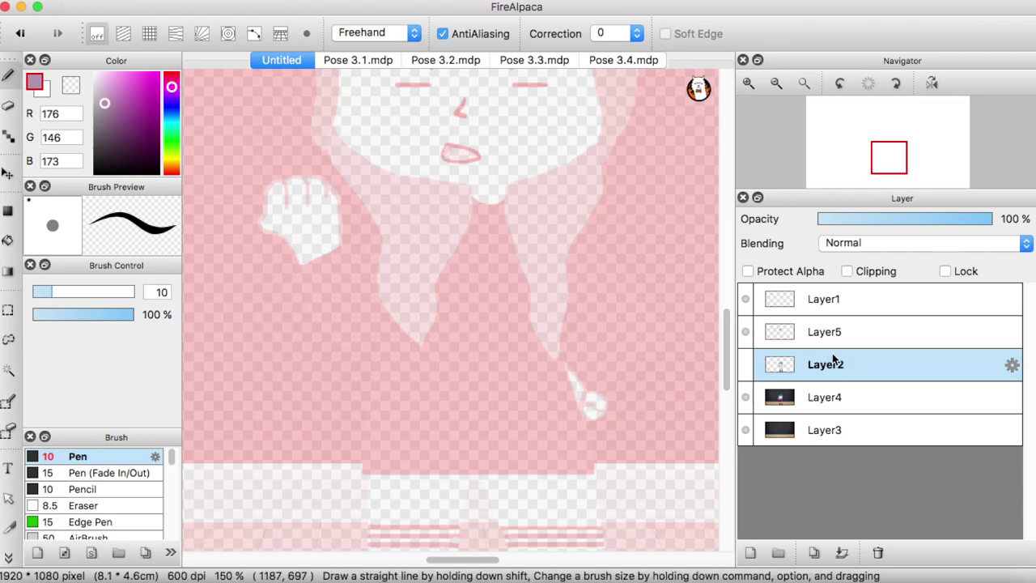
{"action": "left_click", "coordinate": [824, 397]}
{"action": "left_click", "coordinate": [825, 364]}
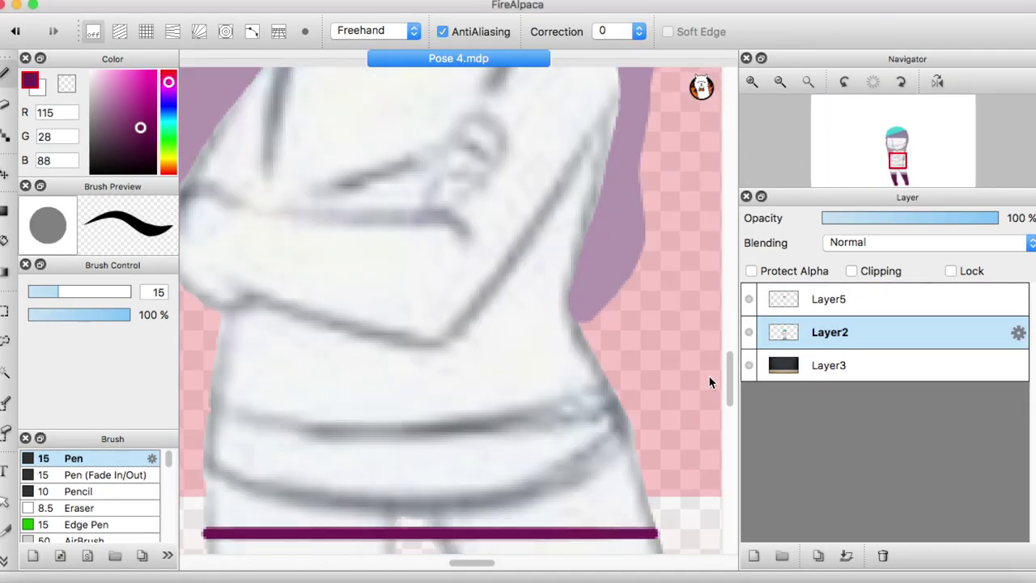
- Outline the sweater's right edge, collar and shoulder in dark maroon with the size-15 Pen
{"action": "left_click_drag", "start_coordinate": [563, 295], "coordinate": [656, 526]}
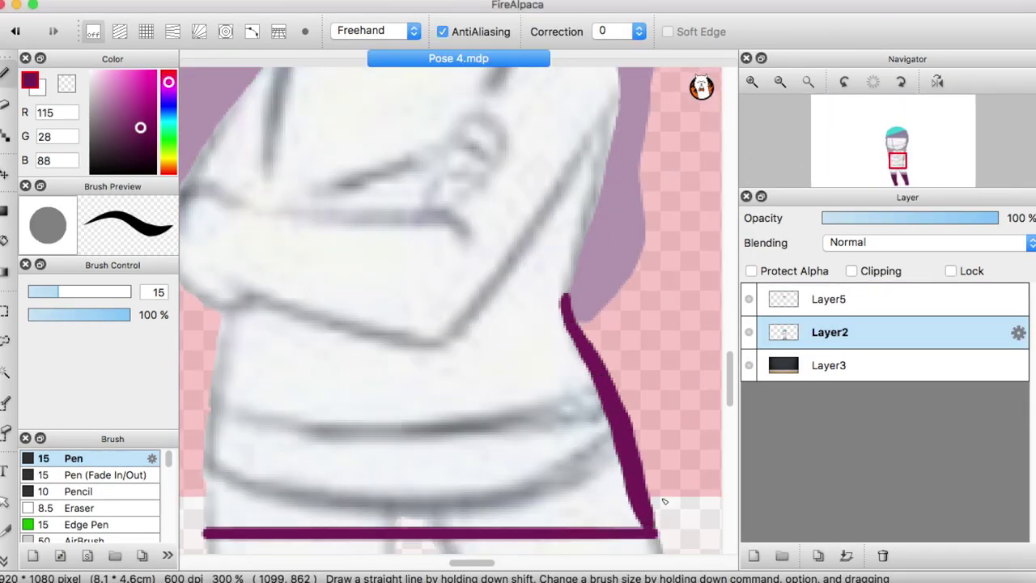
{"action": "key", "text": "super+z"}
{"action": "left_click_drag", "start_coordinate": [562, 298], "coordinate": [659, 534]}
{"action": "scroll", "coordinate": [625, 231], "scroll_direction": "up", "scroll_amount": 5}
{"action": "left_click_drag", "start_coordinate": [565, 486], "coordinate": [574, 458]}
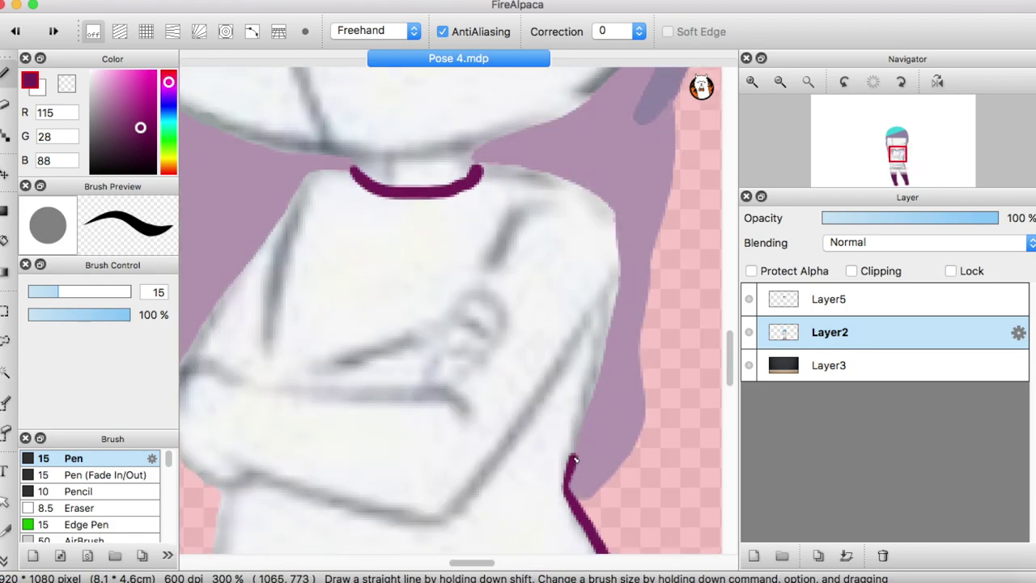
{"action": "left_click_drag", "start_coordinate": [598, 371], "coordinate": [625, 285]}
{"action": "mouse_move", "coordinate": [473, 166]}
{"action": "left_mouse_down"}
{"action": "mouse_move", "coordinate": [530, 170]}
{"action": "mouse_move", "coordinate": [625, 306]}
{"action": "left_mouse_up"}
- Extend the collar line left and join the sweater's left side to it with a straight line
{"action": "left_click", "coordinate": [642, 253], "text": "alt"}
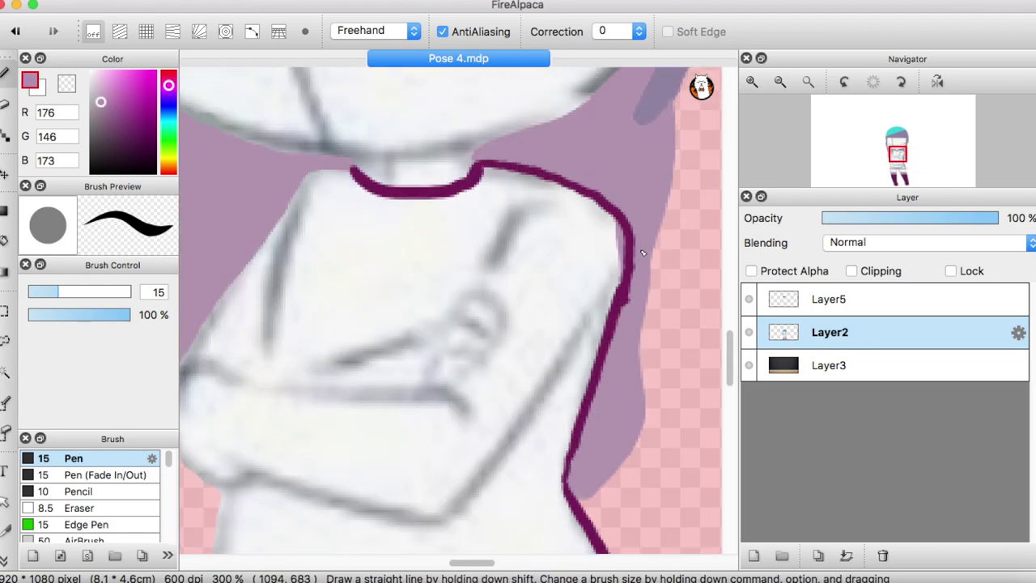
{"action": "scroll", "coordinate": [591, 189], "scroll_direction": "left", "scroll_amount": 5}
{"action": "left_click", "coordinate": [486, 194], "text": "alt"}
{"action": "left_click_drag", "start_coordinate": [437, 178], "coordinate": [392, 176]}
{"action": "left_click_drag", "start_coordinate": [267, 369], "coordinate": [395, 183]}
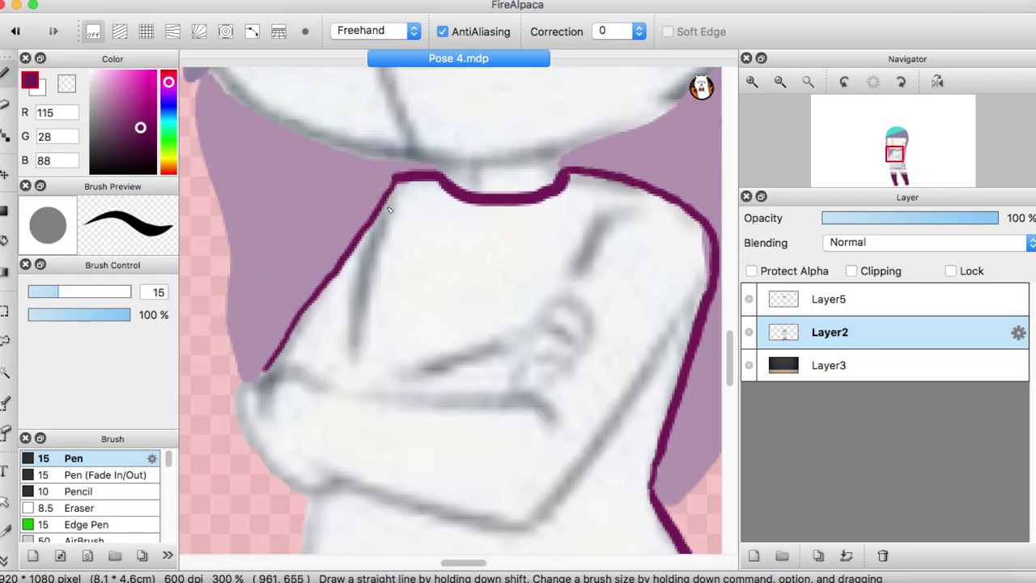
{"action": "key", "text": "super+z"}
{"action": "left_click", "coordinate": [395, 179], "text": "shift"}
- Add a straight vertical outline down the lower part of the sweater
{"action": "left_click", "coordinate": [241, 157], "text": "alt"}
{"action": "scroll", "coordinate": [241, 157], "scroll_direction": "up", "scroll_amount": 2}
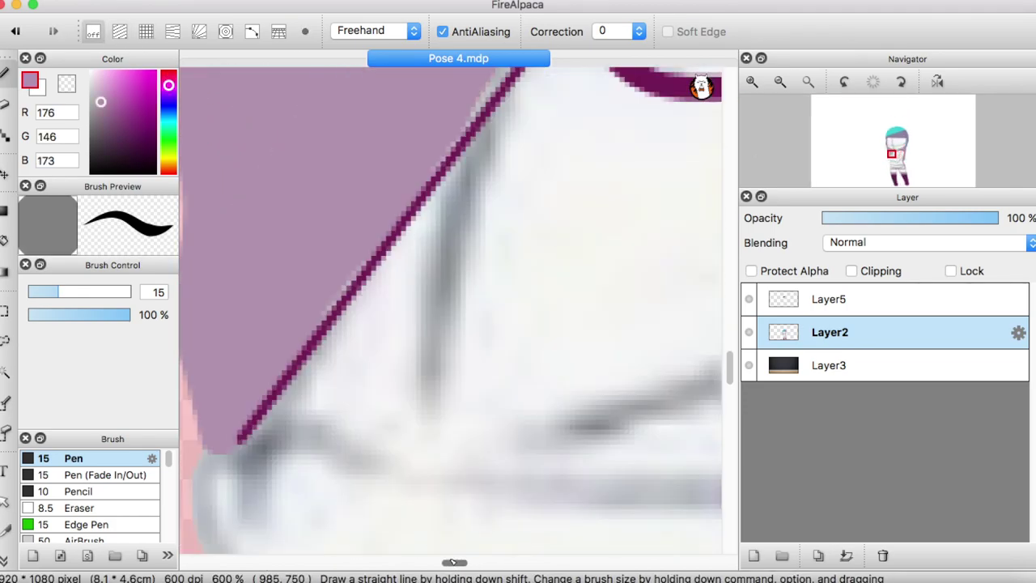
{"action": "scroll", "coordinate": [569, 218], "scroll_direction": "left", "scroll_amount": 2}
{"action": "left_click", "coordinate": [579, 212], "text": "alt"}
{"action": "scroll", "coordinate": [580, 212], "scroll_direction": "down", "scroll_amount": 2}
{"action": "scroll", "coordinate": [404, 323], "scroll_direction": "down", "scroll_amount": 3}
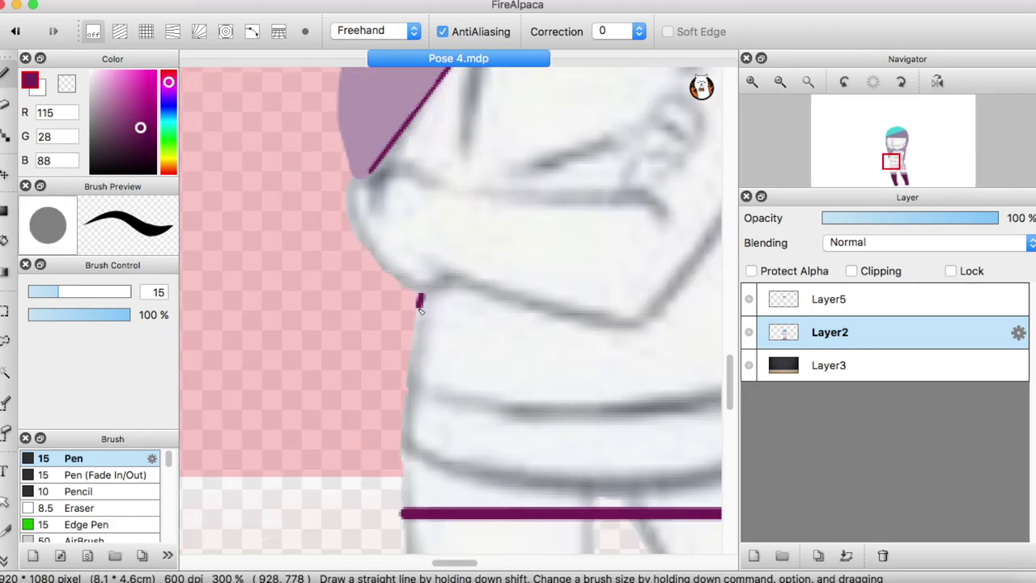
{"action": "left_click", "coordinate": [402, 446], "text": "shift"}
{"action": "scroll", "coordinate": [354, 354], "scroll_direction": "up", "scroll_amount": 2}
{"action": "key", "text": "["}
{"action": "scroll", "coordinate": [289, 347], "scroll_direction": "down", "scroll_amount": 3}
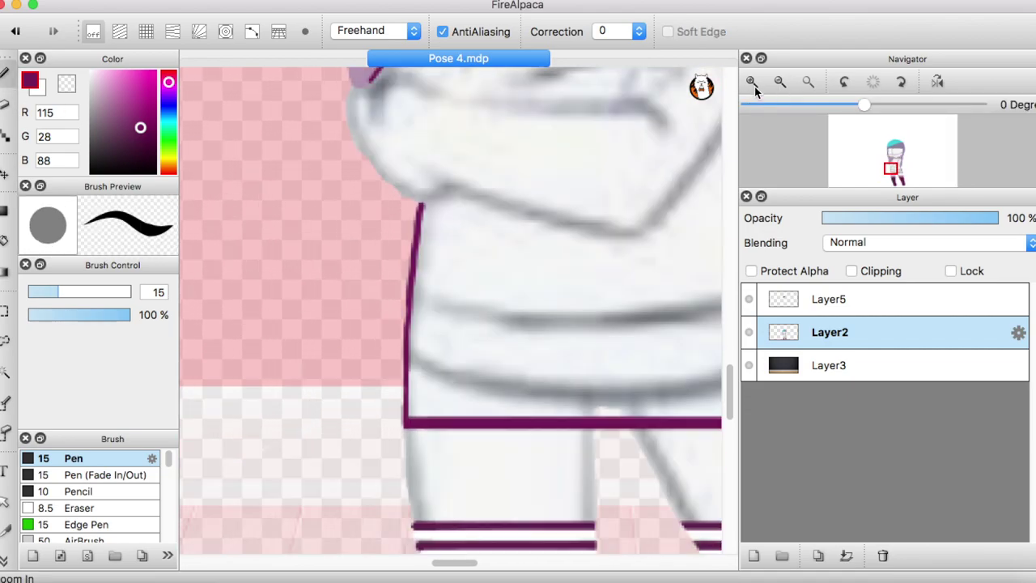
- Add straight outline segments along the crossed arm with the brush back at size 15
{"action": "left_click", "coordinate": [780, 82]}
{"action": "scroll", "coordinate": [732, 348], "scroll_direction": "up", "scroll_amount": 3}
{"action": "key", "text": "]"}
{"action": "scroll", "coordinate": [739, 363], "scroll_direction": "down", "scroll_amount": 2}
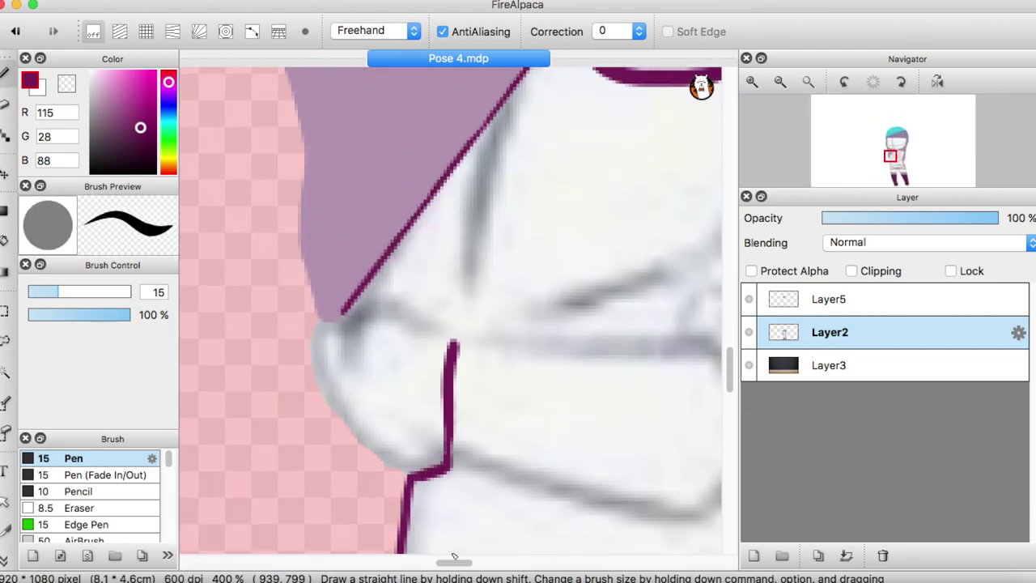
{"action": "scroll", "coordinate": [739, 363], "scroll_direction": "down", "scroll_amount": 1}
{"action": "left_click", "coordinate": [296, 343], "text": "shift"}
{"action": "left_click", "coordinate": [500, 353], "text": "shift"}
{"action": "left_click", "coordinate": [508, 275], "text": "shift"}
- Outline the hand's knuckles and extend the arm outline down-left
{"action": "left_click_drag", "start_coordinate": [579, 220], "coordinate": [503, 356]}
{"action": "left_click_drag", "start_coordinate": [507, 275], "coordinate": [579, 220]}
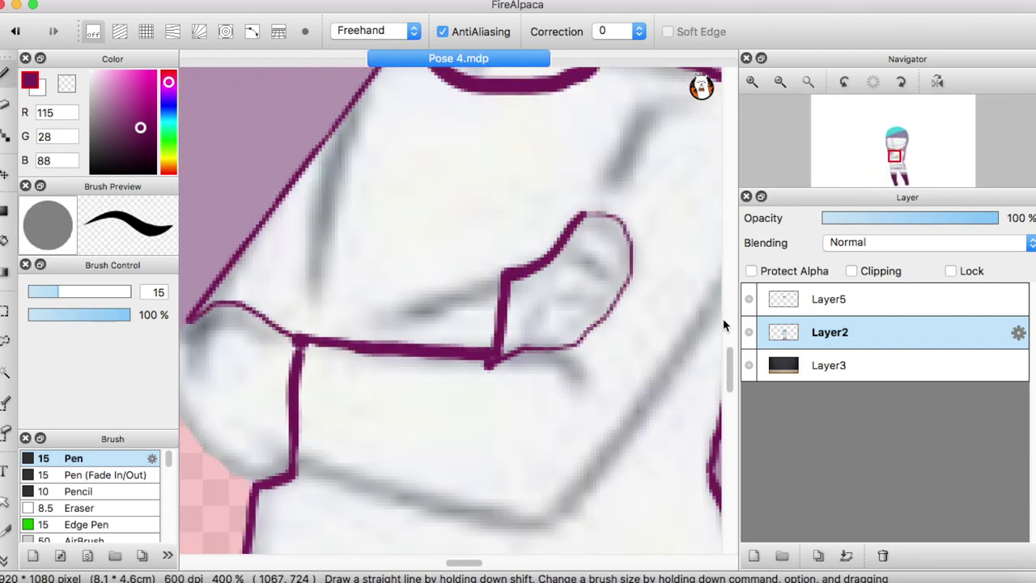
{"action": "scroll", "coordinate": [723, 318], "scroll_direction": "down", "scroll_amount": 2}
{"action": "left_click_drag", "start_coordinate": [381, 383], "coordinate": [466, 332]}
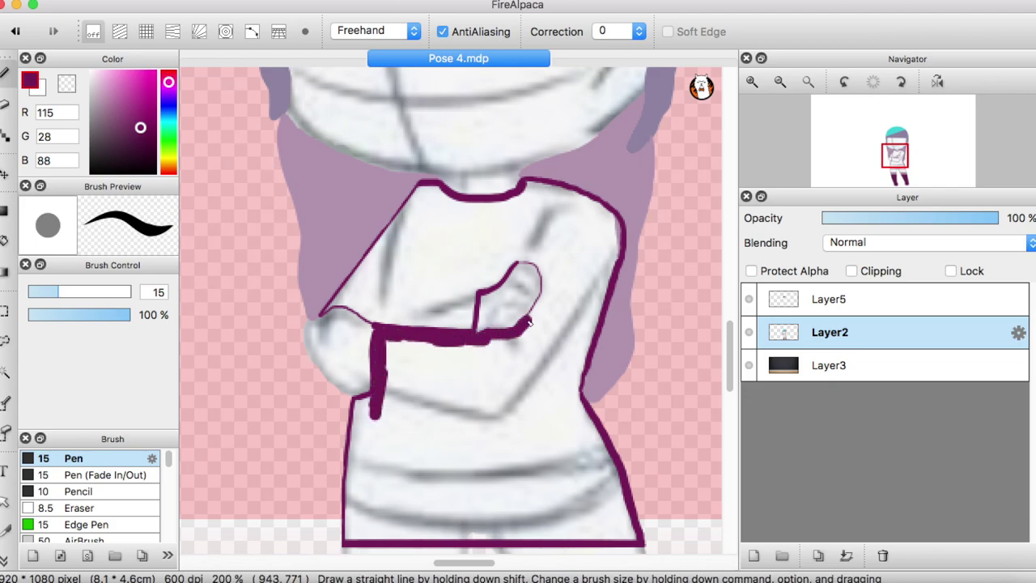
{"action": "key", "text": "super+z"}
{"action": "key", "text": "super+z"}
{"action": "key", "text": "super+z"}
{"action": "left_click_drag", "start_coordinate": [584, 311], "coordinate": [491, 421]}
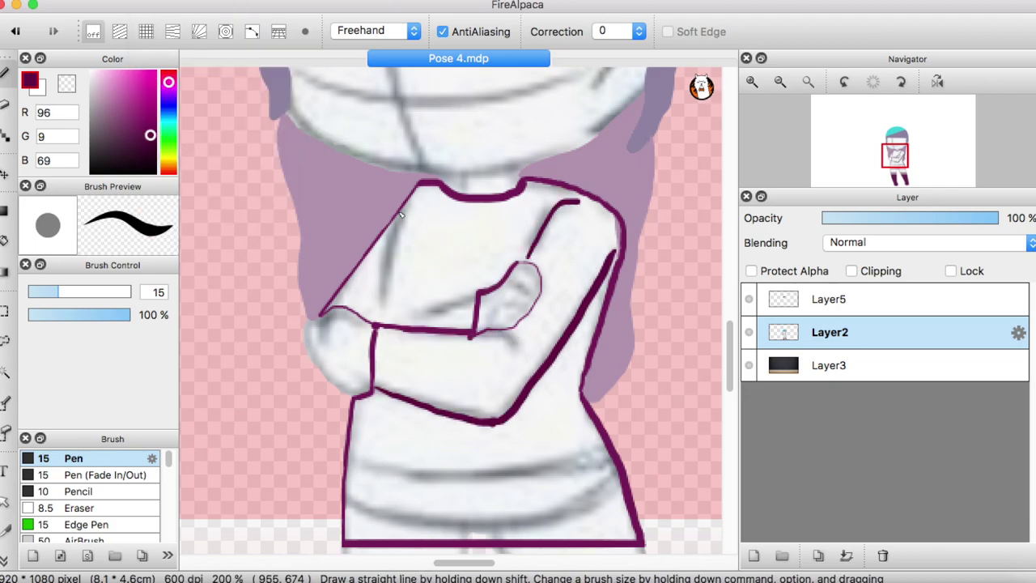
{"action": "left_click", "coordinate": [468, 299], "text": "alt"}
{"action": "scroll", "coordinate": [454, 312], "scroll_direction": "up", "scroll_amount": 1}
- Scribble-fill the sleeve, shoulders and lower sweater solid maroon, covering the remaining white slivers
{"action": "mouse_move", "coordinate": [344, 344]}
{"action": "left_mouse_down"}
{"action": "mouse_move", "coordinate": [486, 356]}
{"action": "mouse_move", "coordinate": [493, 465]}
{"action": "mouse_move", "coordinate": [475, 359]}
{"action": "mouse_move", "coordinate": [478, 396]}
{"action": "mouse_move", "coordinate": [599, 324]}
{"action": "mouse_move", "coordinate": [613, 289]}
{"action": "mouse_move", "coordinate": [601, 195]}
{"action": "mouse_move", "coordinate": [624, 203]}
{"action": "mouse_move", "coordinate": [562, 229]}
{"action": "left_mouse_up"}
{"action": "mouse_move", "coordinate": [399, 142]}
{"action": "left_mouse_down"}
{"action": "mouse_move", "coordinate": [404, 265]}
{"action": "mouse_move", "coordinate": [394, 184]}
{"action": "mouse_move", "coordinate": [395, 225]}
{"action": "mouse_move", "coordinate": [593, 126]}
{"action": "mouse_move", "coordinate": [456, 197]}
{"action": "mouse_move", "coordinate": [442, 253]}
{"action": "mouse_move", "coordinate": [541, 237]}
{"action": "mouse_move", "coordinate": [270, 306]}
{"action": "mouse_move", "coordinate": [380, 161]}
{"action": "mouse_move", "coordinate": [356, 194]}
{"action": "mouse_move", "coordinate": [368, 192]}
{"action": "mouse_move", "coordinate": [272, 305]}
{"action": "left_mouse_up"}
{"action": "mouse_move", "coordinate": [351, 302]}
{"action": "left_mouse_down"}
{"action": "mouse_move", "coordinate": [484, 311]}
{"action": "mouse_move", "coordinate": [344, 203]}
{"action": "mouse_move", "coordinate": [292, 243]}
{"action": "left_mouse_up"}
{"action": "scroll", "coordinate": [515, 325], "scroll_direction": "down", "scroll_amount": 5}
{"action": "mouse_move", "coordinate": [515, 326]}
{"action": "left_mouse_down"}
{"action": "mouse_move", "coordinate": [298, 484]}
{"action": "mouse_move", "coordinate": [372, 467]}
{"action": "mouse_move", "coordinate": [313, 352]}
{"action": "mouse_move", "coordinate": [335, 272]}
{"action": "mouse_move", "coordinate": [347, 323]}
{"action": "mouse_move", "coordinate": [367, 280]}
{"action": "mouse_move", "coordinate": [393, 303]}
{"action": "mouse_move", "coordinate": [453, 319]}
{"action": "mouse_move", "coordinate": [428, 309]}
{"action": "mouse_move", "coordinate": [386, 394]}
{"action": "mouse_move", "coordinate": [519, 328]}
{"action": "mouse_move", "coordinate": [385, 487]}
{"action": "mouse_move", "coordinate": [493, 484]}
{"action": "mouse_move", "coordinate": [642, 425]}
{"action": "mouse_move", "coordinate": [609, 385]}
{"action": "mouse_move", "coordinate": [526, 348]}
{"action": "left_mouse_up"}
{"action": "scroll", "coordinate": [599, 340], "scroll_direction": "right", "scroll_amount": 3}
{"action": "key", "text": "super+minus"}
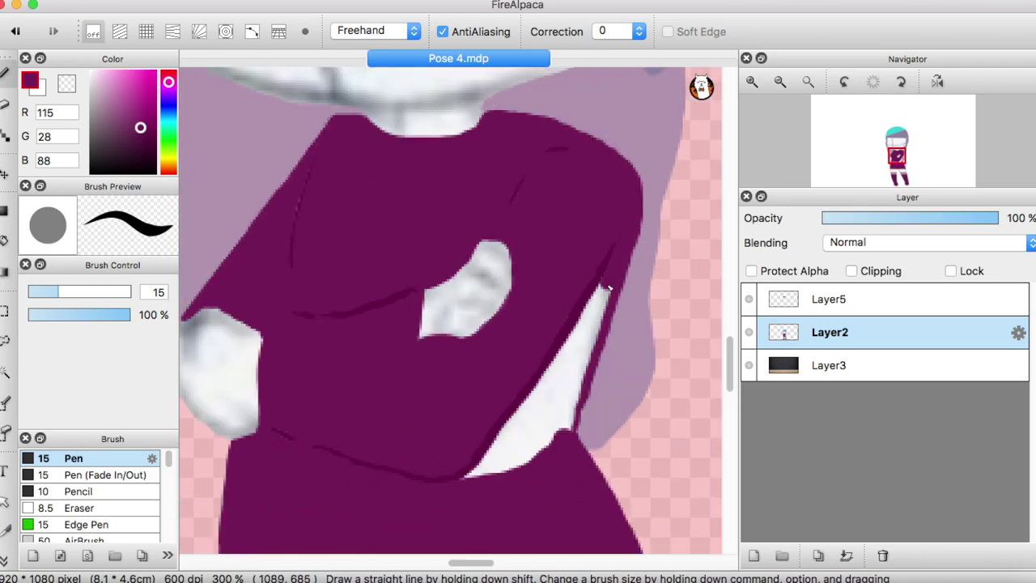
{"action": "mouse_move", "coordinate": [606, 285]}
{"action": "left_mouse_down"}
{"action": "mouse_move", "coordinate": [556, 448]}
{"action": "mouse_move", "coordinate": [511, 430]}
{"action": "mouse_move", "coordinate": [596, 303]}
{"action": "left_mouse_up"}
{"action": "key", "text": "super+minus"}
- Add a black right-sleeve line, paint stray black strokes maroon, and thin the diagonal arm outline
{"action": "left_click", "coordinate": [752, 81]}
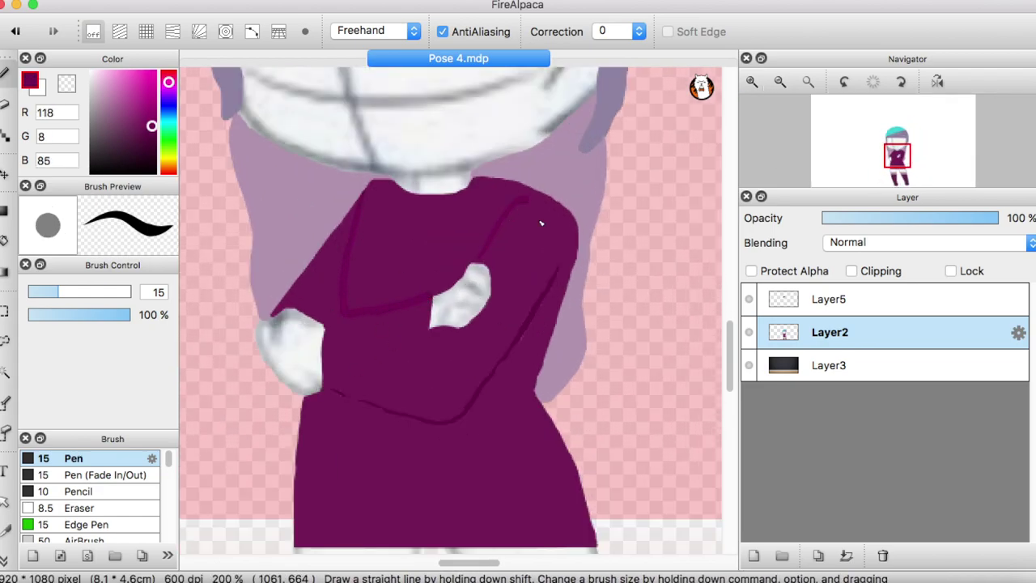
{"action": "left_click_drag", "start_coordinate": [565, 250], "coordinate": [490, 388]}
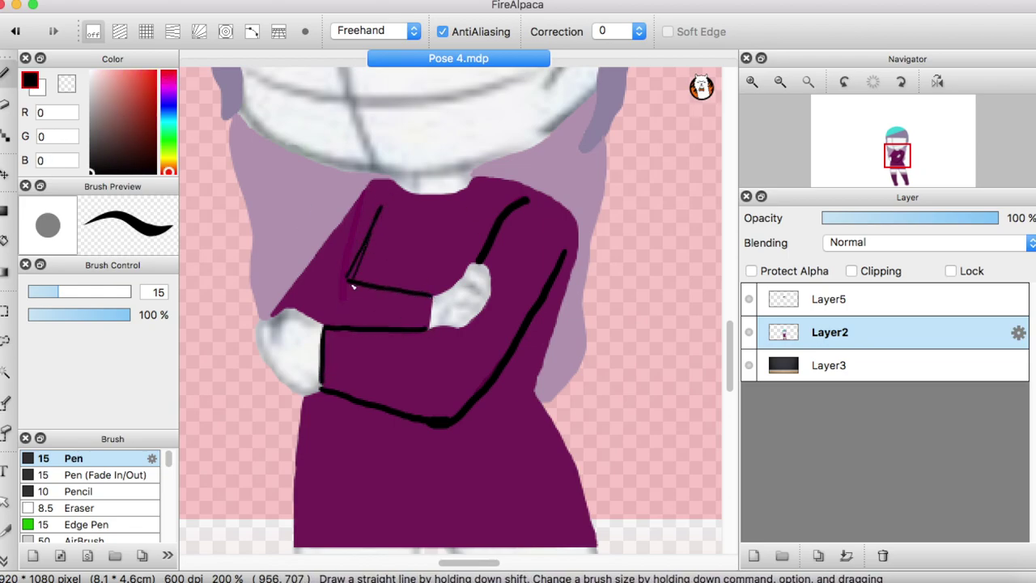
{"action": "scroll", "coordinate": [353, 288], "scroll_direction": "down", "scroll_amount": 3}
{"action": "scroll", "coordinate": [373, 423], "scroll_direction": "up", "scroll_amount": 5}
{"action": "left_click", "coordinate": [373, 423], "text": "alt"}
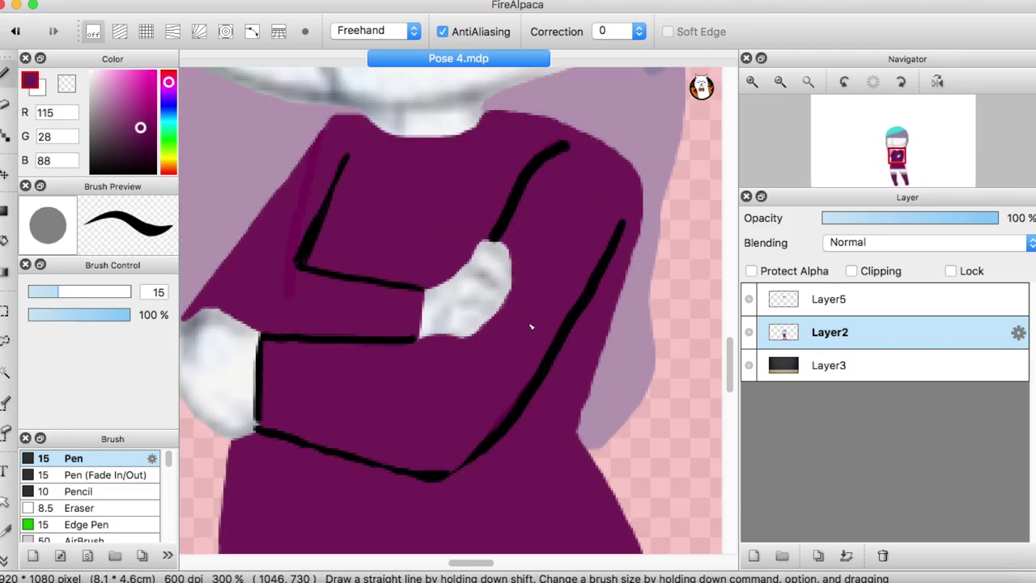
{"action": "left_click_drag", "start_coordinate": [354, 159], "coordinate": [326, 204]}
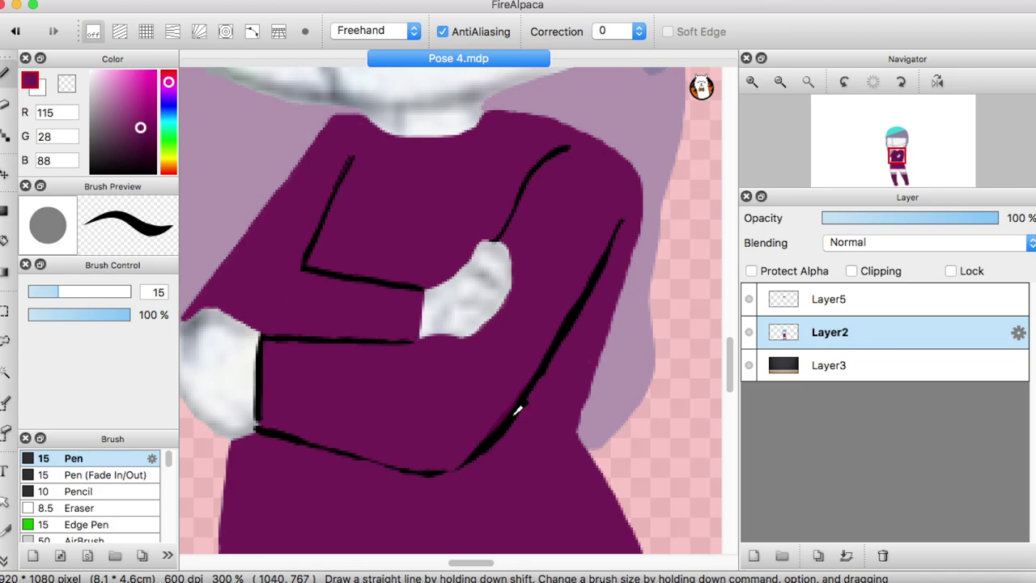
{"action": "left_click", "coordinate": [518, 410], "text": "alt"}
{"action": "mouse_move", "coordinate": [518, 410]}
{"action": "left_mouse_down"}
{"action": "mouse_move", "coordinate": [426, 473]}
{"action": "mouse_move", "coordinate": [343, 455]}
{"action": "left_mouse_up"}
{"action": "left_click", "coordinate": [399, 399], "text": "alt"}
{"action": "left_click_drag", "start_coordinate": [485, 438], "coordinate": [610, 251]}
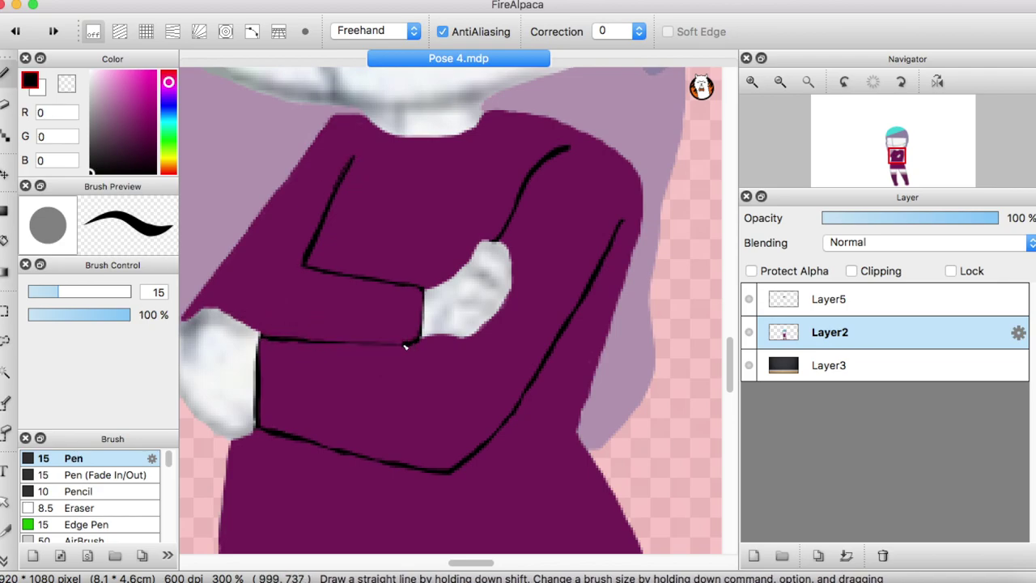
- Redraw the inner upper arm outline and make the forearm's lower black line bolder
{"action": "key", "text": "super+0"}
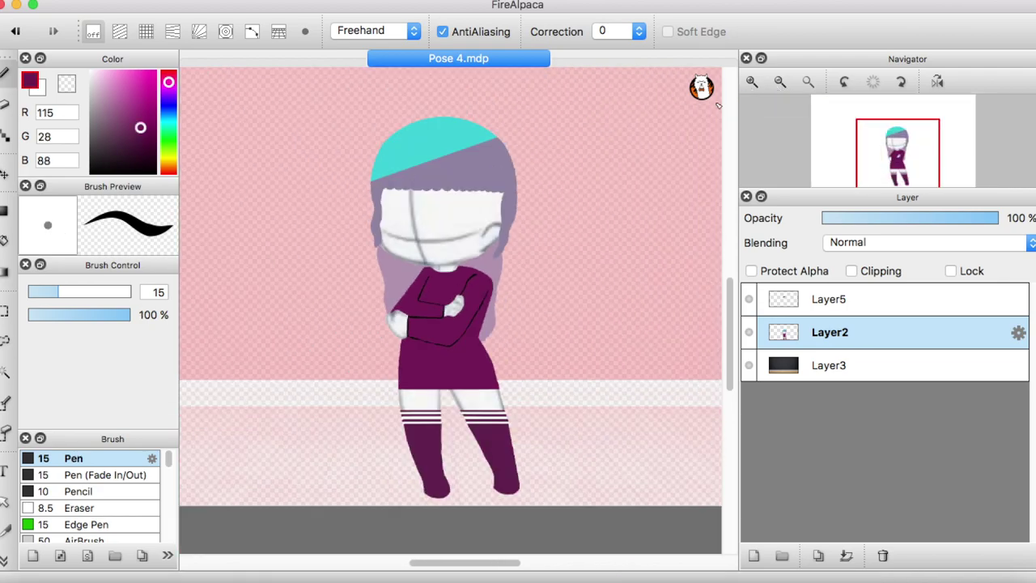
{"action": "left_click", "coordinate": [751, 85]}
{"action": "left_click_drag", "start_coordinate": [299, 263], "coordinate": [328, 236]}
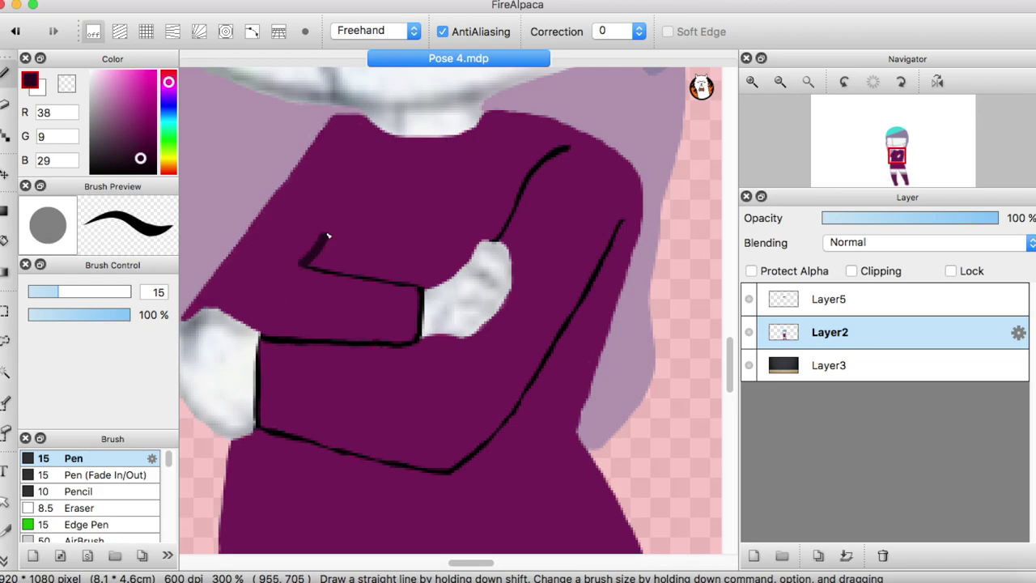
{"action": "left_click_drag", "start_coordinate": [347, 191], "coordinate": [361, 176]}
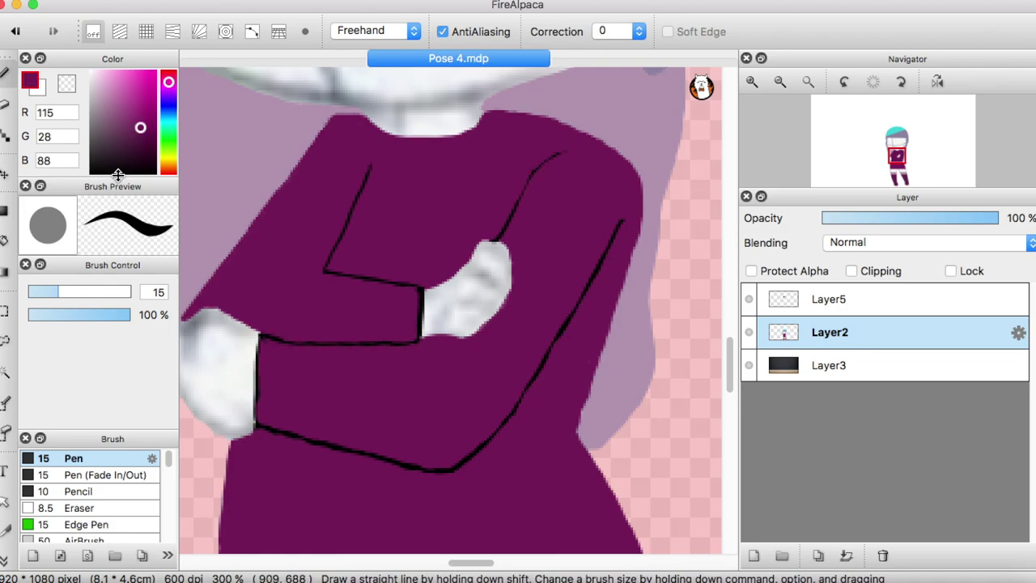
{"action": "key", "text": "ctrl+plus"}
{"action": "left_click", "coordinate": [254, 367], "text": "alt"}
{"action": "mouse_move", "coordinate": [407, 351]}
{"action": "left_mouse_down"}
{"action": "mouse_move", "coordinate": [256, 360]}
{"action": "mouse_move", "coordinate": [403, 354]}
{"action": "left_mouse_up"}
{"action": "left_click", "coordinate": [244, 354], "text": "alt"}
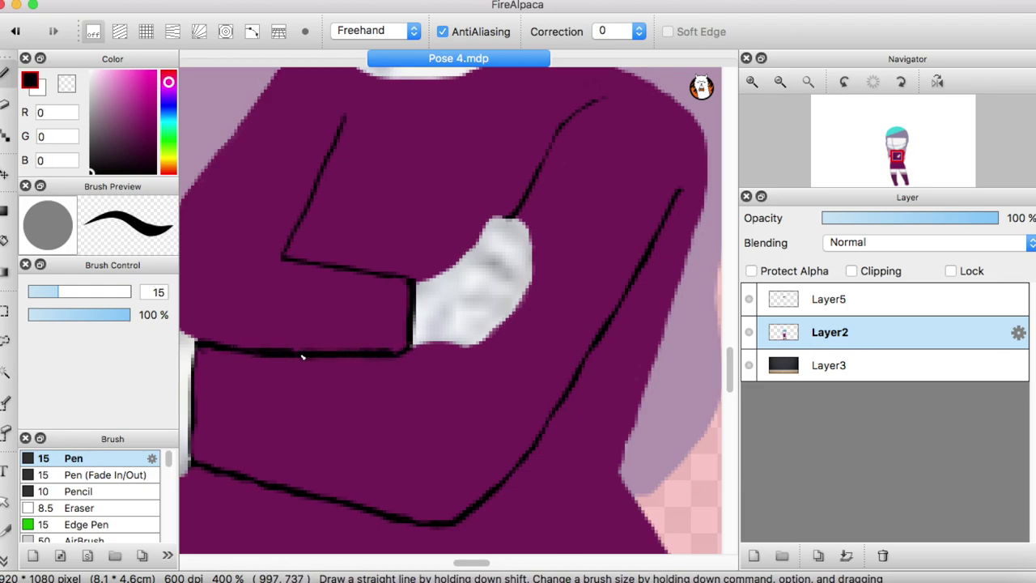
{"action": "left_click_drag", "start_coordinate": [301, 356], "coordinate": [257, 353]}
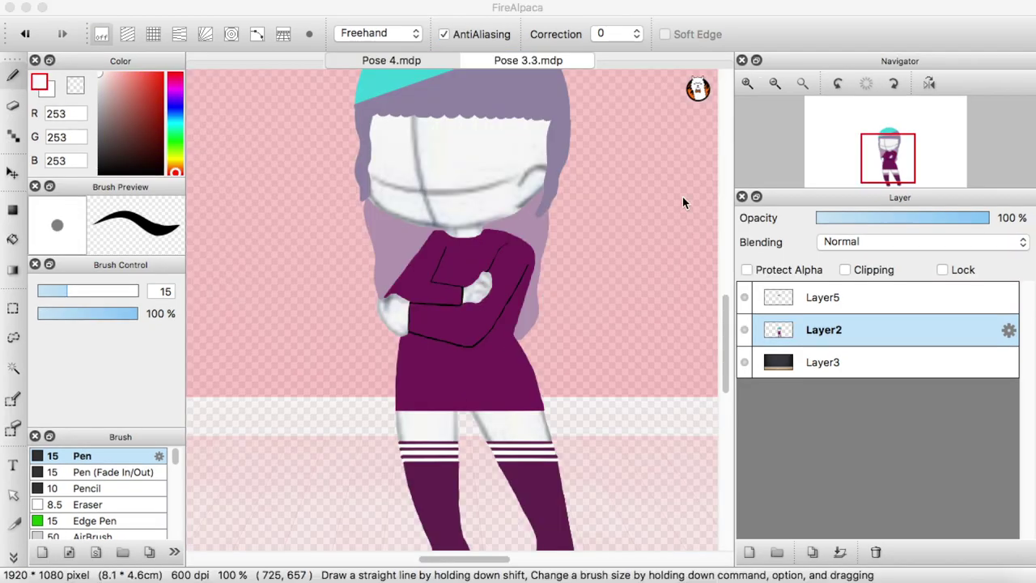
- Paint white over the grey sketch lines around the collar
{"action": "key", "text": "ctrl+plus"}
{"action": "key", "text": "ctrl+plus"}
{"action": "key", "text": "ctrl+plus"}
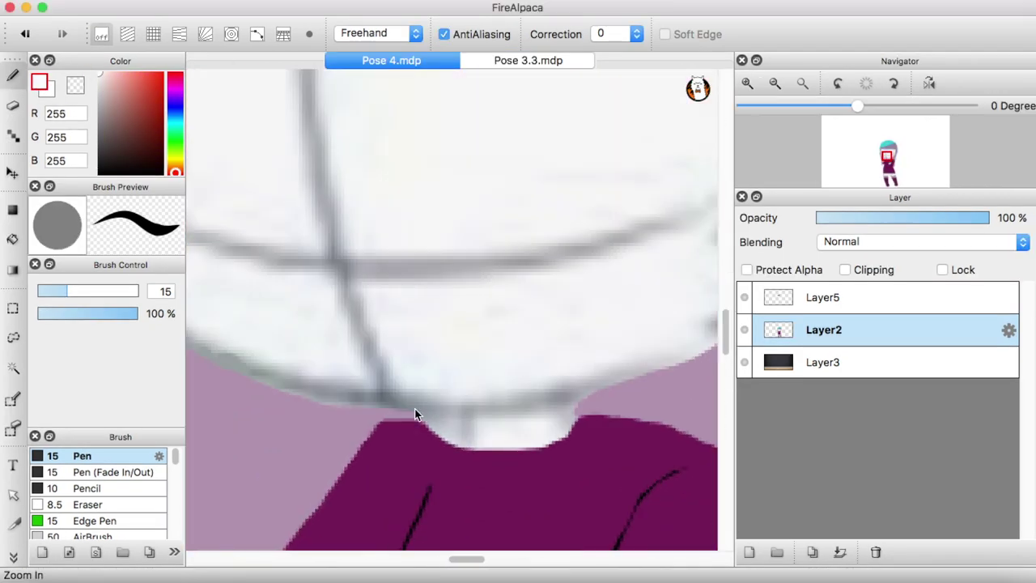
{"action": "mouse_move", "coordinate": [465, 446]}
{"action": "left_mouse_down"}
{"action": "mouse_move", "coordinate": [574, 419]}
{"action": "mouse_move", "coordinate": [535, 445]}
{"action": "left_mouse_up"}
{"action": "mouse_move", "coordinate": [429, 418]}
{"action": "left_mouse_down"}
{"action": "mouse_move", "coordinate": [518, 425]}
{"action": "mouse_move", "coordinate": [567, 404]}
{"action": "left_mouse_up"}
{"action": "key", "text": "ctrl+minus"}
{"action": "key", "text": "ctrl+plus"}
{"action": "left_click_drag", "start_coordinate": [259, 288], "coordinate": [295, 328]}
{"action": "left_click_drag", "start_coordinate": [467, 405], "coordinate": [320, 343]}
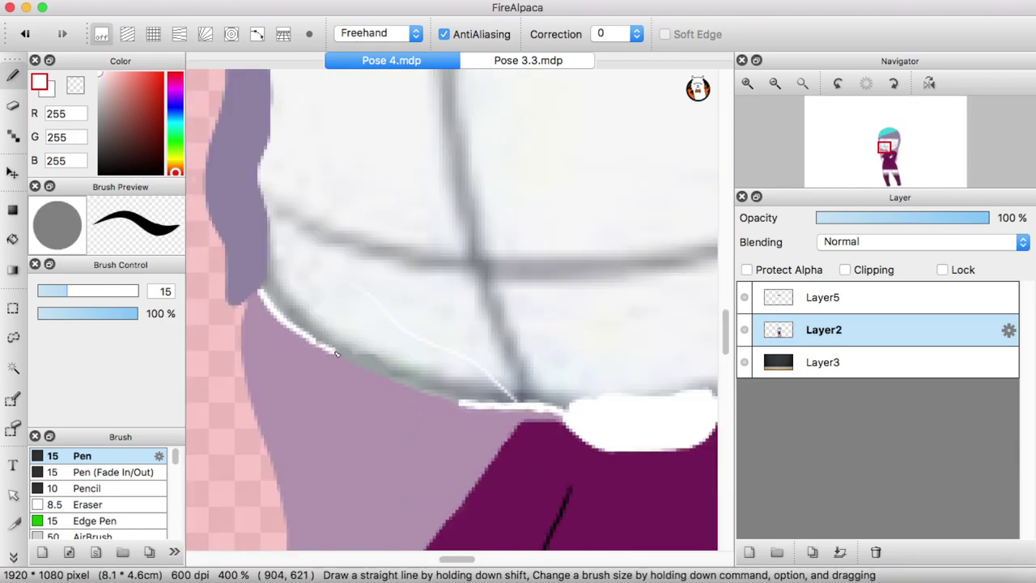
{"action": "left_click_drag", "start_coordinate": [724, 332], "coordinate": [724, 316]}
{"action": "left_click_drag", "start_coordinate": [457, 558], "coordinate": [474, 566]}
- Line the face's bottom and right edges with white to cover the grey lines
{"action": "left_click_drag", "start_coordinate": [398, 546], "coordinate": [630, 396]}
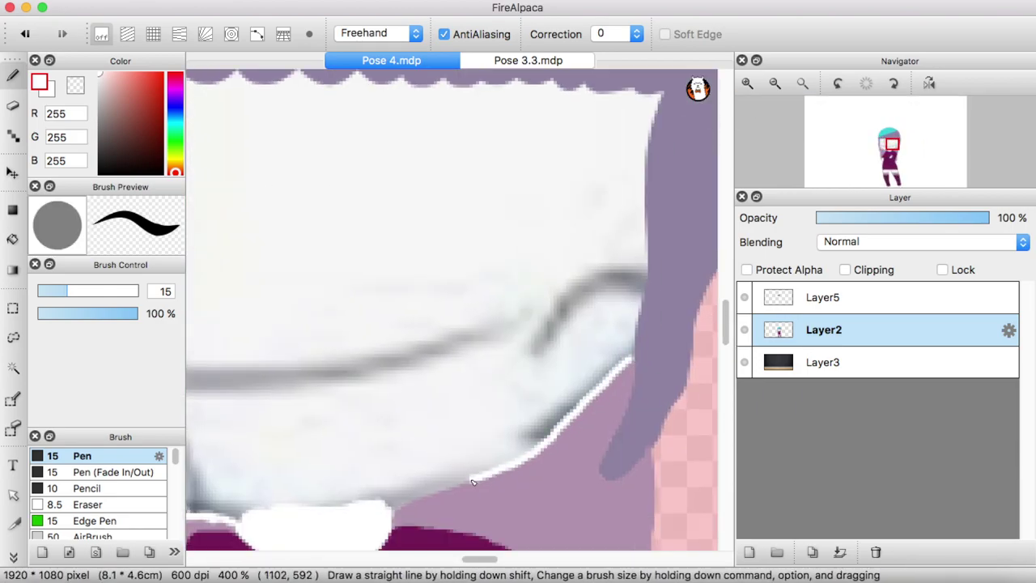
{"action": "scroll", "coordinate": [247, 122], "scroll_direction": "left", "scroll_amount": 5}
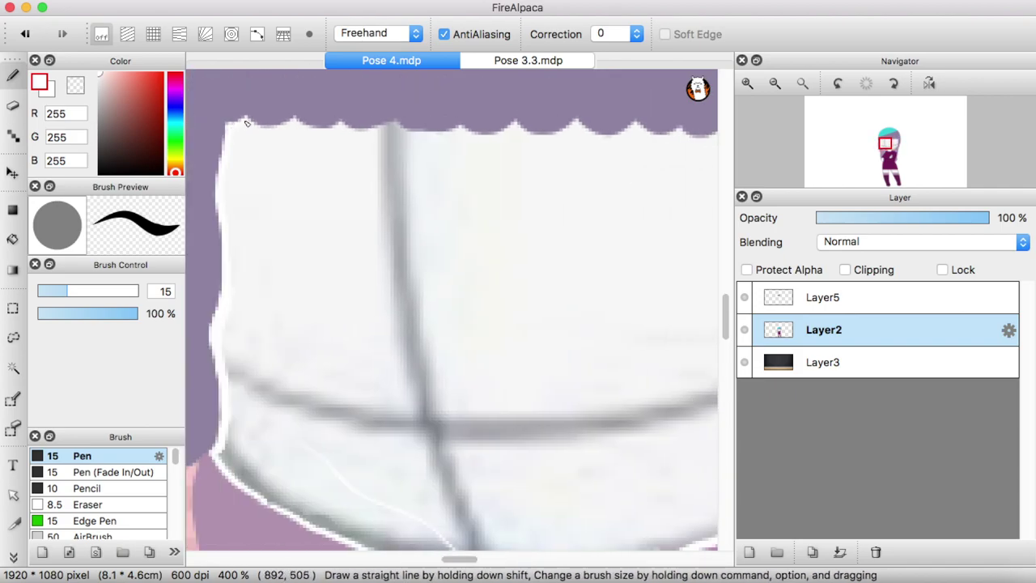
{"action": "scroll", "coordinate": [463, 389], "scroll_direction": "right", "scroll_amount": 5}
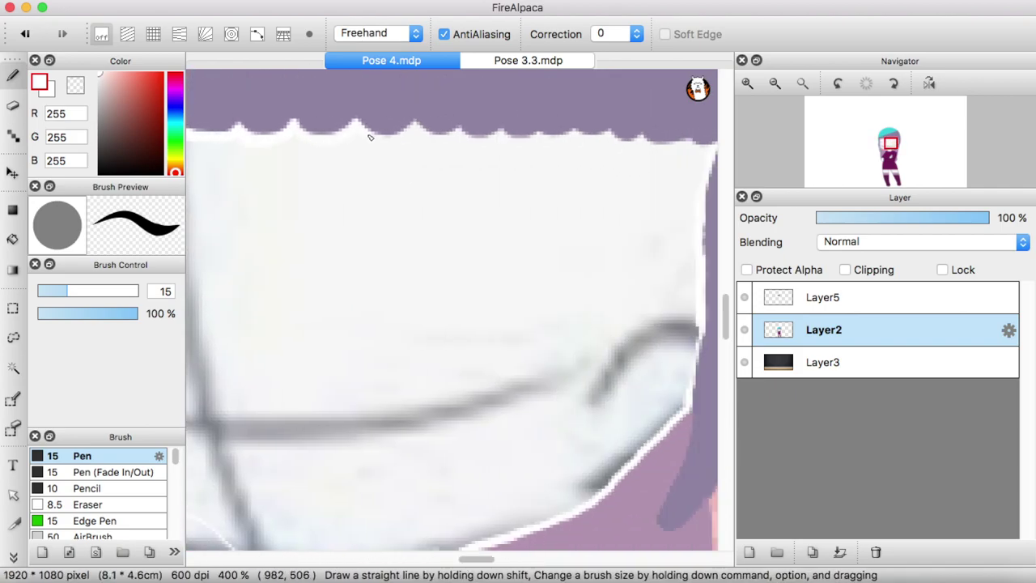
{"action": "key", "text": "super+minus"}
{"action": "left_click_drag", "start_coordinate": [397, 331], "coordinate": [453, 331]}
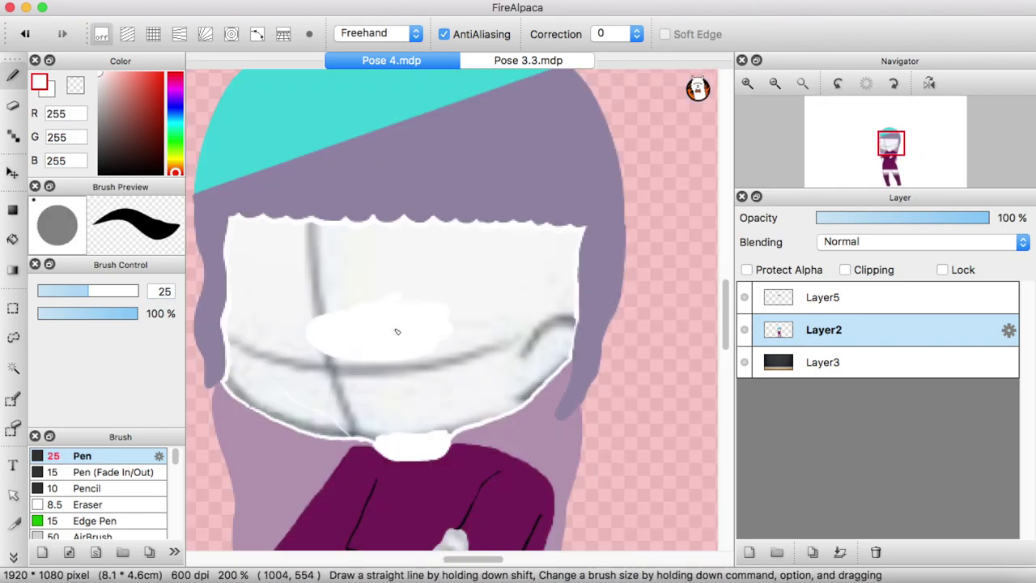
{"action": "mouse_move", "coordinate": [571, 241]}
{"action": "left_mouse_down"}
{"action": "mouse_move", "coordinate": [321, 410]}
{"action": "mouse_move", "coordinate": [526, 356]}
{"action": "mouse_move", "coordinate": [283, 380]}
{"action": "mouse_move", "coordinate": [389, 299]}
{"action": "mouse_move", "coordinate": [421, 307]}
{"action": "left_mouse_up"}
- With the brush at size 10, cover the grey lines along the face's lower and left edges
{"action": "double_click", "coordinate": [164, 291]}
{"action": "type", "text": "2"}
{"action": "key", "text": "BackSpace"}
{"action": "type", "text": "10"}
{"action": "key", "text": "Return"}
{"action": "key", "text": "super+plus"}
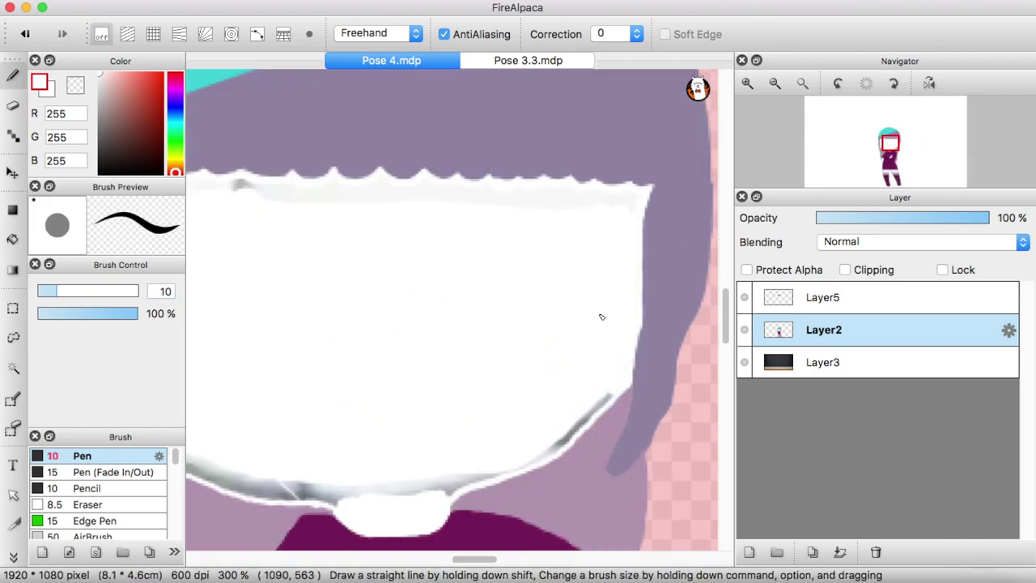
{"action": "scroll", "coordinate": [568, 440], "scroll_direction": "left", "scroll_amount": 5}
{"action": "left_click_drag", "start_coordinate": [510, 496], "coordinate": [368, 487]}
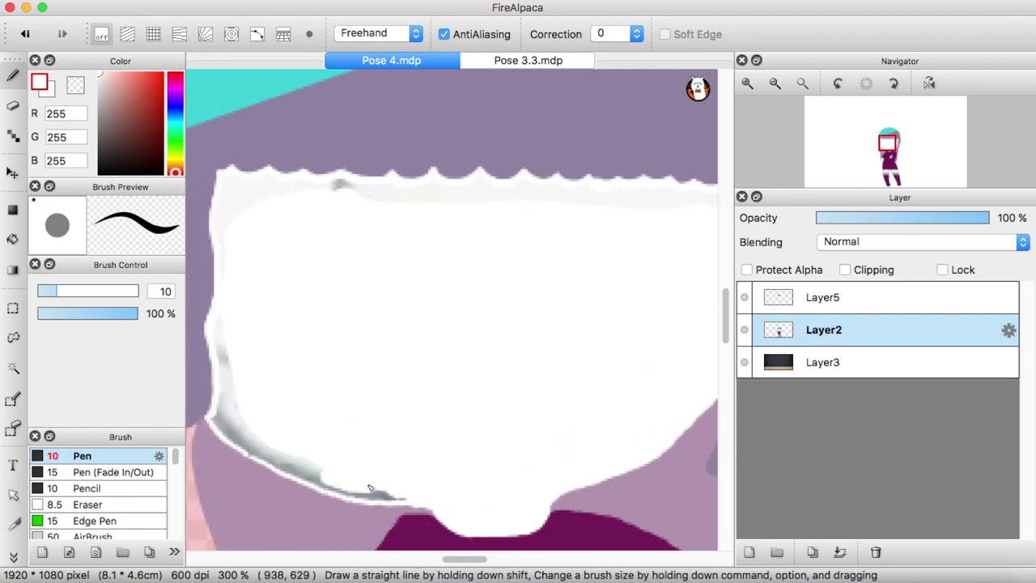
{"action": "mouse_move", "coordinate": [264, 449]}
{"action": "left_mouse_down"}
{"action": "mouse_move", "coordinate": [228, 380]}
{"action": "mouse_move", "coordinate": [228, 268]}
{"action": "left_mouse_up"}
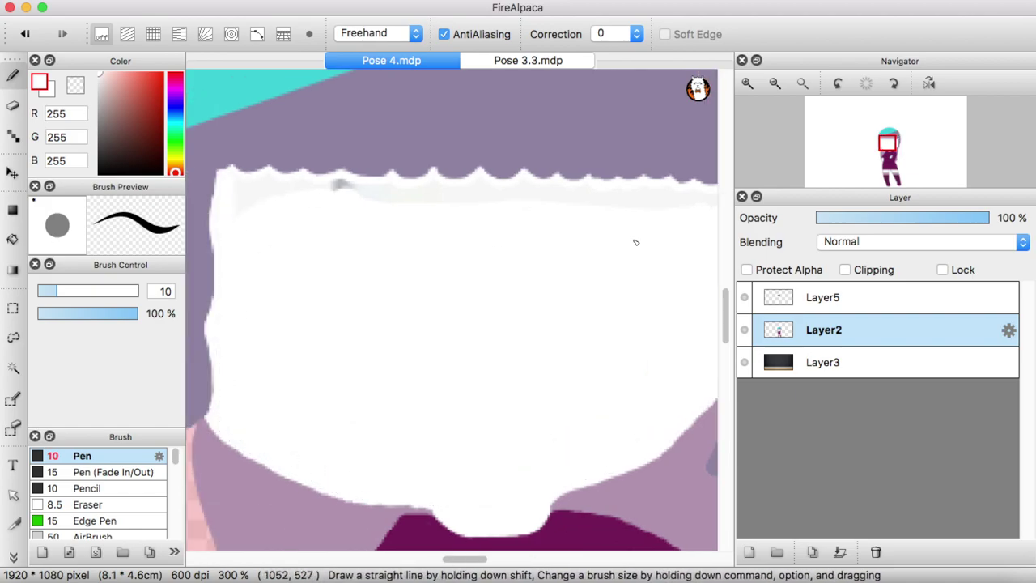
- Paint over the grey line along the face's top edge in white
{"action": "key", "text": "super+plus"}
{"action": "left_click_drag", "start_coordinate": [336, 154], "coordinate": [704, 154]}
{"action": "scroll", "coordinate": [696, 154], "scroll_direction": "right", "scroll_amount": 5}
{"action": "mouse_move", "coordinate": [364, 146]}
{"action": "left_mouse_down"}
{"action": "mouse_move", "coordinate": [412, 177]}
{"action": "mouse_move", "coordinate": [495, 181]}
{"action": "mouse_move", "coordinate": [364, 146]}
{"action": "mouse_move", "coordinate": [459, 166]}
{"action": "mouse_move", "coordinate": [647, 161]}
{"action": "left_mouse_up"}
{"action": "scroll", "coordinate": [430, 365], "scroll_direction": "down", "scroll_amount": 10}
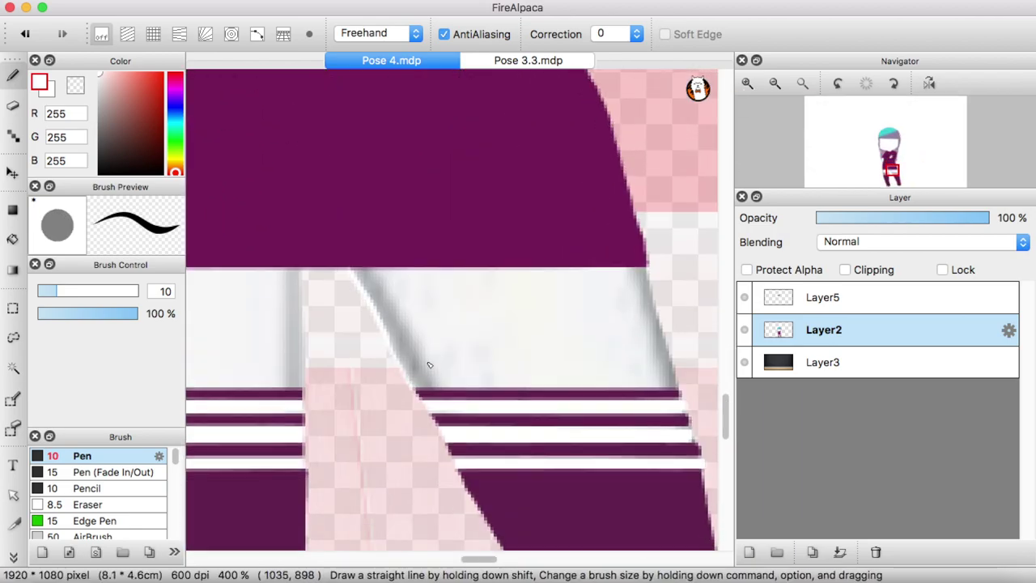
- Whiten the band above the socks along its edges, erasing white spill between the legs
{"action": "left_click_drag", "start_coordinate": [659, 281], "coordinate": [670, 381]}
{"action": "scroll", "coordinate": [566, 324], "scroll_direction": "left", "scroll_amount": 5}
{"action": "left_click_drag", "start_coordinate": [463, 278], "coordinate": [465, 379]}
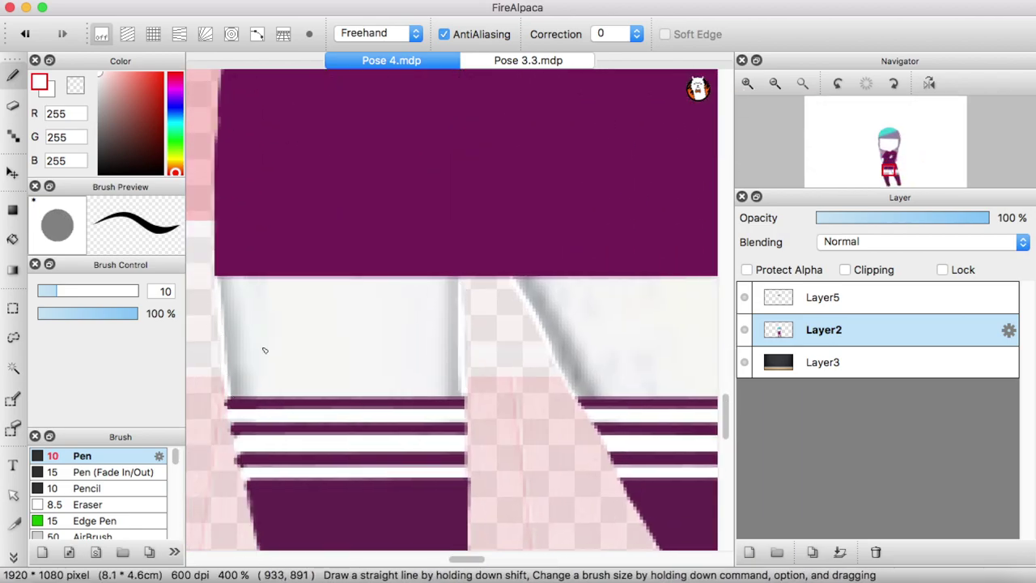
{"action": "key", "text": "super+minus"}
{"action": "left_click_drag", "start_coordinate": [663, 287], "coordinate": [224, 287]}
{"action": "left_click_drag", "start_coordinate": [380, 370], "coordinate": [693, 370]}
{"action": "key", "text": "e"}
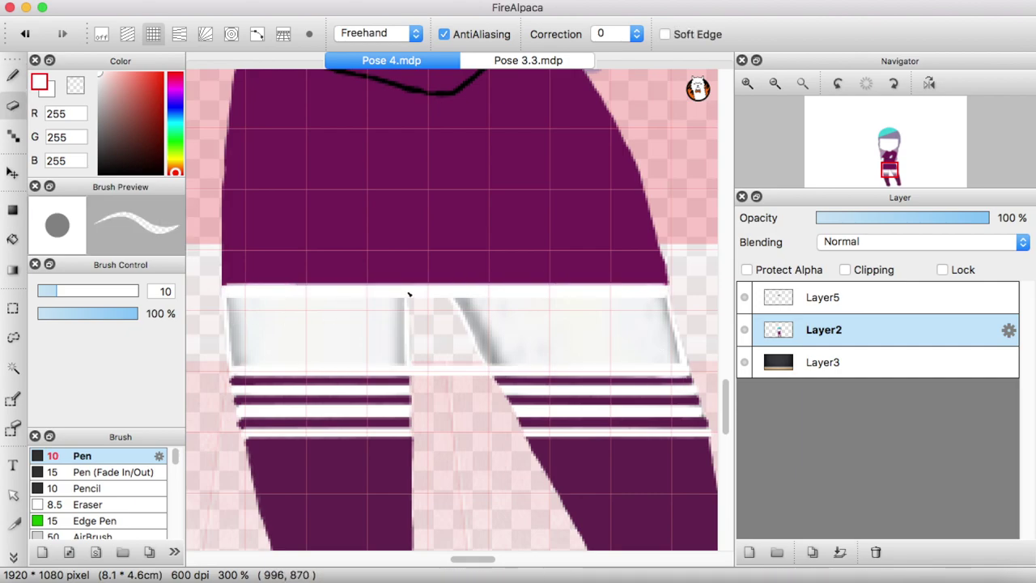
{"action": "left_click_drag", "start_coordinate": [409, 294], "coordinate": [420, 372]}
{"action": "key", "text": "super+plus"}
{"action": "key", "text": "super+plus"}
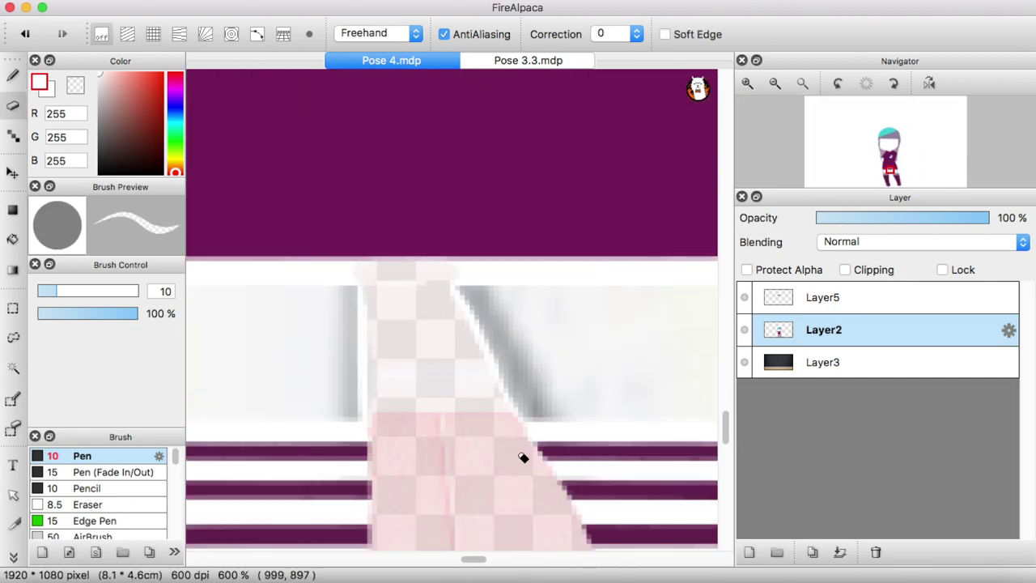
{"action": "key", "text": "b"}
{"action": "scroll", "coordinate": [523, 458], "scroll_direction": "right", "scroll_amount": 5}
{"action": "mouse_move", "coordinate": [291, 290]}
{"action": "left_mouse_down"}
{"action": "mouse_move", "coordinate": [328, 333]}
{"action": "mouse_move", "coordinate": [502, 296]}
{"action": "mouse_move", "coordinate": [566, 405]}
{"action": "left_mouse_up"}
- Sample the grey-purple hair colour and reduce the brush to size 5
{"action": "key", "text": "super+plus"}
{"action": "key", "text": "super+minus"}
{"action": "key", "text": "super+minus"}
{"action": "key", "text": "super+minus"}
{"action": "key", "text": "super+minus"}
{"action": "left_click", "coordinate": [670, 260], "text": "alt"}
{"action": "key", "text": "super+plus"}
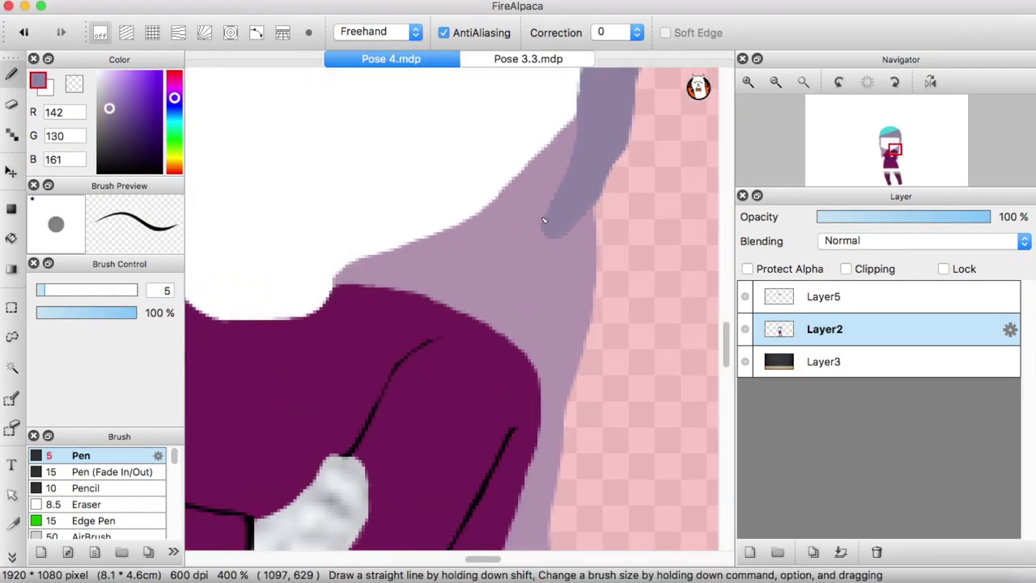
{"action": "key", "text": "super+minus"}
{"action": "key", "text": "super+minus"}
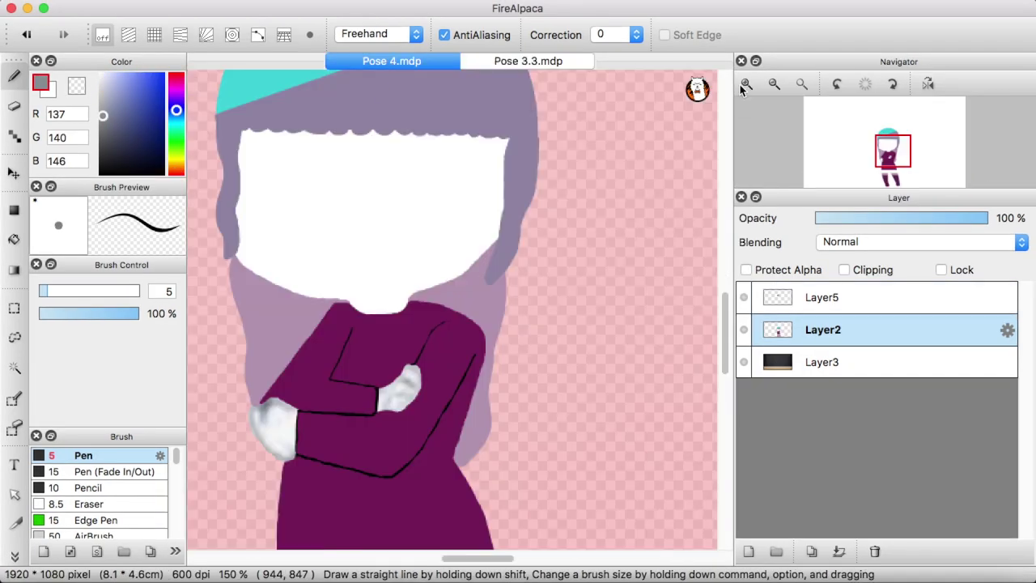
- Zoom to 600% and outline the first hand in grey with white highlights along its edges
{"action": "left_click", "coordinate": [748, 83]}
{"action": "left_click", "coordinate": [748, 84]}
{"action": "left_click", "coordinate": [58, 290]}
{"action": "mouse_move", "coordinate": [463, 212]}
{"action": "left_mouse_down"}
{"action": "mouse_move", "coordinate": [374, 236]}
{"action": "mouse_move", "coordinate": [356, 308]}
{"action": "mouse_move", "coordinate": [385, 405]}
{"action": "left_mouse_up"}
{"action": "left_click_drag", "start_coordinate": [500, 441], "coordinate": [380, 411]}
{"action": "left_click", "coordinate": [388, 324], "text": "alt"}
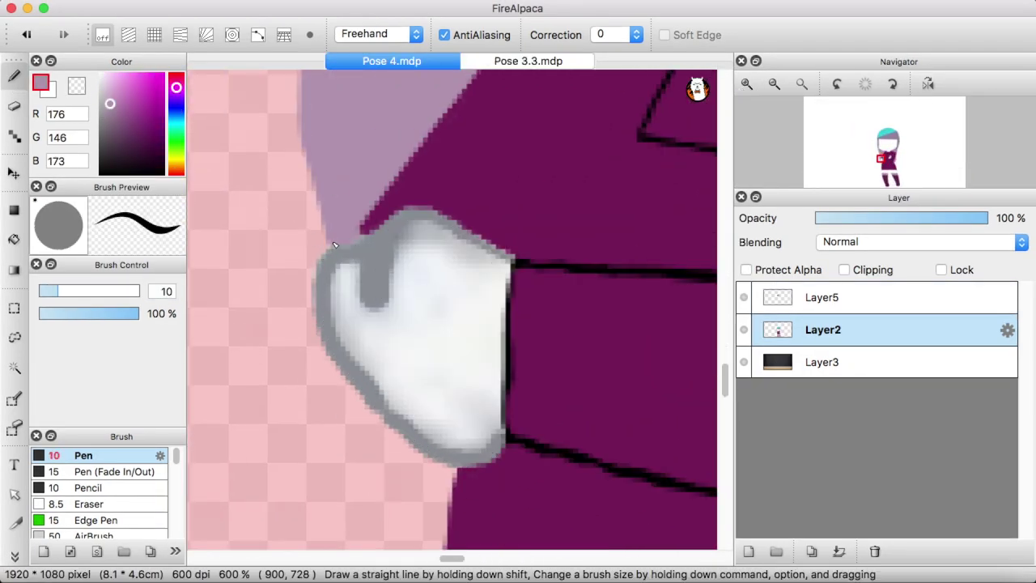
{"action": "mouse_move", "coordinate": [387, 323]}
{"action": "left_mouse_down"}
{"action": "mouse_move", "coordinate": [407, 258]}
{"action": "mouse_move", "coordinate": [512, 261]}
{"action": "left_mouse_up"}
{"action": "mouse_move", "coordinate": [358, 267]}
{"action": "left_mouse_down"}
{"action": "mouse_move", "coordinate": [395, 409]}
{"action": "mouse_move", "coordinate": [502, 440]}
{"action": "mouse_move", "coordinate": [503, 336]}
{"action": "left_mouse_up"}
{"action": "mouse_move", "coordinate": [346, 275]}
{"action": "left_mouse_down"}
{"action": "mouse_move", "coordinate": [400, 388]}
{"action": "mouse_move", "coordinate": [359, 329]}
{"action": "mouse_move", "coordinate": [430, 259]}
{"action": "mouse_move", "coordinate": [432, 339]}
{"action": "mouse_move", "coordinate": [558, 257]}
{"action": "mouse_move", "coordinate": [485, 437]}
{"action": "left_mouse_up"}
{"action": "key", "text": "super+z"}
- Shade the other hand's edges grey and draw its three knuckle creases
{"action": "left_click", "coordinate": [432, 340], "text": "alt"}
{"action": "scroll", "coordinate": [433, 340], "scroll_direction": "down", "scroll_amount": 3}
{"action": "scroll", "coordinate": [389, 346], "scroll_direction": "up", "scroll_amount": 3}
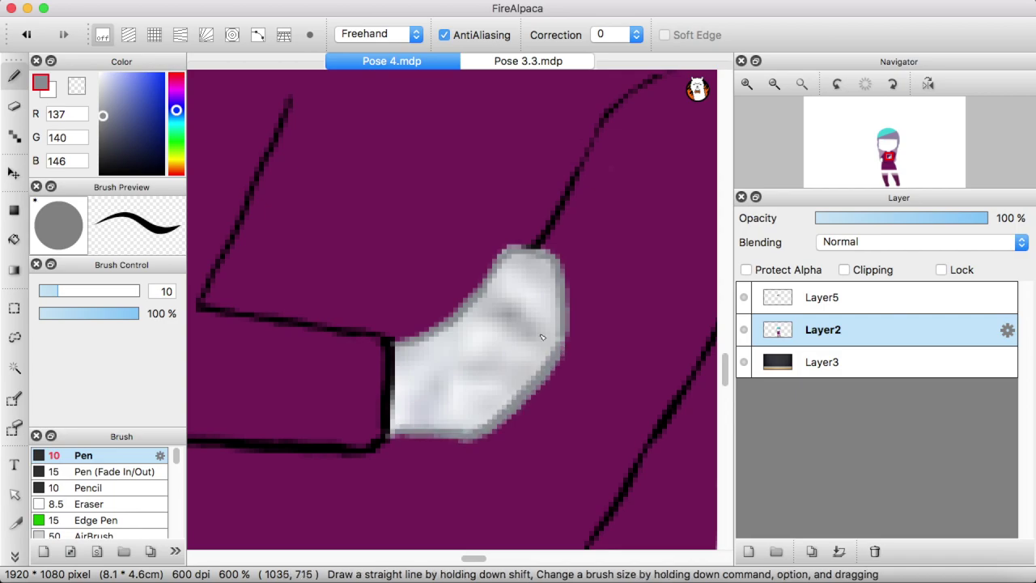
{"action": "left_click_drag", "start_coordinate": [477, 311], "coordinate": [542, 344]}
{"action": "left_click_drag", "start_coordinate": [409, 420], "coordinate": [526, 364]}
{"action": "left_click_drag", "start_coordinate": [502, 396], "coordinate": [460, 431]}
{"action": "key", "text": "super+z"}
{"action": "key", "text": "super+z"}
{"action": "left_click_drag", "start_coordinate": [503, 265], "coordinate": [558, 285]}
{"action": "left_click_drag", "start_coordinate": [482, 317], "coordinate": [542, 332]}
{"action": "left_click_drag", "start_coordinate": [457, 356], "coordinate": [517, 368]}
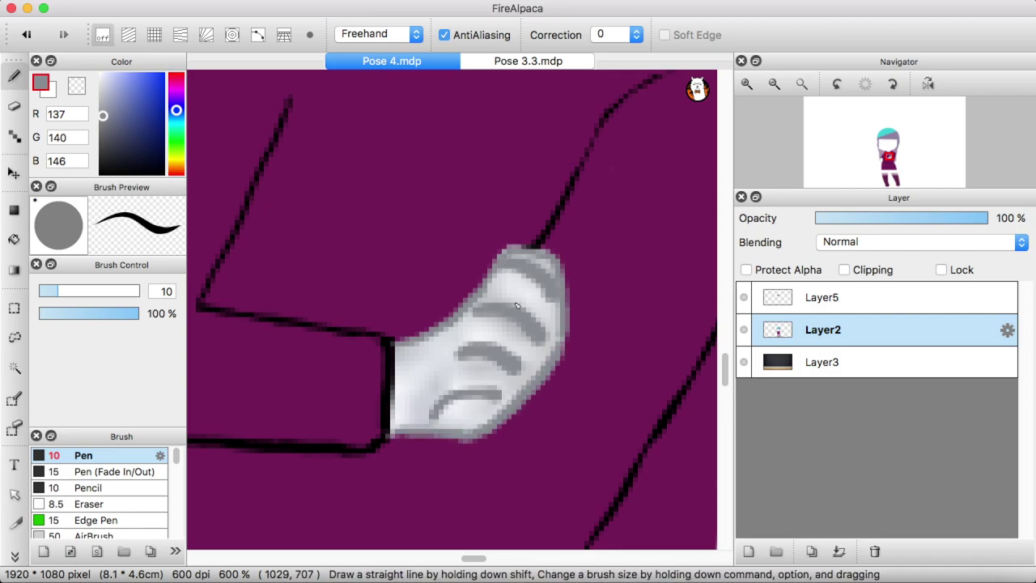
- Brighten the second hand with white highlights and add a grey curve along its top
{"action": "left_click_drag", "start_coordinate": [519, 258], "coordinate": [486, 331]}
{"action": "mouse_move", "coordinate": [550, 271]}
{"action": "left_mouse_down"}
{"action": "mouse_move", "coordinate": [494, 360]}
{"action": "mouse_move", "coordinate": [506, 397]}
{"action": "left_mouse_up"}
{"action": "left_click_drag", "start_coordinate": [441, 356], "coordinate": [506, 345]}
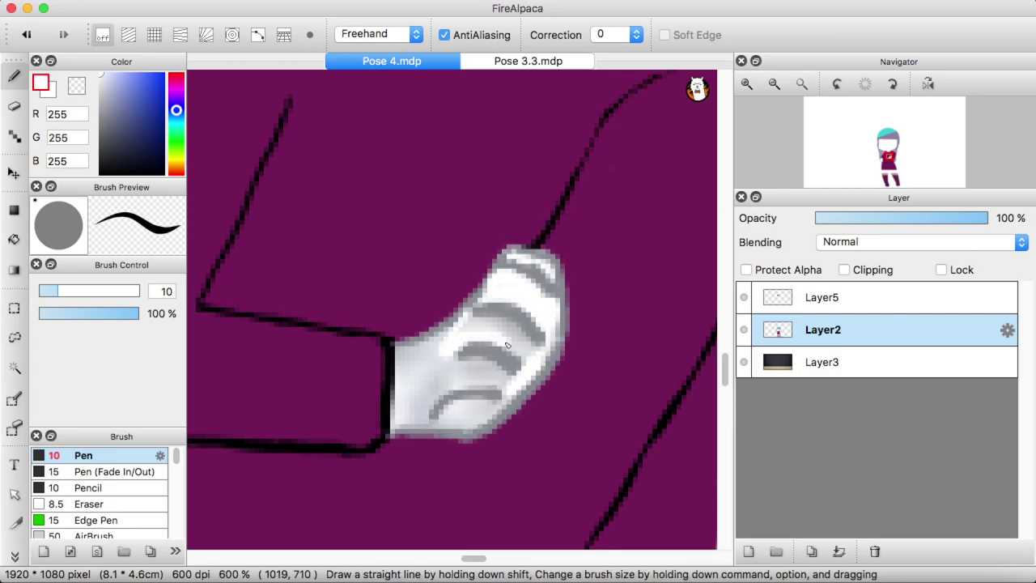
{"action": "mouse_move", "coordinate": [397, 356]}
{"action": "left_mouse_down"}
{"action": "mouse_move", "coordinate": [469, 428]}
{"action": "mouse_move", "coordinate": [509, 397]}
{"action": "left_mouse_up"}
{"action": "left_click_drag", "start_coordinate": [441, 389], "coordinate": [514, 356]}
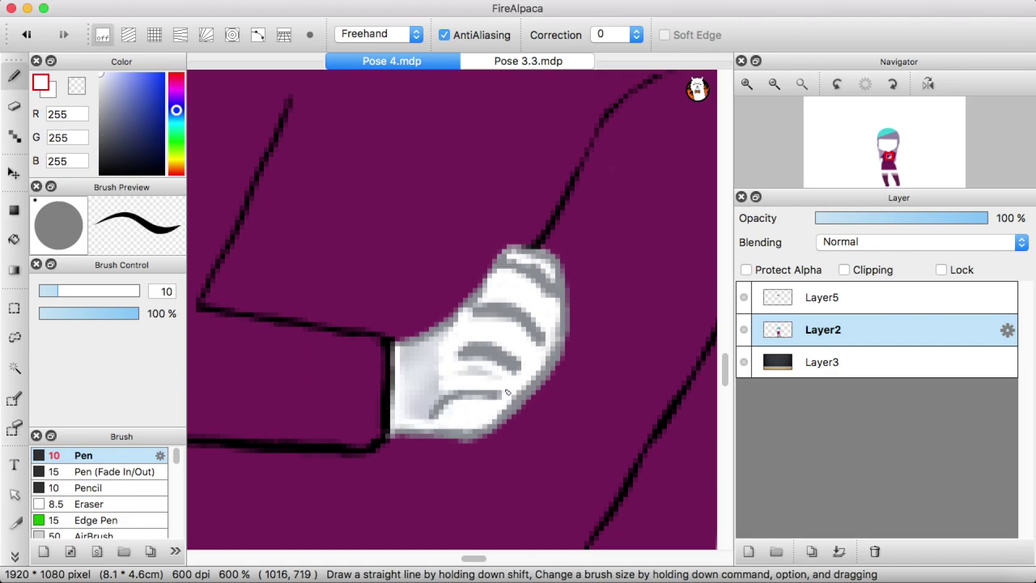
{"action": "mouse_move", "coordinate": [437, 408]}
{"action": "left_mouse_down"}
{"action": "mouse_move", "coordinate": [405, 356]}
{"action": "mouse_move", "coordinate": [474, 341]}
{"action": "left_mouse_up"}
{"action": "scroll", "coordinate": [485, 308], "scroll_direction": "down", "scroll_amount": 4}
{"action": "scroll", "coordinate": [564, 244], "scroll_direction": "up", "scroll_amount": 4}
{"action": "left_click", "coordinate": [517, 273], "text": "alt"}
{"action": "left_click_drag", "start_coordinate": [512, 252], "coordinate": [564, 288]}
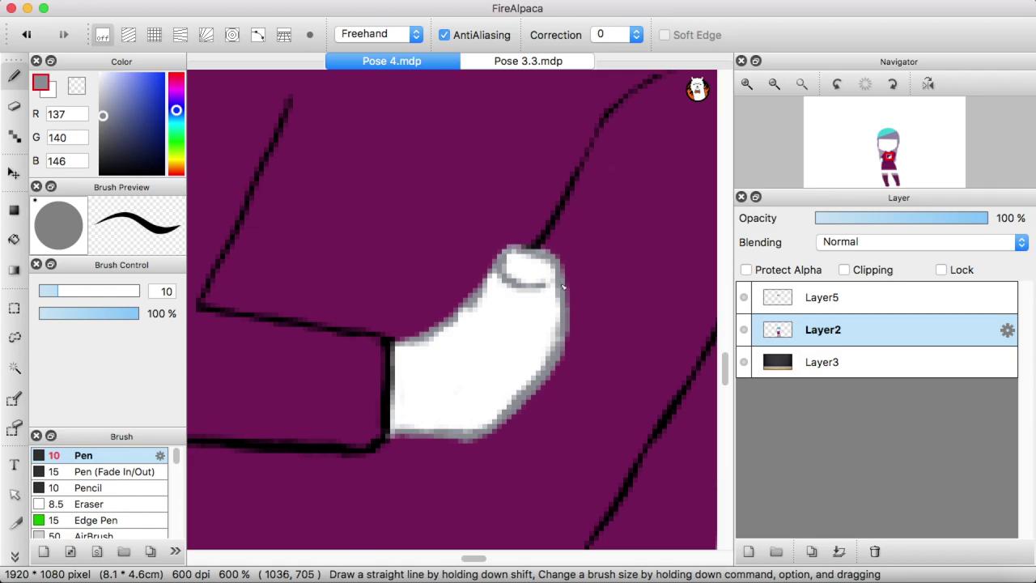
- Select the figure's drawing layer, Layer2, and turn on Onion Skin Mode from the View menu
{"action": "scroll", "coordinate": [522, 288], "scroll_direction": "down", "scroll_amount": 4}
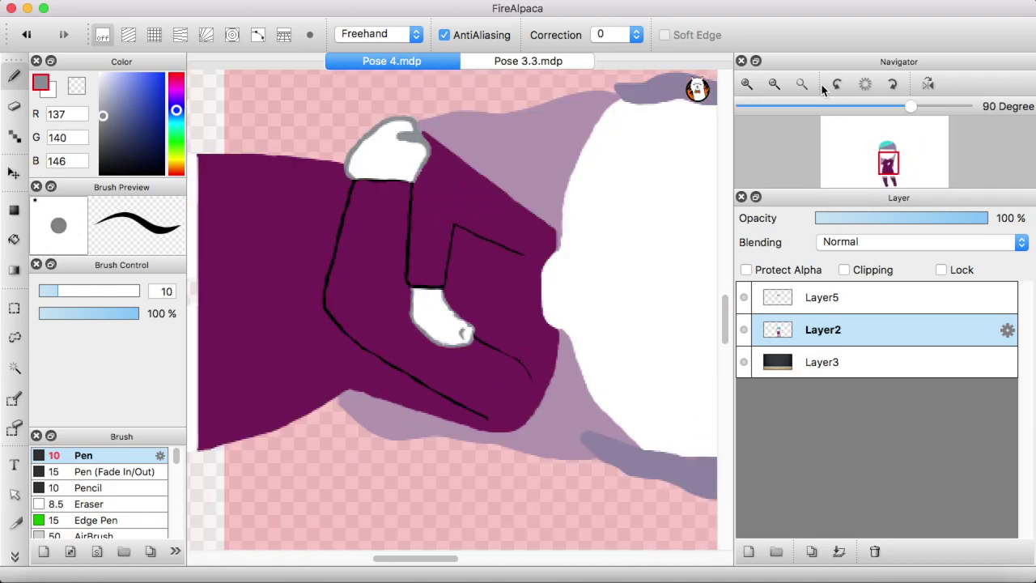
{"action": "scroll", "coordinate": [466, 309], "scroll_direction": "up", "scroll_amount": 5}
{"action": "scroll", "coordinate": [535, 228], "scroll_direction": "down", "scroll_amount": 4}
{"action": "scroll", "coordinate": [486, 323], "scroll_direction": "up", "scroll_amount": 4}
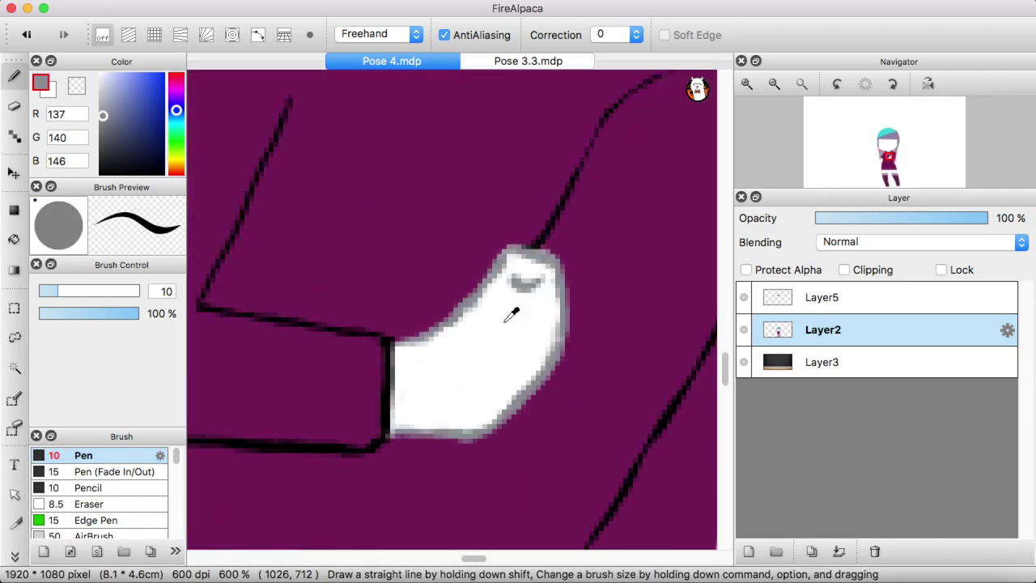
{"action": "scroll", "coordinate": [470, 332], "scroll_direction": "down", "scroll_amount": 4}
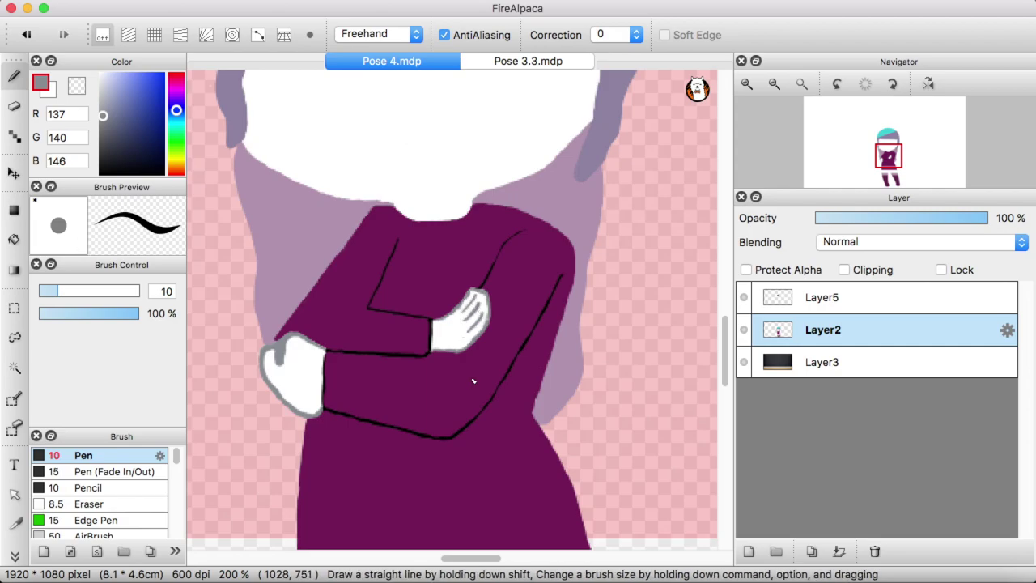
{"action": "scroll", "coordinate": [477, 374], "scroll_direction": "down", "scroll_amount": 2}
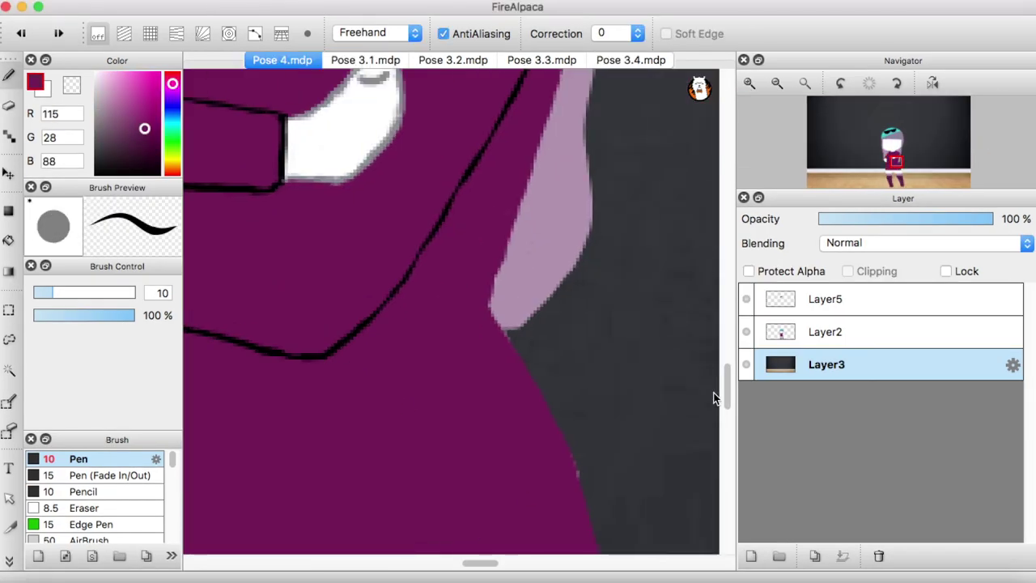
{"action": "left_click", "coordinate": [825, 332]}
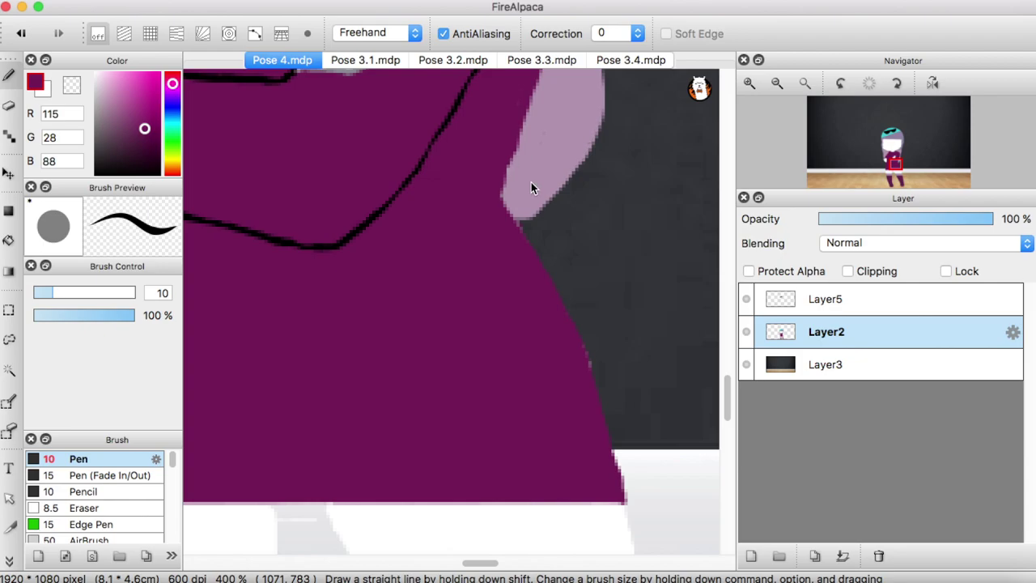
{"action": "left_click", "coordinate": [409, 0]}
{"action": "left_click", "coordinate": [452, 308]}
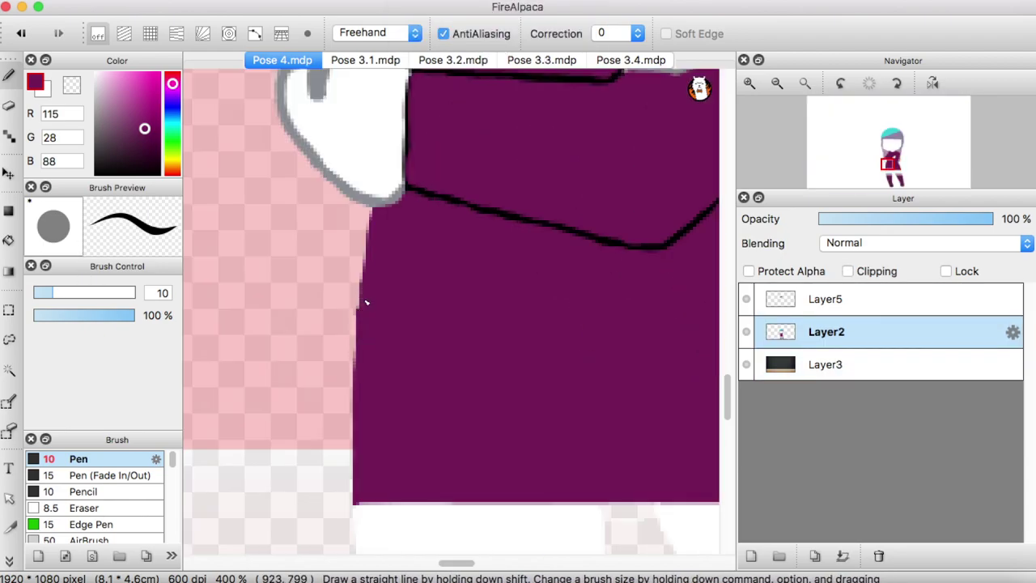
- Switch to the Eraser and erase the purple strip at the sweater's lower-left edge
{"action": "scroll", "coordinate": [475, 296], "scroll_direction": "right", "scroll_amount": 5}
{"action": "key", "text": "e"}
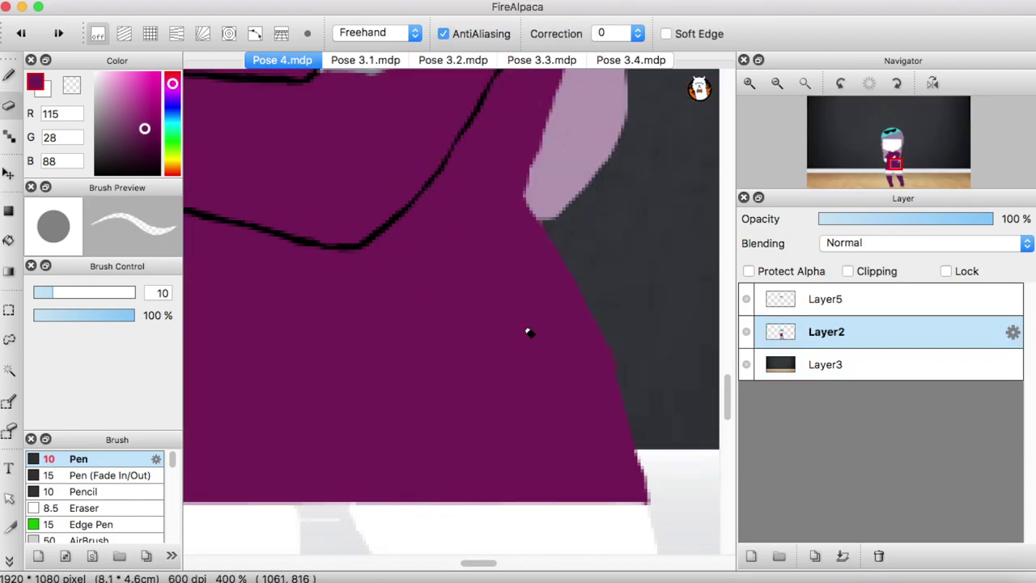
{"action": "scroll", "coordinate": [522, 284], "scroll_direction": "down", "scroll_amount": 2}
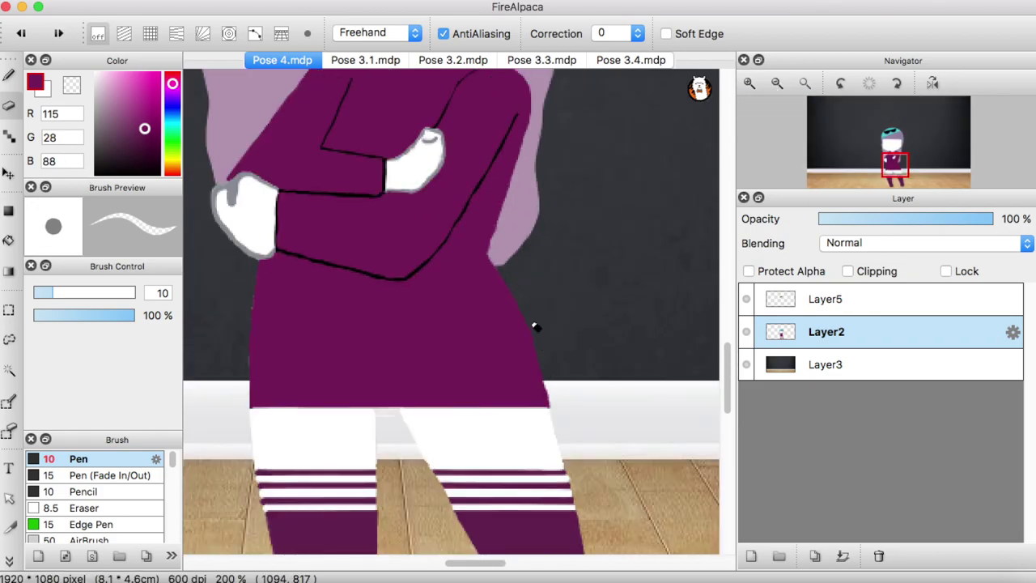
{"action": "scroll", "coordinate": [486, 296], "scroll_direction": "up", "scroll_amount": 2}
{"action": "scroll", "coordinate": [354, 335], "scroll_direction": "left", "scroll_amount": 5}
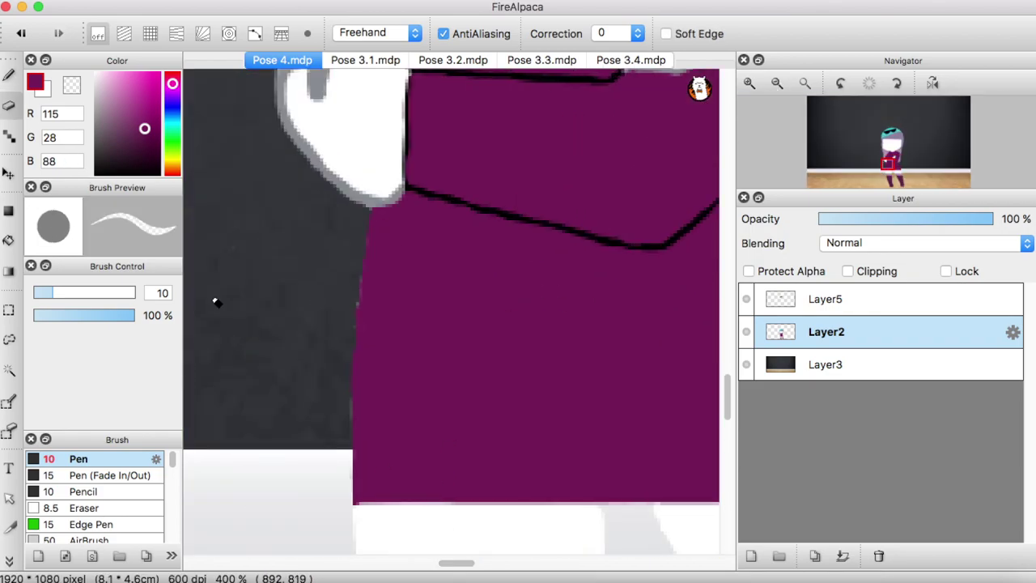
{"action": "scroll", "coordinate": [361, 368], "scroll_direction": "down", "scroll_amount": 2}
{"action": "scroll", "coordinate": [361, 368], "scroll_direction": "up", "scroll_amount": 2}
{"action": "left_click_drag", "start_coordinate": [356, 450], "coordinate": [353, 496]}
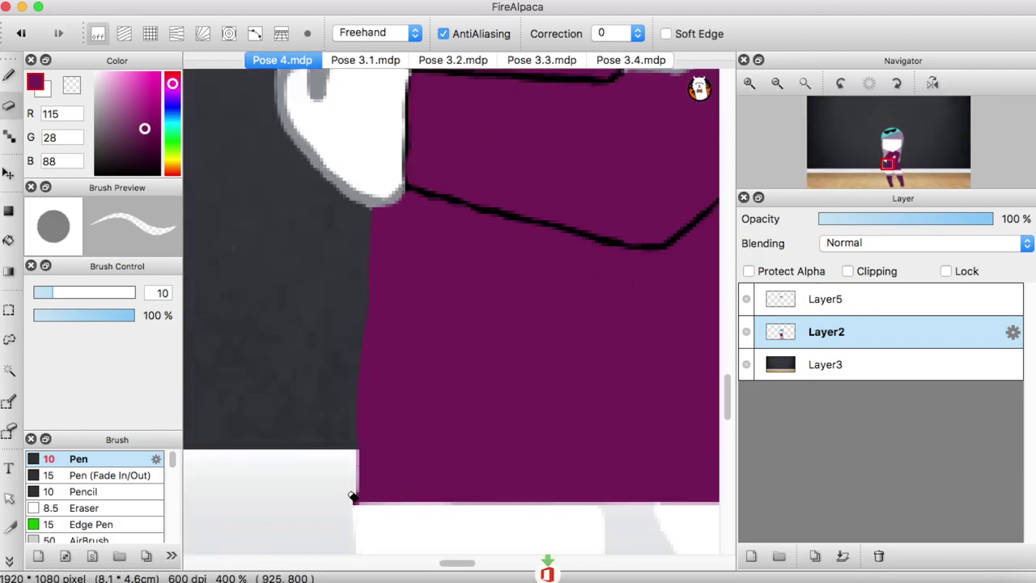
{"action": "scroll", "coordinate": [360, 324], "scroll_direction": "down", "scroll_amount": 5}
- Set the eraser size to 5, briefly trying white paint at size 10 before returning
{"action": "left_click", "coordinate": [777, 83]}
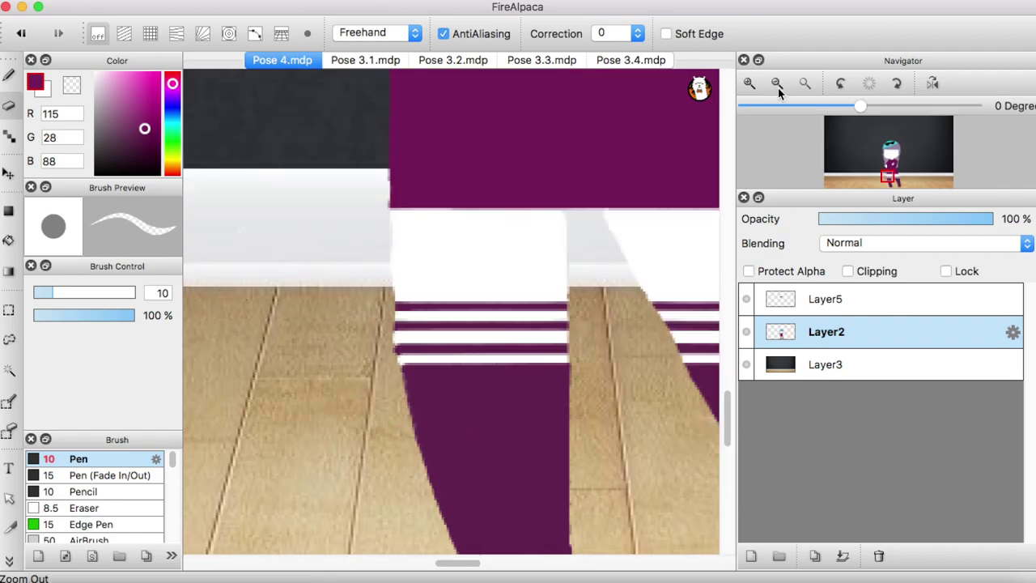
{"action": "left_click", "coordinate": [749, 83]}
{"action": "key", "text": "bracketleft"}
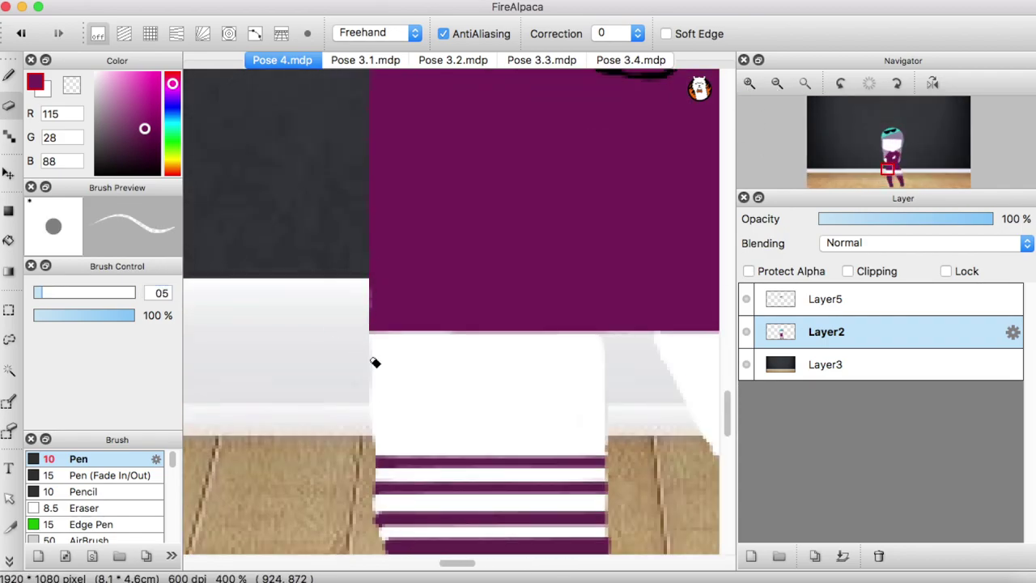
{"action": "scroll", "coordinate": [375, 362], "scroll_direction": "up", "scroll_amount": 3}
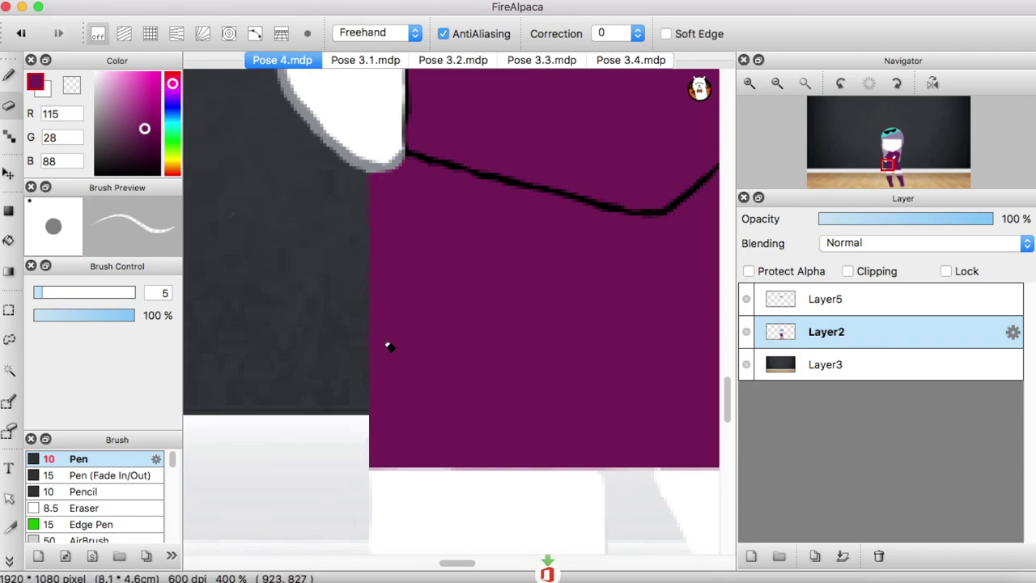
{"action": "scroll", "coordinate": [389, 346], "scroll_direction": "down", "scroll_amount": 5}
{"action": "left_click", "coordinate": [776, 85]}
{"action": "left_click", "coordinate": [749, 84]}
{"action": "key", "text": "bracketright"}
{"action": "left_click", "coordinate": [456, 336], "text": "alt"}
{"action": "scroll", "coordinate": [456, 336], "scroll_direction": "up", "scroll_amount": 3}
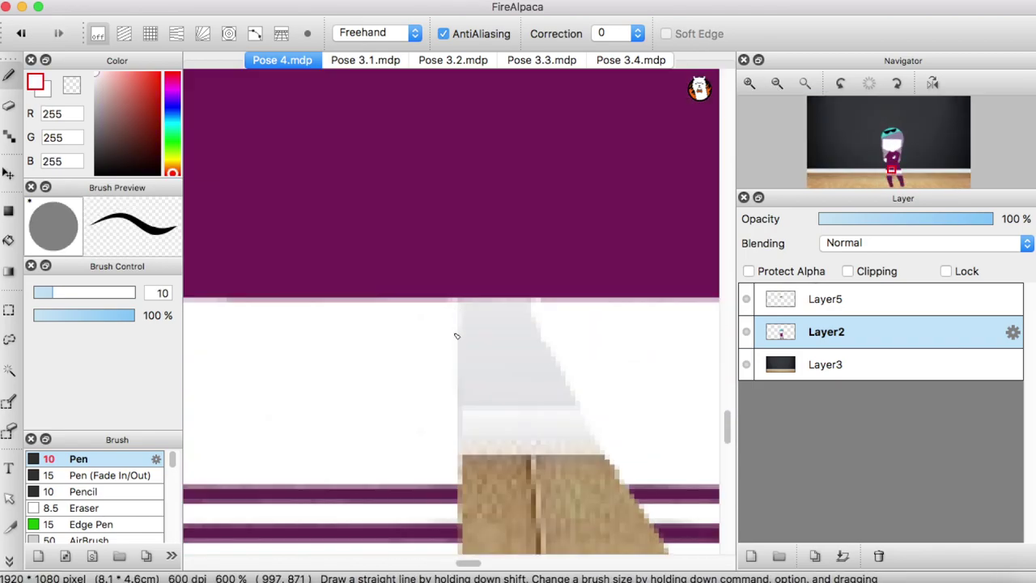
{"action": "scroll", "coordinate": [455, 336], "scroll_direction": "up", "scroll_amount": 3}
{"action": "scroll", "coordinate": [504, 226], "scroll_direction": "down", "scroll_amount": 3}
{"action": "key", "text": "bracketleft"}
- Bring the face into view, sample the dark purple sweater and light purple hair, then resume erasing at size 5
{"action": "key", "text": "super+minus"}
{"action": "scroll", "coordinate": [539, 262], "scroll_direction": "up", "scroll_amount": 2}
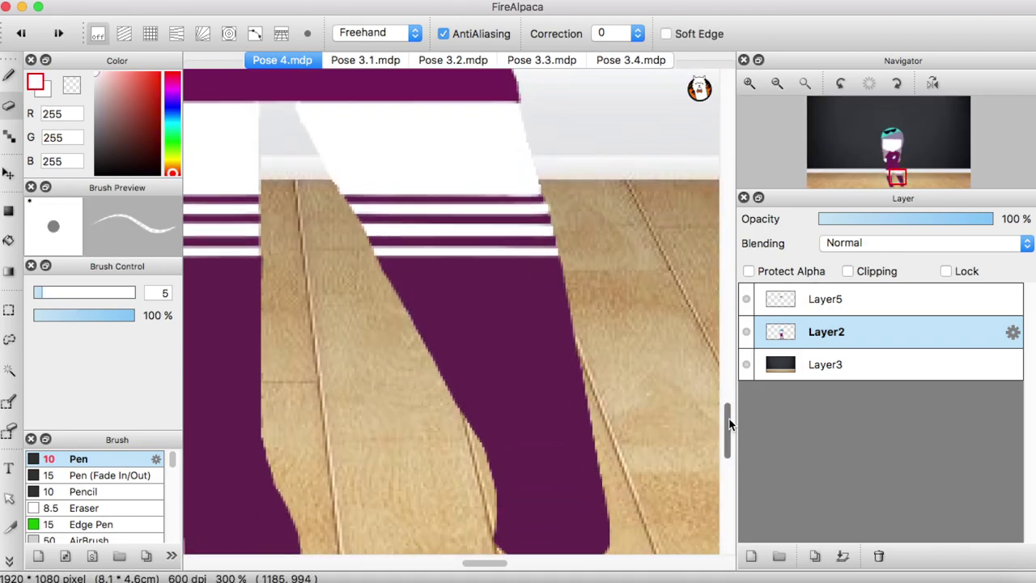
{"action": "left_click_drag", "start_coordinate": [728, 422], "coordinate": [728, 397]}
{"action": "scroll", "coordinate": [478, 289], "scroll_direction": "up", "scroll_amount": 2}
{"action": "key", "text": "bracketright"}
{"action": "left_click", "coordinate": [479, 289], "text": "alt"}
{"action": "left_click", "coordinate": [502, 235], "text": "alt"}
{"action": "scroll", "coordinate": [696, 356], "scroll_direction": "up", "scroll_amount": 3}
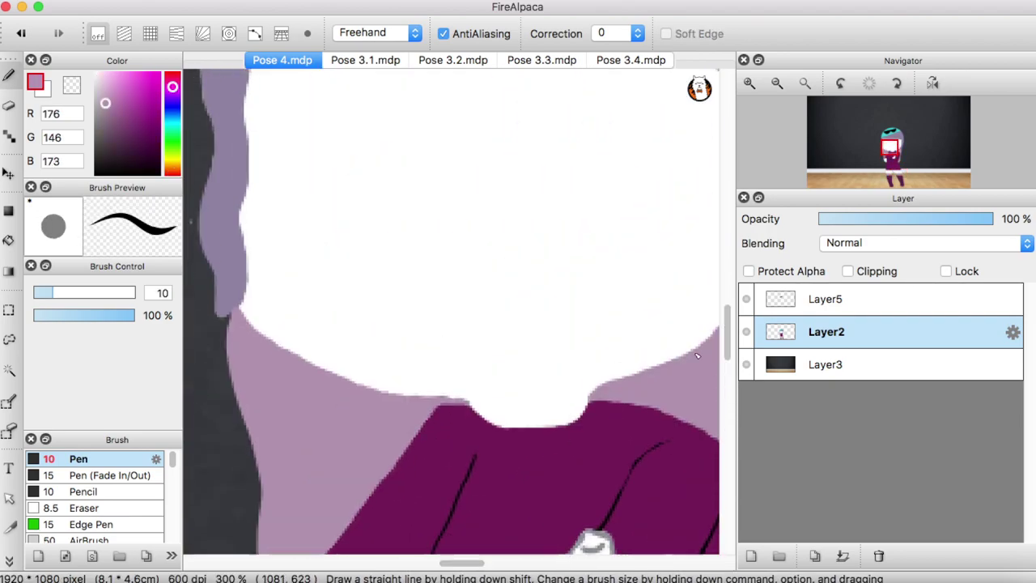
{"action": "key", "text": "bracketleft"}
{"action": "key", "text": "super+minus"}
{"action": "scroll", "coordinate": [583, 236], "scroll_direction": "up", "scroll_amount": 3}
- Reselect the figure's drawing layer and inspect the cap and the head's left edge
{"action": "key", "text": "ctrl+Up"}
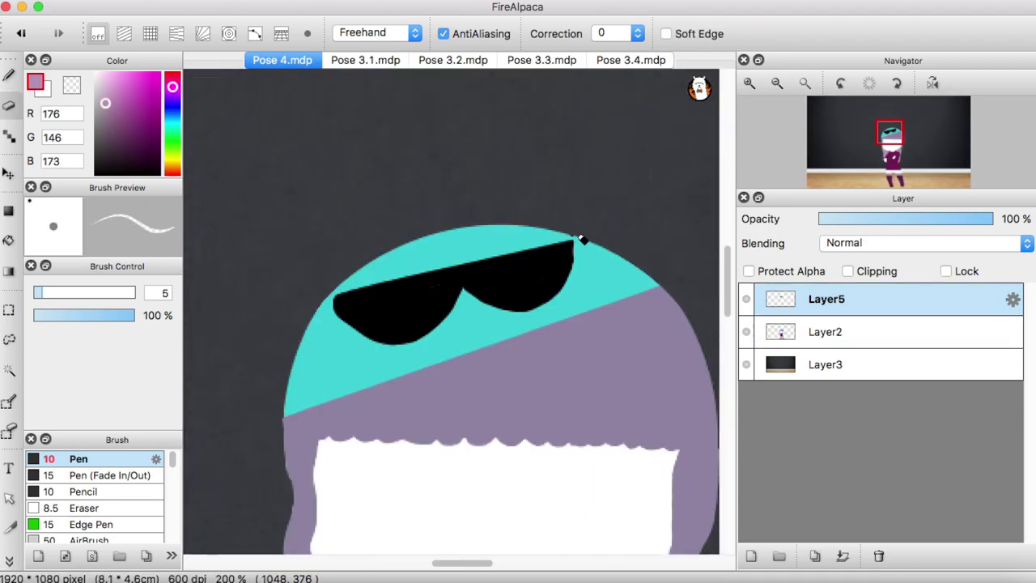
{"action": "key", "text": "ctrl+Down"}
{"action": "key", "text": "super+plus"}
{"action": "scroll", "coordinate": [326, 147], "scroll_direction": "down", "scroll_amount": 5}
{"action": "scroll", "coordinate": [326, 146], "scroll_direction": "left", "scroll_amount": 3}
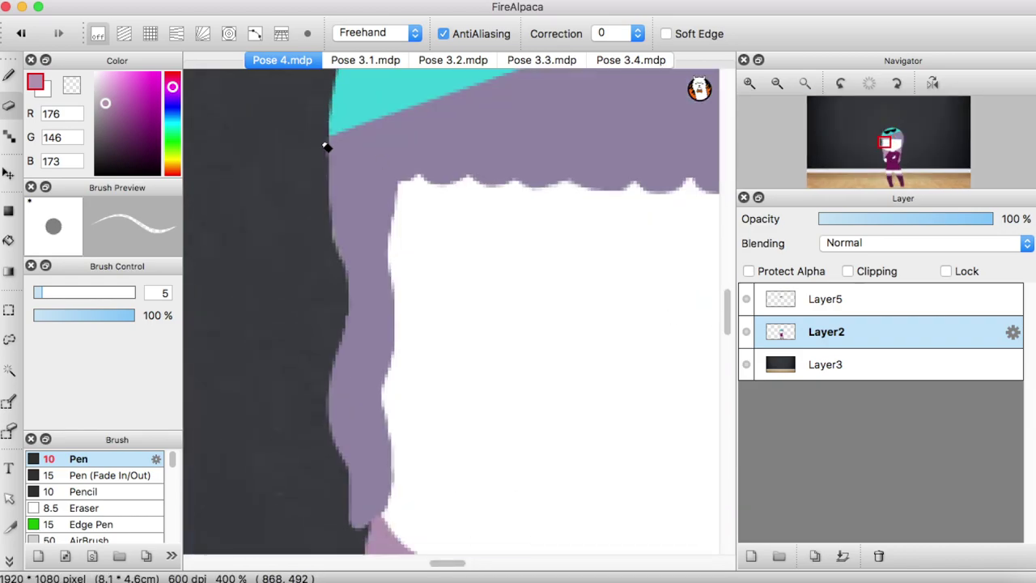
{"action": "key", "text": "super+minus"}
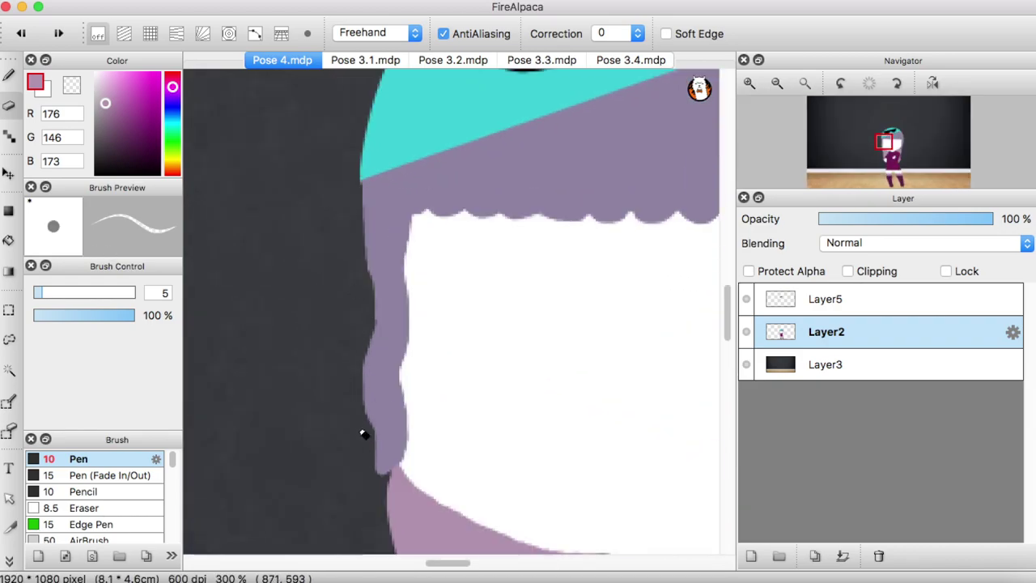
{"action": "key", "text": "super+minus"}
{"action": "key", "text": "super+minus"}
{"action": "scroll", "coordinate": [523, 275], "scroll_direction": "right", "scroll_amount": 3}
{"action": "scroll", "coordinate": [682, 411], "scroll_direction": "down", "scroll_amount": 5}
- Zoom in on the jaw and draw a straight pink edge along the face's lower-left
{"action": "key", "text": "super+minus"}
{"action": "key", "text": "super+minus"}
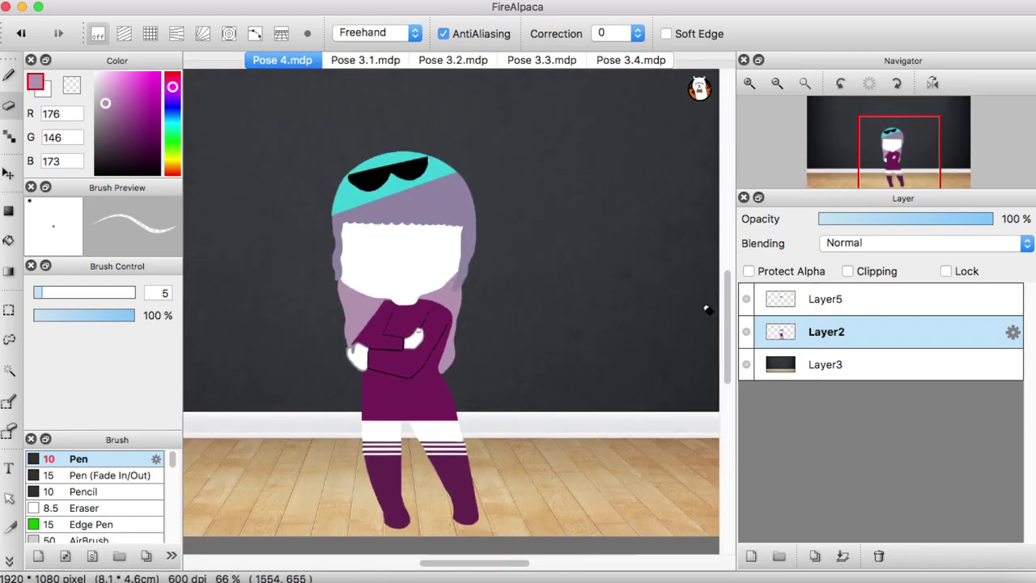
{"action": "key", "text": "super+plus"}
{"action": "key", "text": "super+plus"}
{"action": "scroll", "coordinate": [726, 338], "scroll_direction": "up", "scroll_amount": 3}
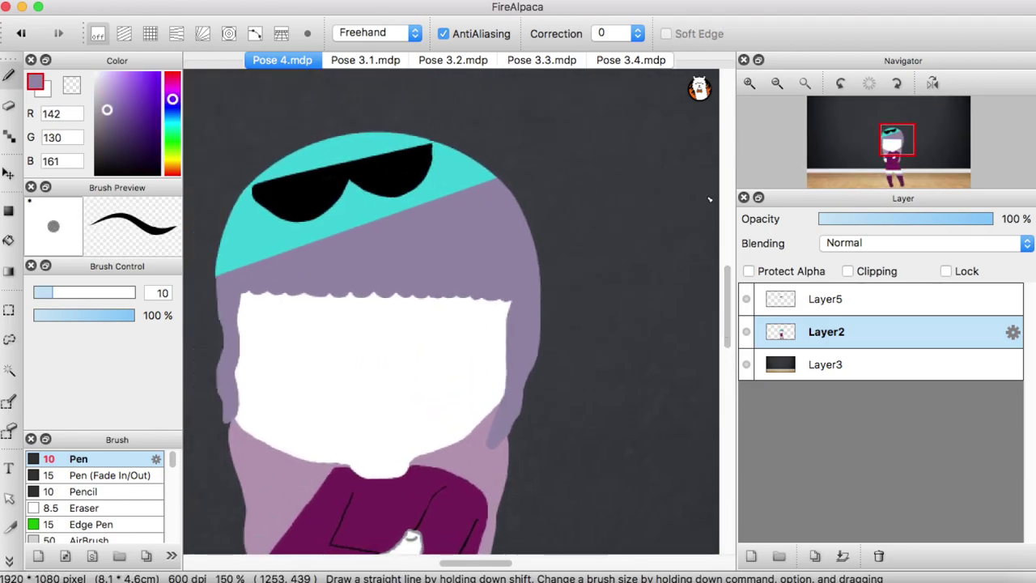
{"action": "key", "text": "super+plus"}
{"action": "scroll", "coordinate": [675, 365], "scroll_direction": "down", "scroll_amount": 3}
{"action": "left_click", "coordinate": [485, 356], "text": "alt"}
{"action": "left_click_drag", "start_coordinate": [498, 344], "coordinate": [385, 402]}
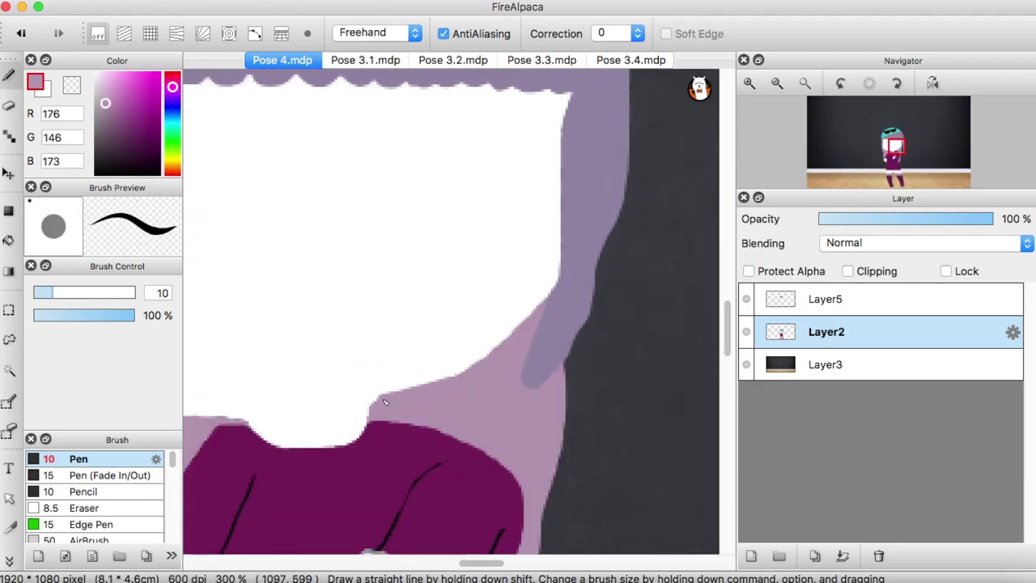
{"action": "scroll", "coordinate": [254, 462], "scroll_direction": "left", "scroll_amount": 5}
{"action": "left_click", "coordinate": [225, 346], "text": "shift"}
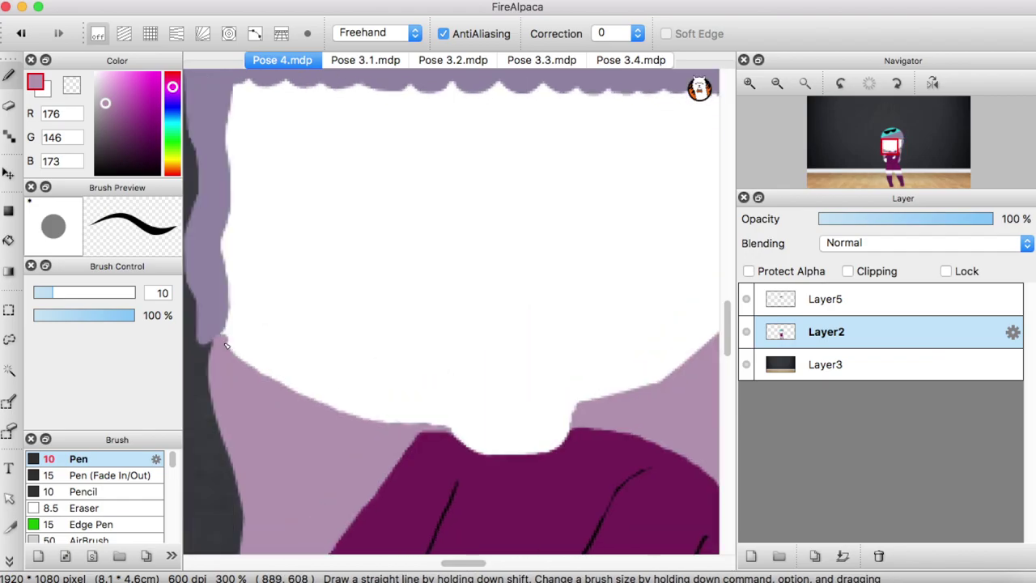
- Paint mauve along the lower face edge and cover the white diagonal gap
{"action": "mouse_move", "coordinate": [779, 98]}
{"action": "left_click", "coordinate": [124, 33]}
{"action": "left_click_drag", "start_coordinate": [365, 208], "coordinate": [453, 312]}
{"action": "left_click_drag", "start_coordinate": [301, 284], "coordinate": [366, 368]}
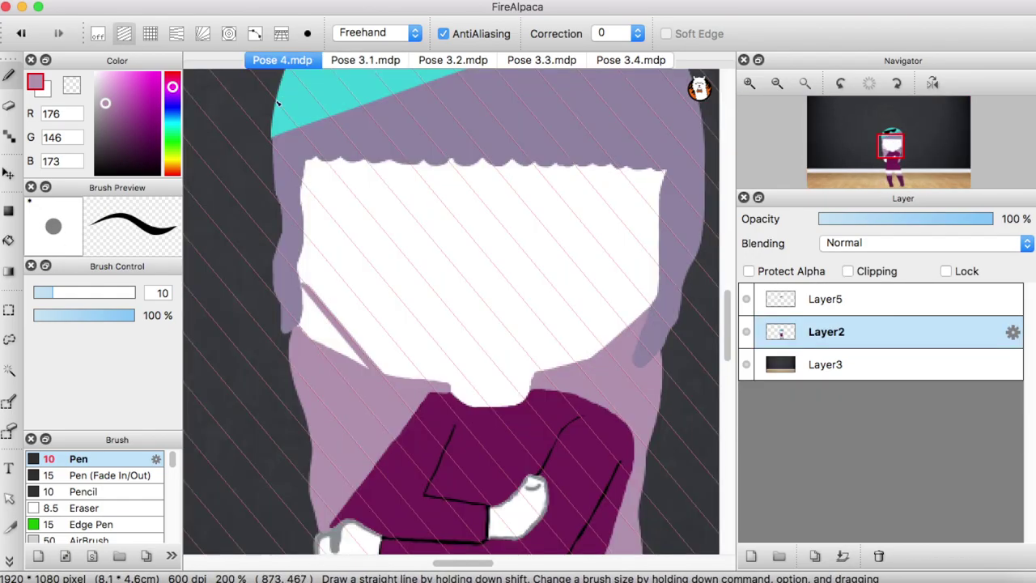
{"action": "left_click", "coordinate": [97, 33]}
{"action": "key", "text": "super+plus"}
{"action": "key", "text": "super+z"}
{"action": "mouse_move", "coordinate": [442, 414]}
{"action": "left_mouse_down"}
{"action": "mouse_move", "coordinate": [335, 385]}
{"action": "mouse_move", "coordinate": [348, 400]}
{"action": "left_mouse_up"}
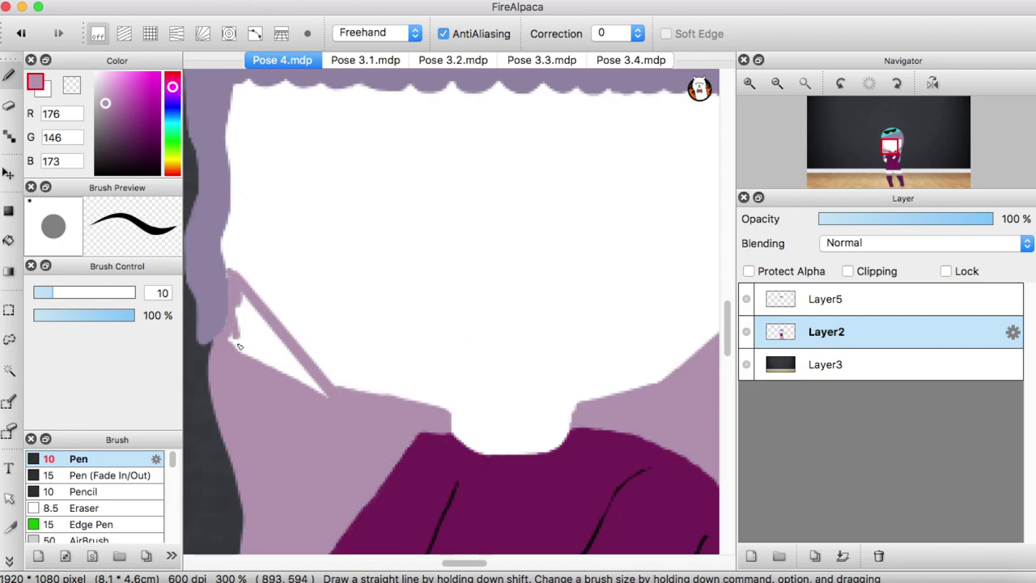
{"action": "left_click_drag", "start_coordinate": [239, 345], "coordinate": [236, 291]}
{"action": "key", "text": "super+minus"}
{"action": "key", "text": "super+minus"}
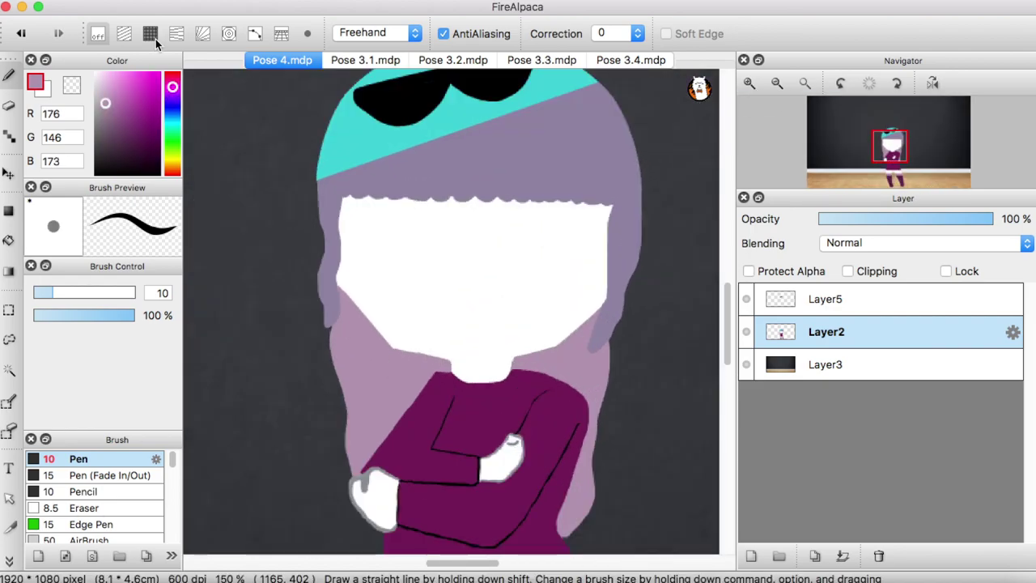
- With grid snapping on, extend the white face over the chin edge, then turn snapping off
{"action": "left_click", "coordinate": [149, 33]}
{"action": "scroll", "coordinate": [561, 381], "scroll_direction": "up", "scroll_amount": 1}
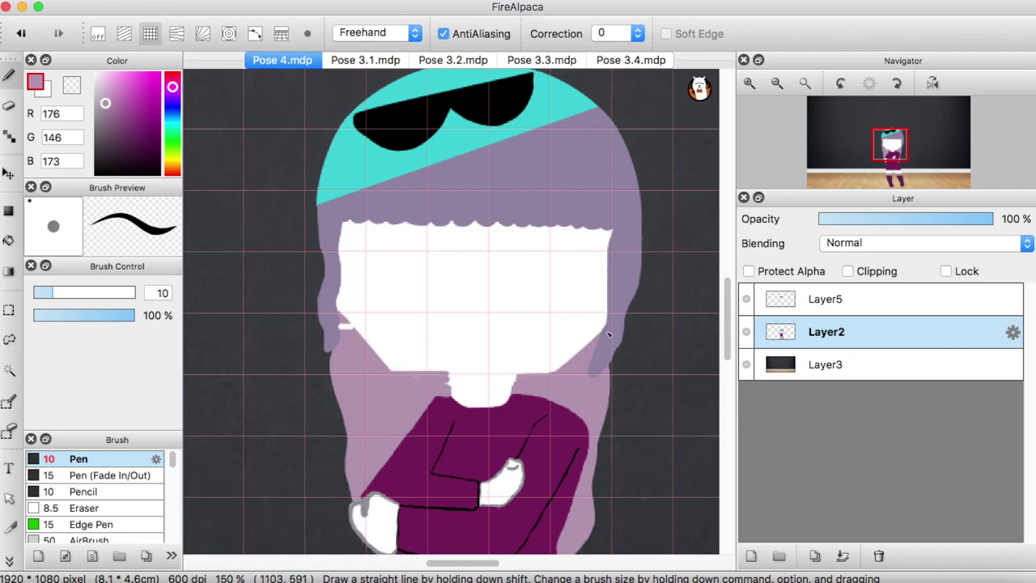
{"action": "key", "text": "super+plus"}
{"action": "key", "text": "super+plus"}
{"action": "left_click_drag", "start_coordinate": [234, 288], "coordinate": [244, 306]}
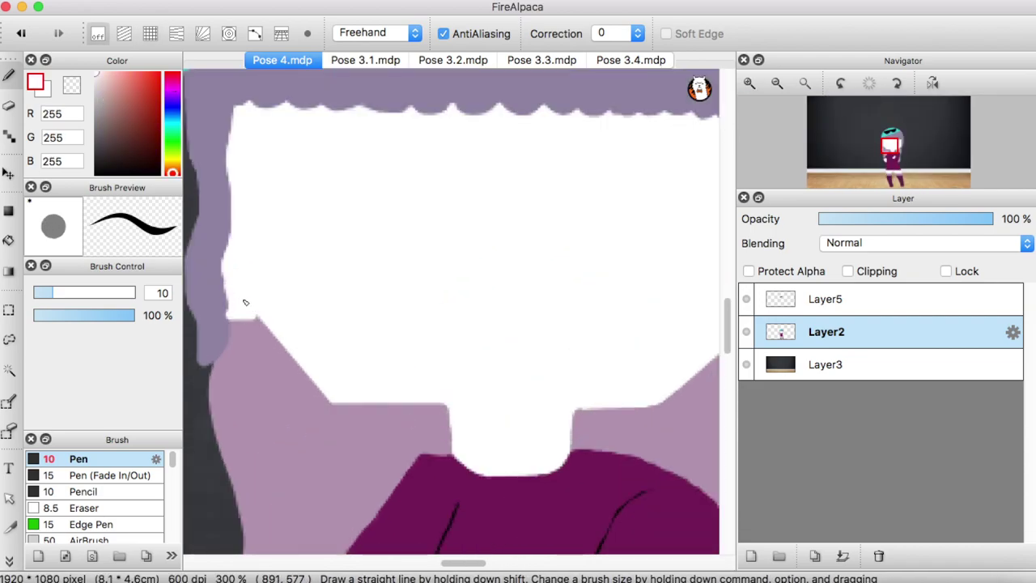
{"action": "left_click", "coordinate": [777, 82]}
{"action": "left_click", "coordinate": [749, 82]}
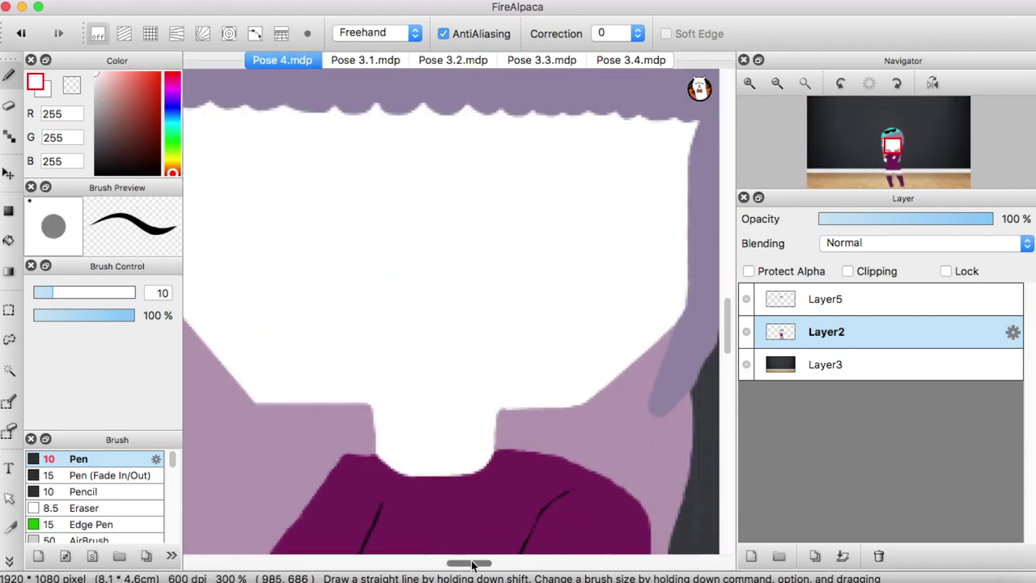
{"action": "left_click", "coordinate": [259, 318], "text": "alt"}
{"action": "key", "text": "super+minus"}
{"action": "left_click", "coordinate": [334, 287], "text": "alt"}
{"action": "left_click_drag", "start_coordinate": [312, 285], "coordinate": [317, 309]}
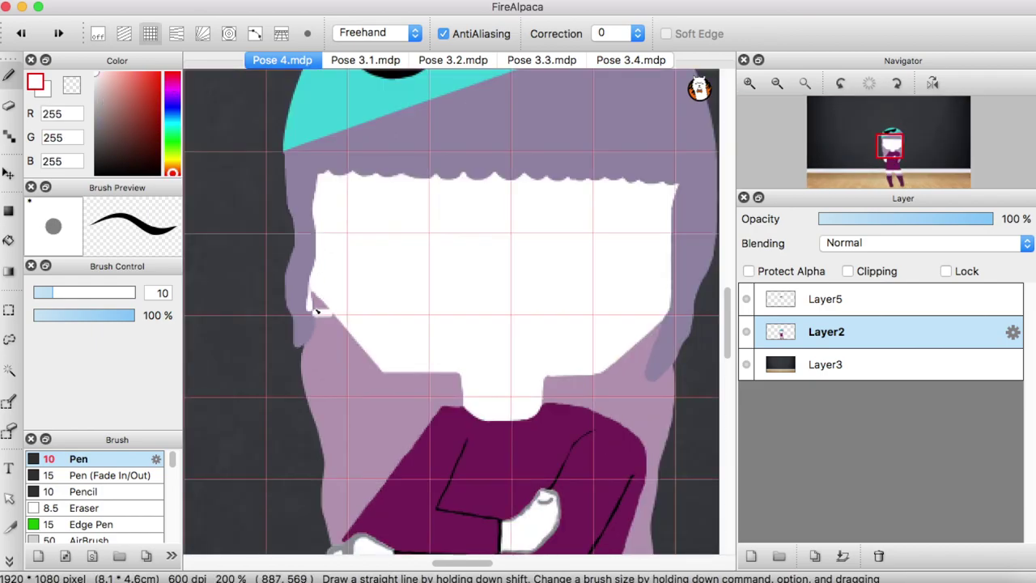
{"action": "left_click_drag", "start_coordinate": [389, 387], "coordinate": [583, 393]}
{"action": "mouse_move", "coordinate": [312, 300]}
{"action": "left_mouse_down"}
{"action": "mouse_move", "coordinate": [457, 398]}
{"action": "mouse_move", "coordinate": [647, 348]}
{"action": "left_mouse_up"}
{"action": "left_click", "coordinate": [97, 34]}
- Repaint the lower-left chin edge in mauve and cover the leftover mauve nub in white
{"action": "left_click", "coordinate": [319, 356], "text": "alt"}
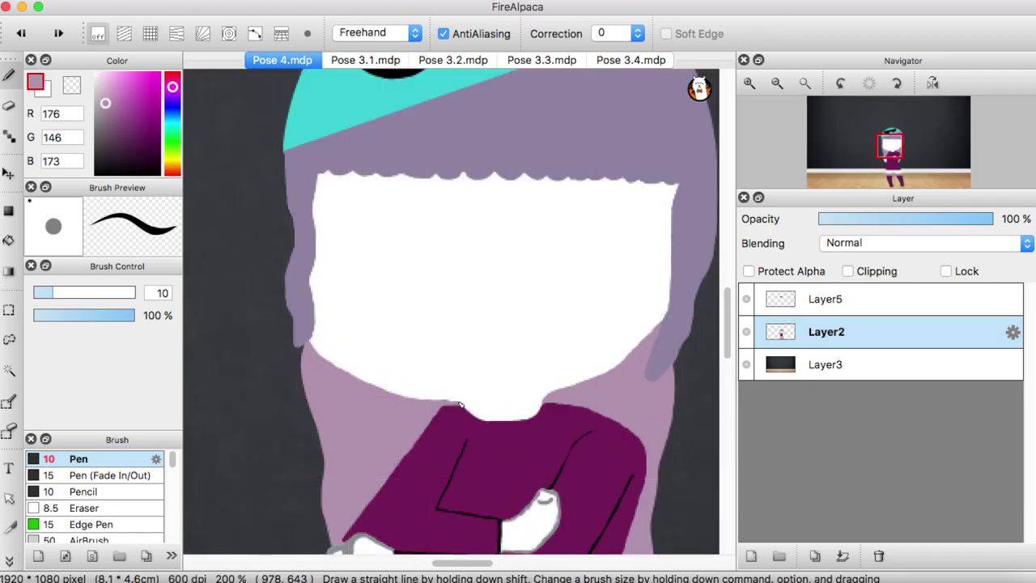
{"action": "left_click_drag", "start_coordinate": [310, 336], "coordinate": [423, 403]}
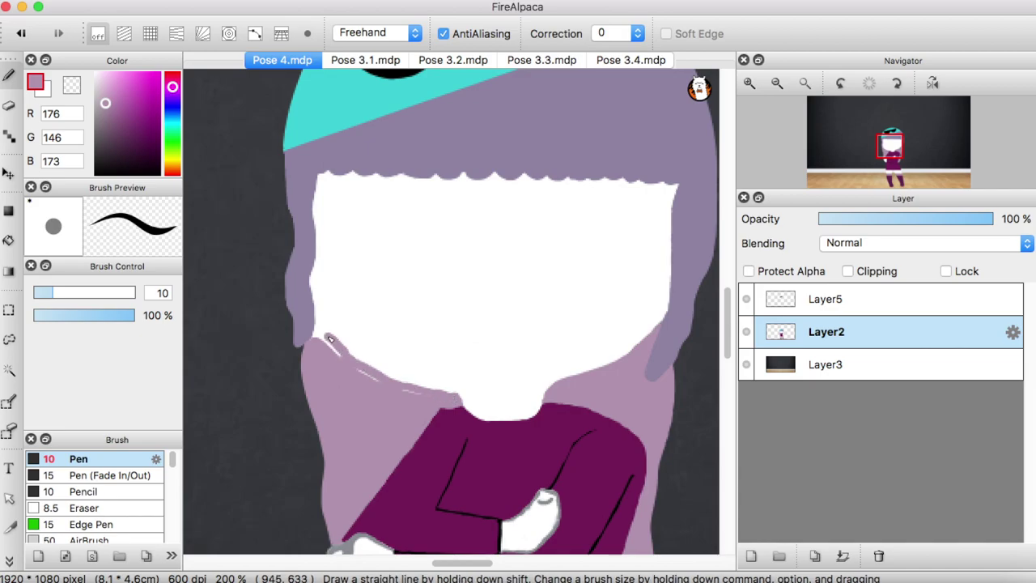
{"action": "left_click_drag", "start_coordinate": [313, 322], "coordinate": [424, 395]}
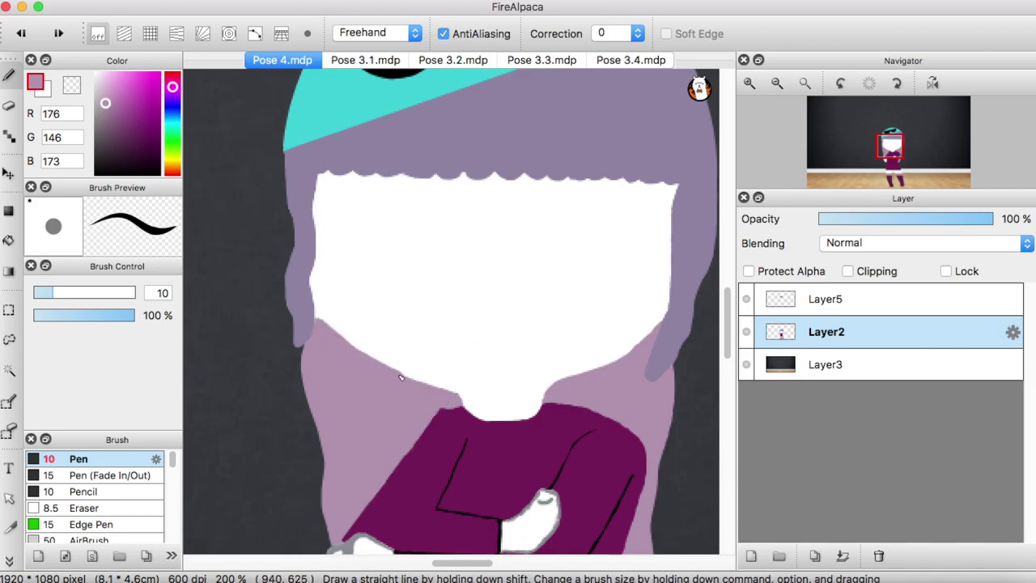
{"action": "left_click", "coordinate": [457, 391]}
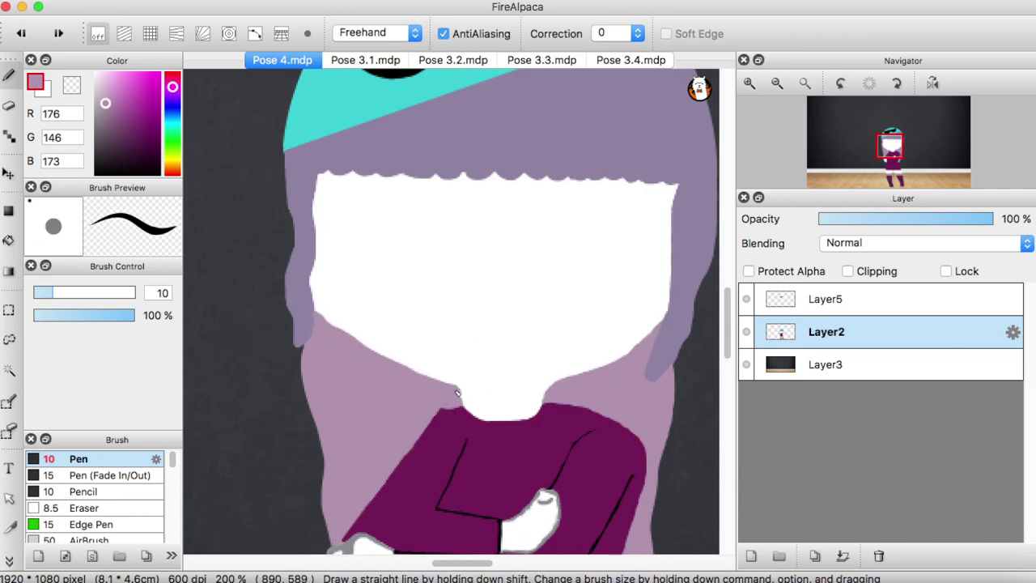
{"action": "left_click", "coordinate": [321, 320], "text": "alt"}
{"action": "left_click", "coordinate": [398, 348], "text": "alt"}
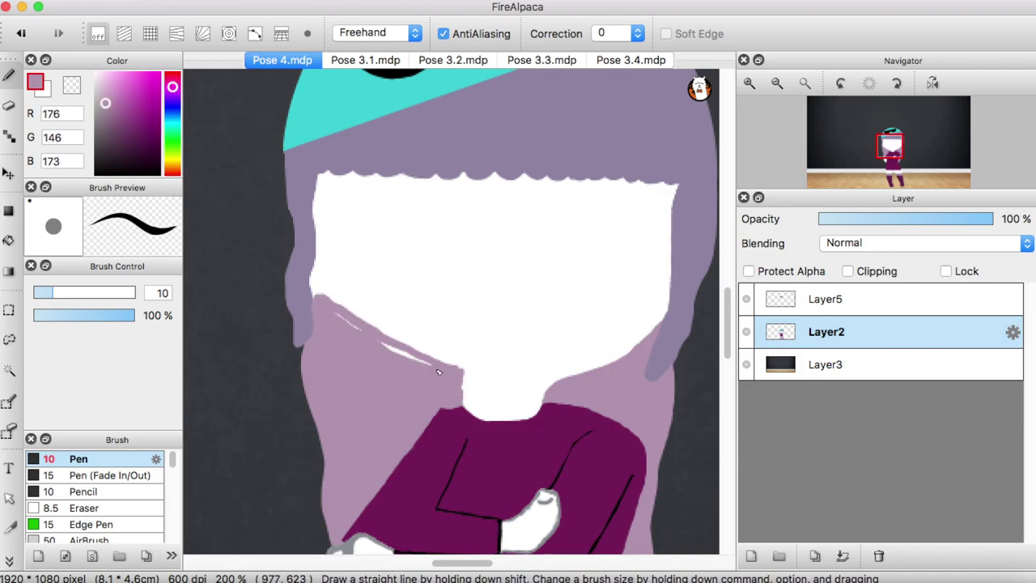
{"action": "mouse_move", "coordinate": [314, 312]}
{"action": "left_mouse_down"}
{"action": "mouse_move", "coordinate": [458, 377]}
{"action": "mouse_move", "coordinate": [461, 392]}
{"action": "left_mouse_up"}
{"action": "left_click", "coordinate": [477, 380], "text": "alt"}
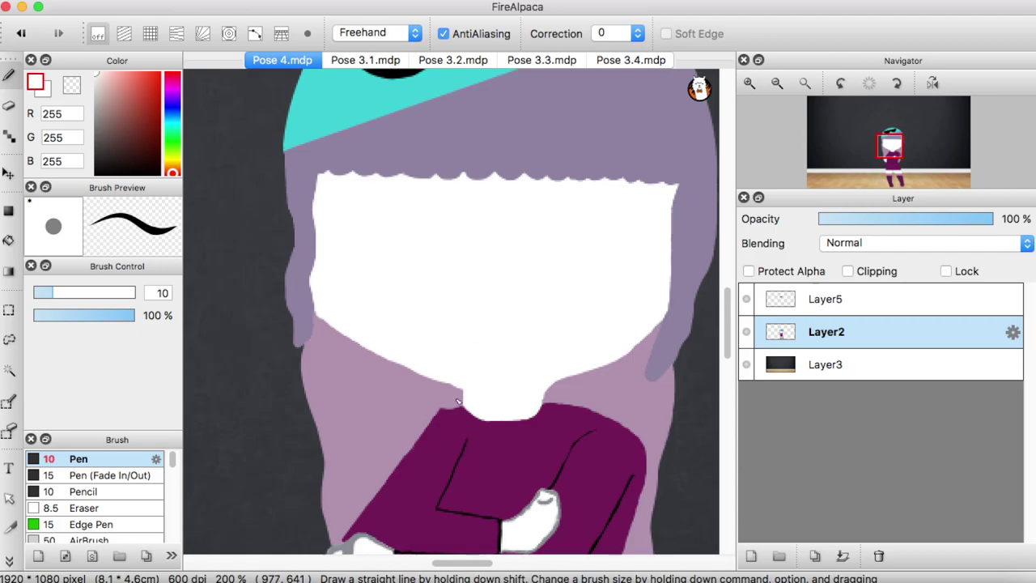
{"action": "left_click", "coordinate": [380, 361], "text": "alt"}
{"action": "left_click", "coordinate": [412, 460], "text": "alt"}
- With snapping off, zoom out to the whole figure and draw a closed-eye curve on the face
{"action": "left_click", "coordinate": [124, 34]}
{"action": "left_click", "coordinate": [777, 83]}
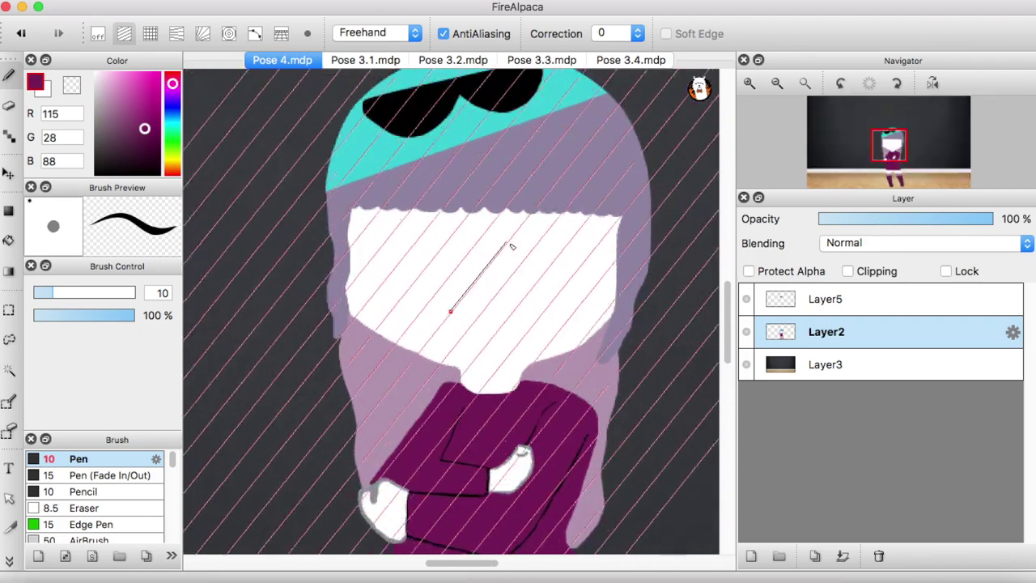
{"action": "left_click", "coordinate": [777, 83]}
{"action": "left_click", "coordinate": [804, 82]}
{"action": "left_click", "coordinate": [98, 33]}
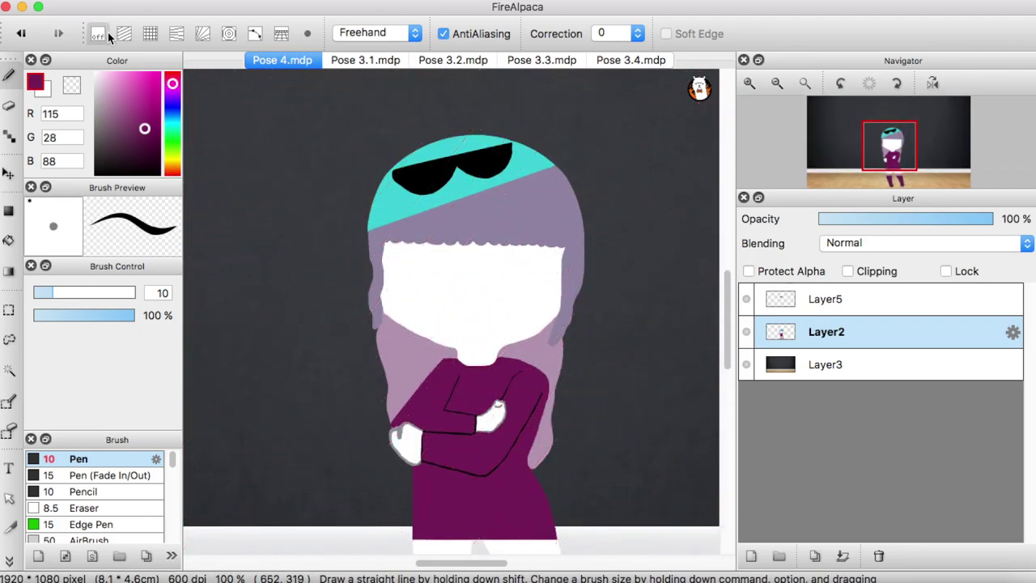
{"action": "scroll", "coordinate": [457, 417], "scroll_direction": "up", "scroll_amount": 4}
{"action": "left_click", "coordinate": [777, 84]}
{"action": "left_click", "coordinate": [777, 83]}
{"action": "scroll", "coordinate": [729, 342], "scroll_direction": "down", "scroll_amount": 5}
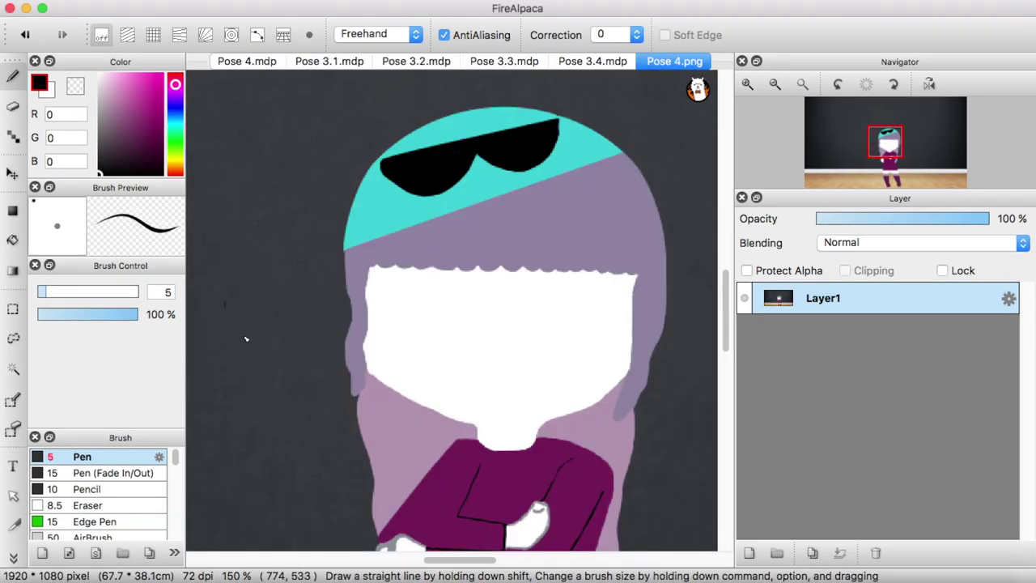
{"action": "left_click_drag", "start_coordinate": [431, 308], "coordinate": [449, 306]}
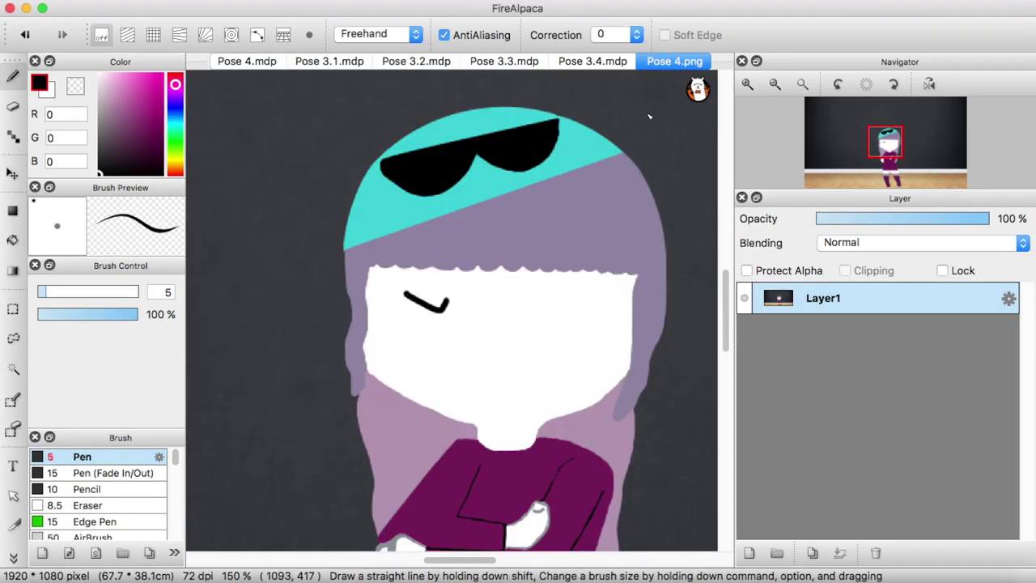
- Trim the tick end off the closed-eye stroke with white
{"action": "key", "text": "super+equal"}
{"action": "key", "text": "super+equal"}
{"action": "left_click", "coordinate": [363, 290], "text": "alt"}
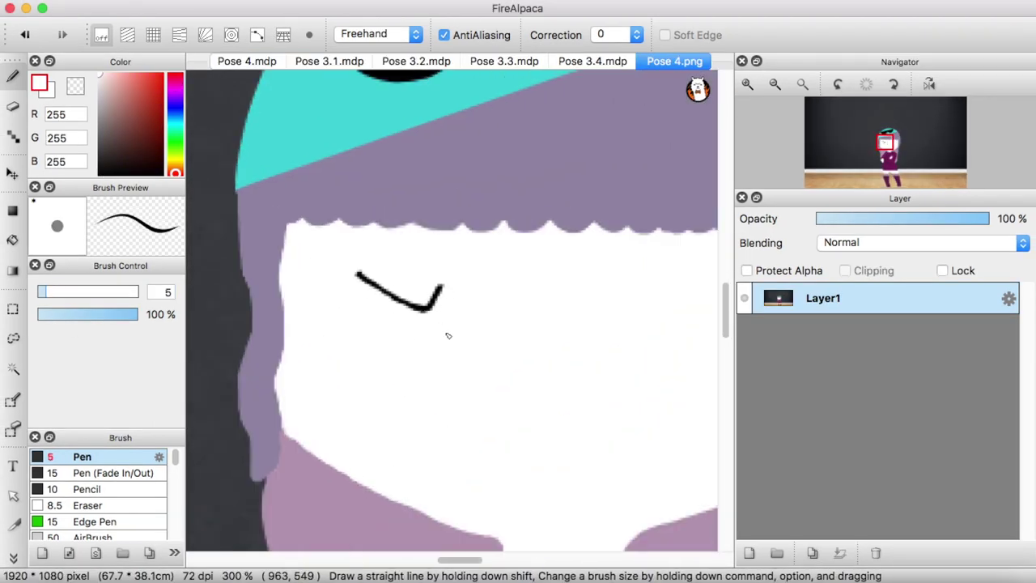
{"action": "key", "text": "super+minus"}
{"action": "mouse_move", "coordinate": [437, 301]}
{"action": "left_mouse_down"}
{"action": "mouse_move", "coordinate": [406, 308]}
{"action": "mouse_move", "coordinate": [444, 356]}
{"action": "left_mouse_up"}
- Copy the closed eye onto a new layer, then clear the selection
{"action": "key", "text": "m"}
{"action": "key", "text": "super+c"}
{"action": "key", "text": "super+v"}
{"action": "key", "text": "super+minus"}
{"action": "key", "text": "super+minus"}
{"action": "key", "text": "super+minus"}
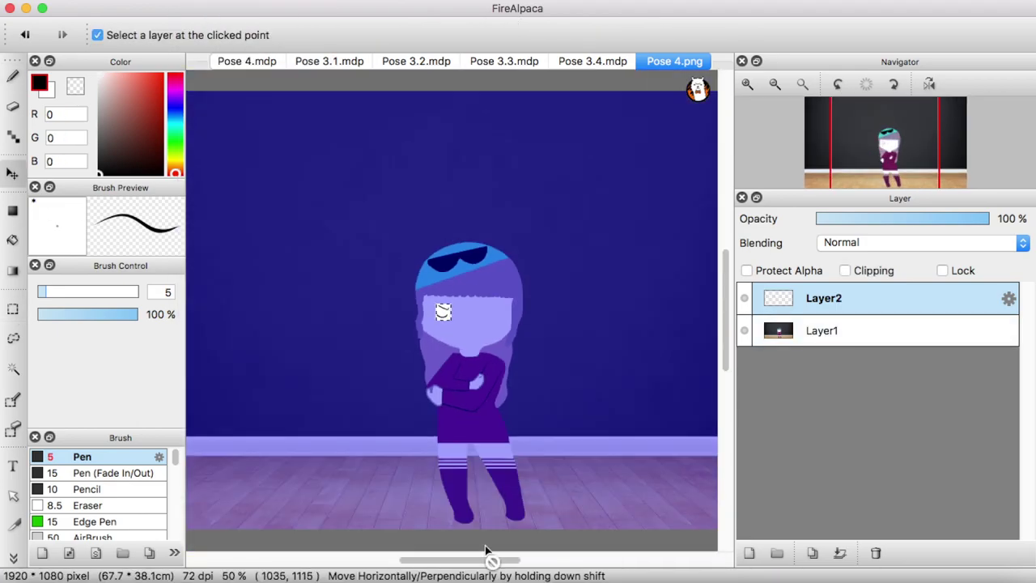
{"action": "scroll", "coordinate": [485, 550], "scroll_direction": "right", "scroll_amount": 1}
{"action": "left_click", "coordinate": [299, 24]}
{"action": "left_click", "coordinate": [423, 308]}
- Reselect the eye strokes, copy and paste them, and move the copy to the face's other side
{"action": "key", "text": "m"}
{"action": "left_click_drag", "start_coordinate": [421, 306], "coordinate": [435, 324]}
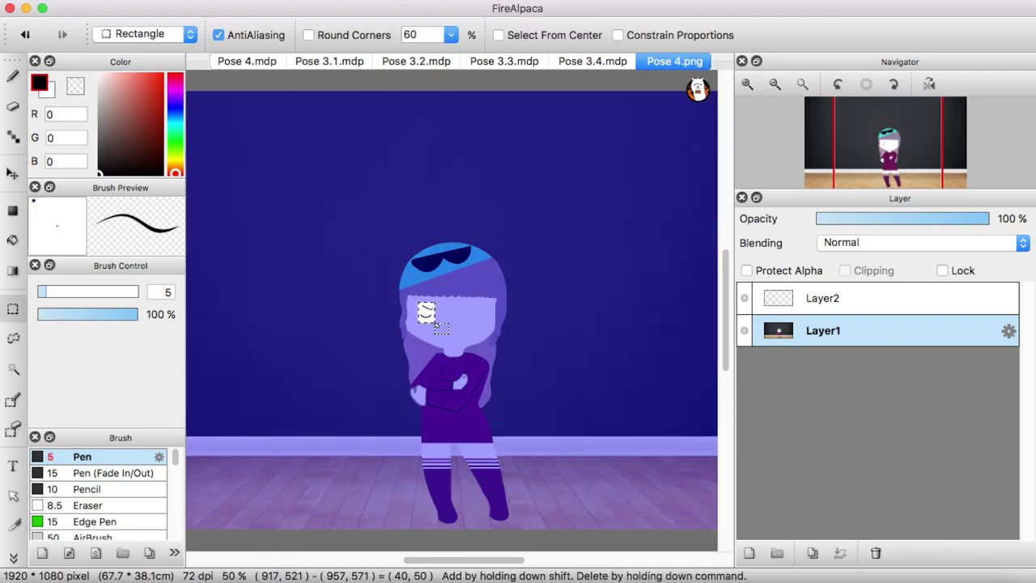
{"action": "key", "text": "super+c"}
{"action": "key", "text": "super+v"}
{"action": "key", "text": "super+plus"}
{"action": "key", "text": "super+plus"}
{"action": "key", "text": "super+plus"}
{"action": "key", "text": "super+plus"}
{"action": "mouse_move", "coordinate": [332, 335]}
{"action": "left_mouse_down"}
{"action": "mouse_move", "coordinate": [585, 328]}
{"action": "mouse_move", "coordinate": [526, 339]}
{"action": "left_mouse_up"}
- Pick the background drawing layer, paste a copy as a new layer, and deselect everything
{"action": "key", "text": "super+minus"}
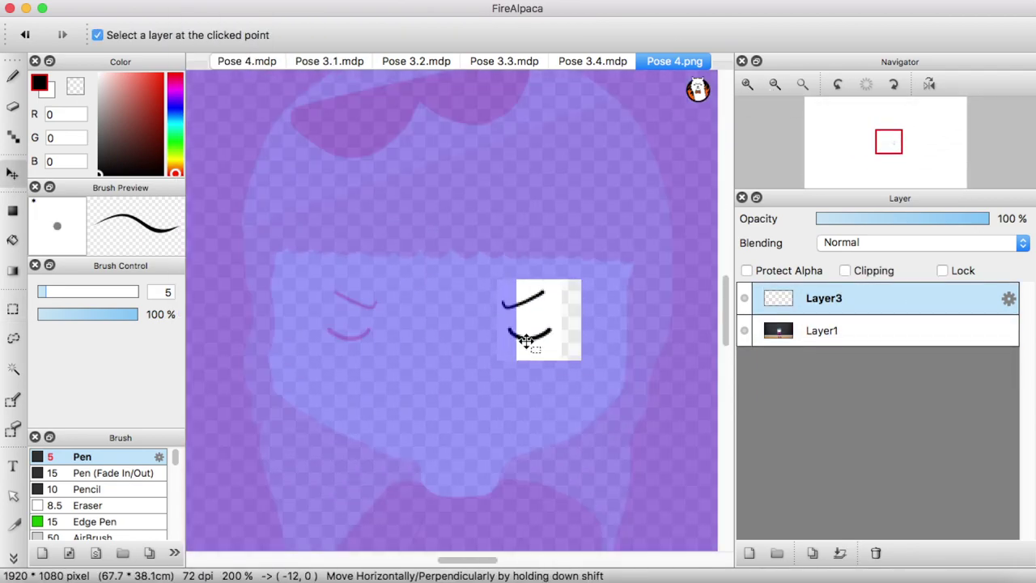
{"action": "left_click", "coordinate": [812, 330]}
{"action": "key", "text": "super+c"}
{"action": "key", "text": "super+v"}
{"action": "left_click", "coordinate": [294, 24]}
{"action": "left_click", "coordinate": [823, 298]}
- Make Layer4 active again and return to drawing with the pen
{"action": "left_click", "coordinate": [822, 330]}
{"action": "key", "text": "super+plus"}
{"action": "key", "text": "super+plus"}
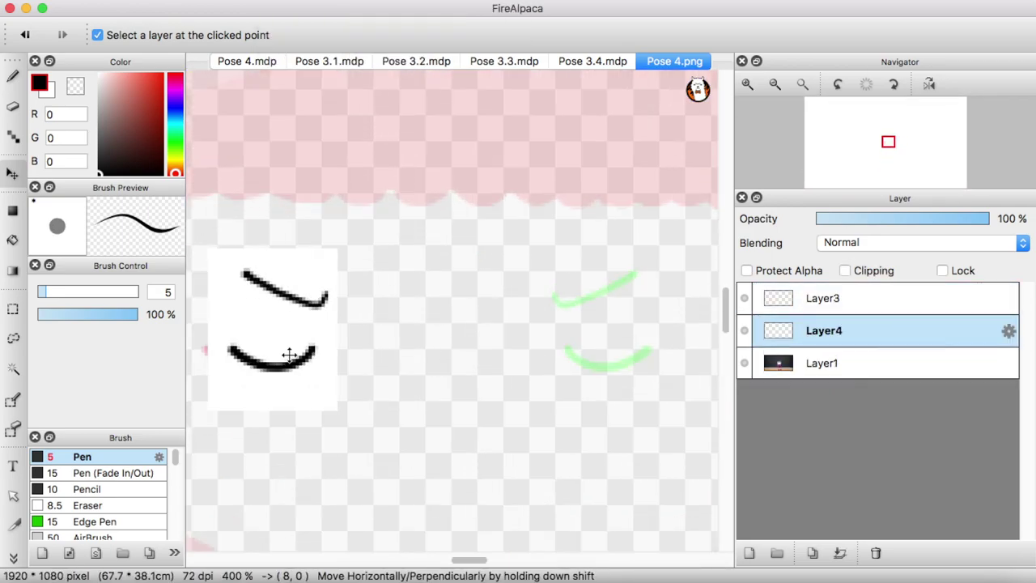
{"action": "key", "text": "super+minus"}
{"action": "left_click", "coordinate": [821, 363]}
{"action": "left_click", "coordinate": [474, 339]}
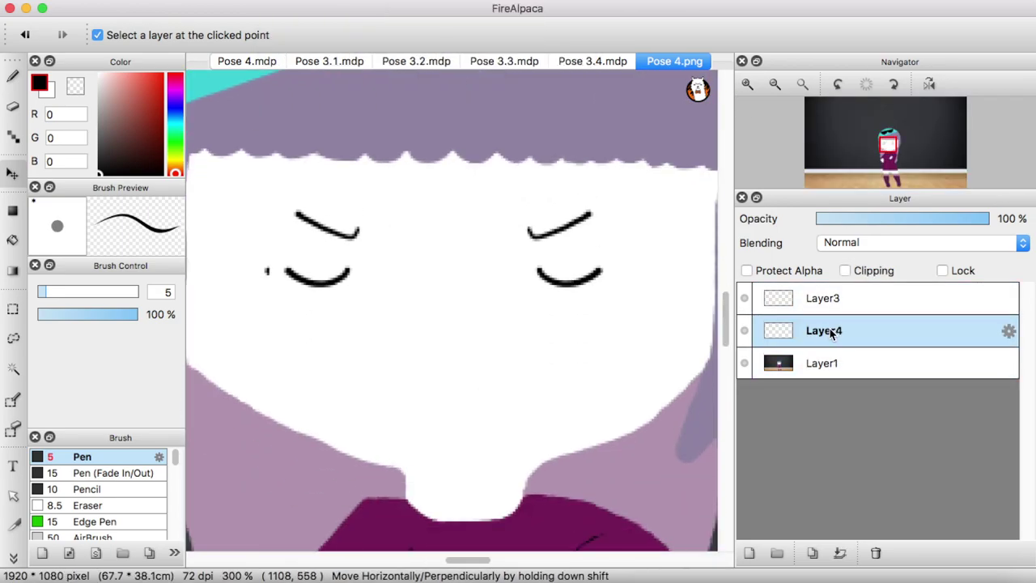
{"action": "left_click", "coordinate": [435, 423]}
{"action": "key", "text": "b"}
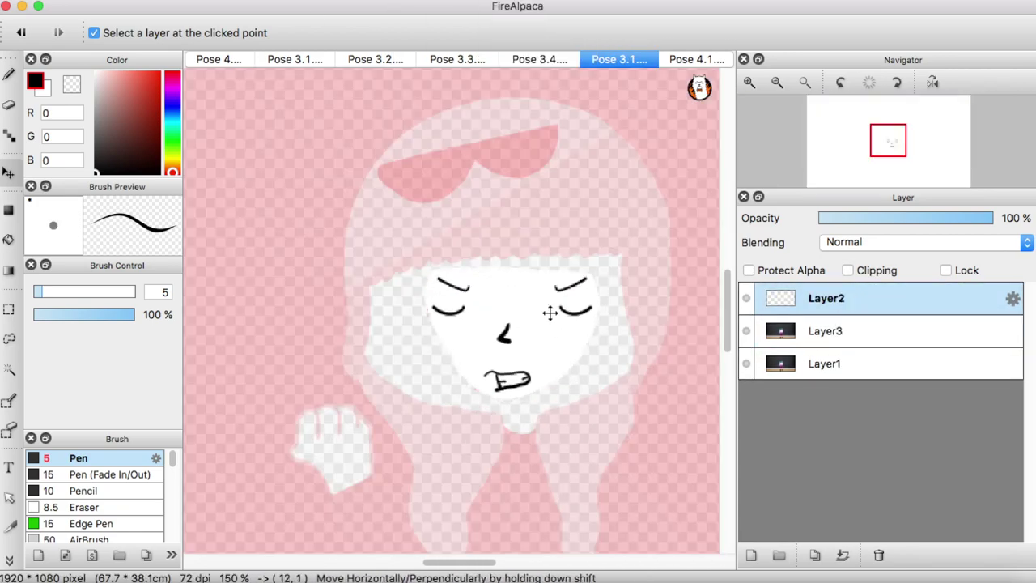
- Move Layer2 above Layer3 and nudge the pasted face strokes into place in Pose 4
{"action": "left_click_drag", "start_coordinate": [825, 298], "coordinate": [853, 334]}
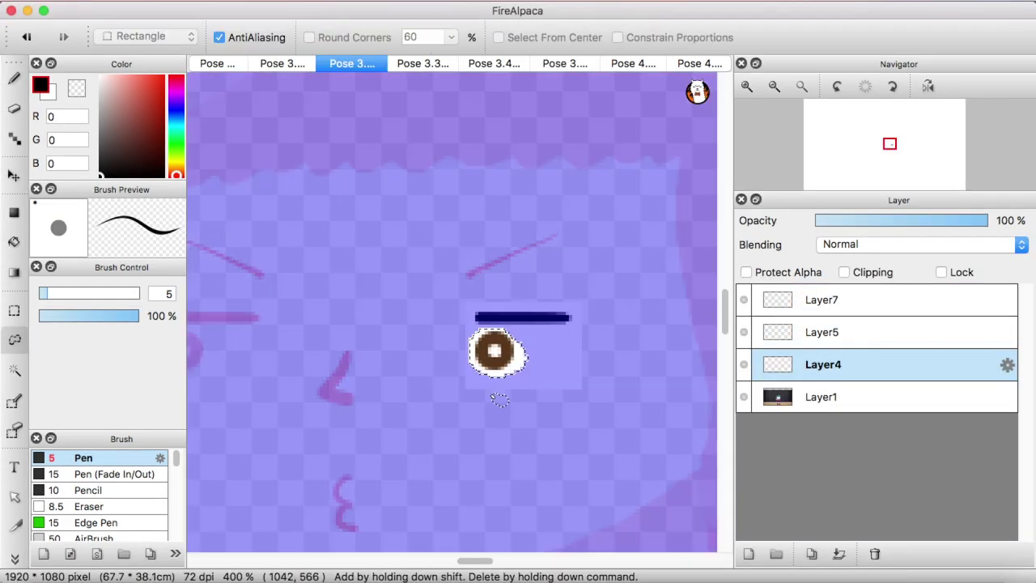
{"action": "key", "text": "super+plus"}
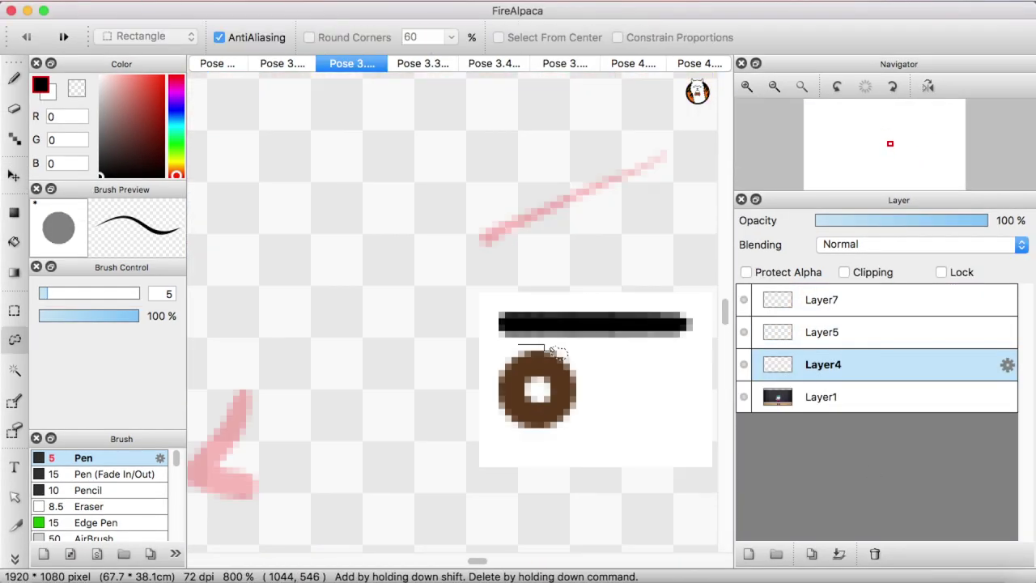
{"action": "key", "text": "super+plus"}
{"action": "key", "text": "m"}
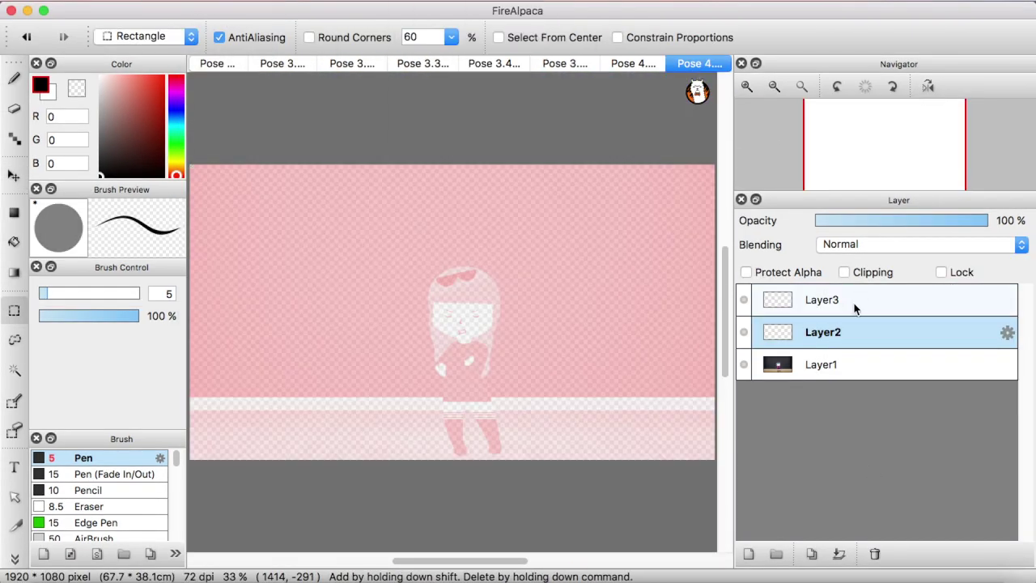
{"action": "left_click_drag", "start_coordinate": [426, 355], "coordinate": [427, 353]}
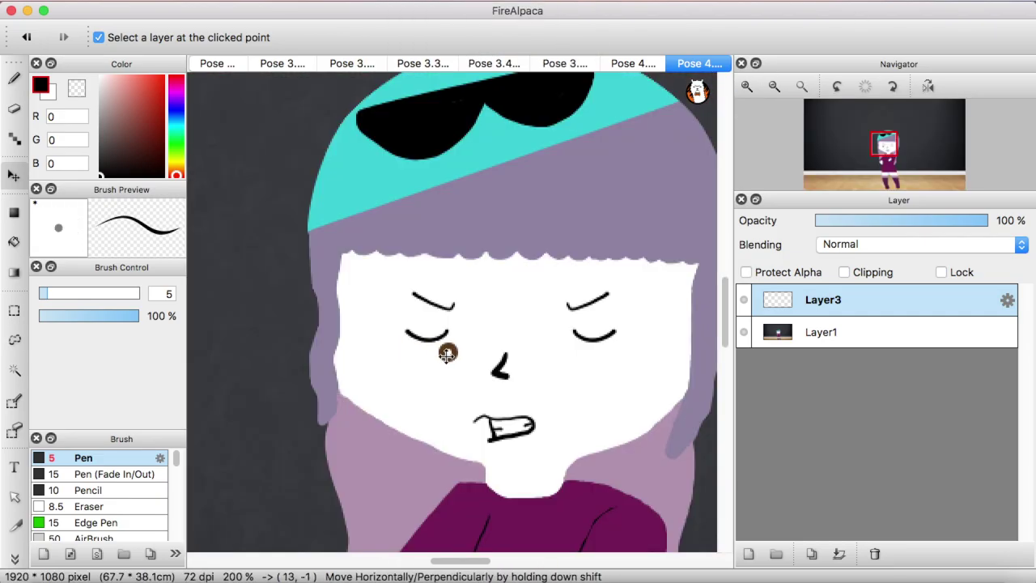